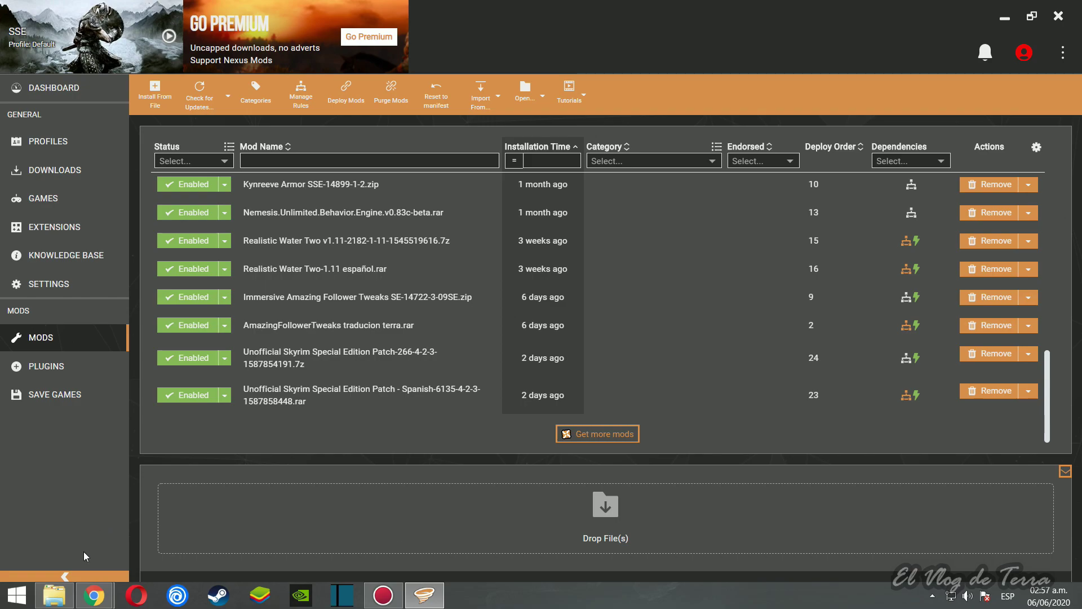
Step: In Chrome, review the main and optional download files of the Total Character Makeover mod, including the MALE ONLY version
mouse_move(94, 594)
left_click(248, 524)
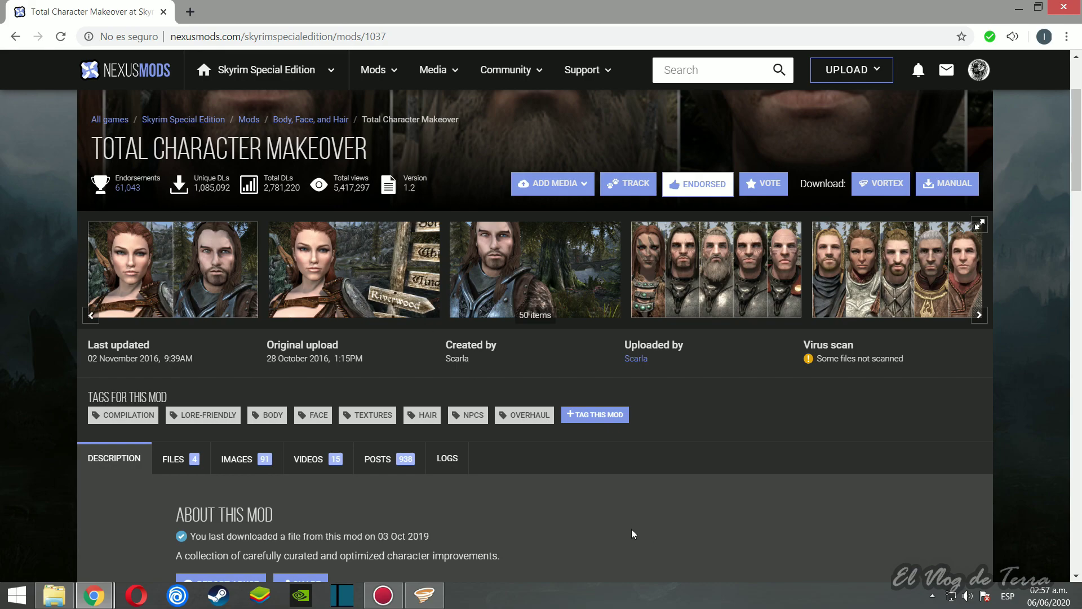
scroll(432, 426, "down", 3)
scroll(468, 435, "down", 3)
scroll(345, 430, "up", 3)
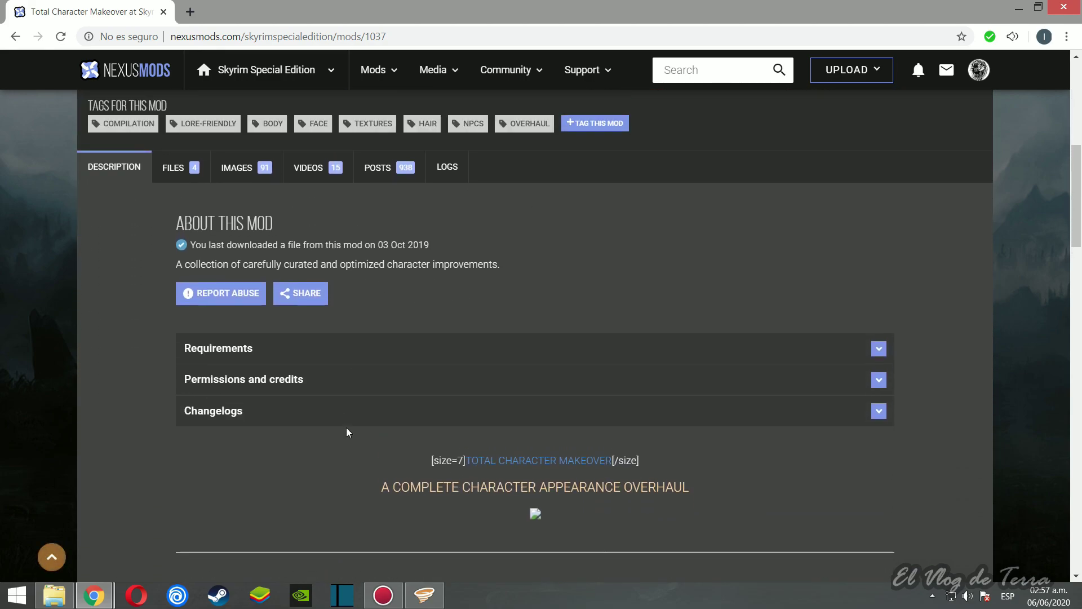
left_click(174, 248)
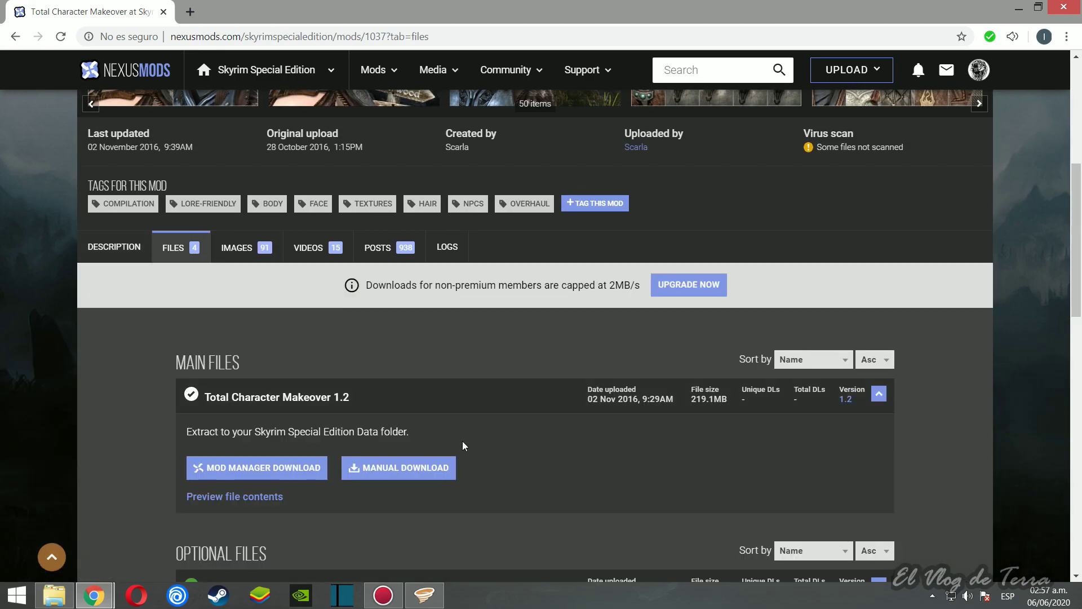
scroll(457, 443, "down", 3)
scroll(451, 437, "down", 5)
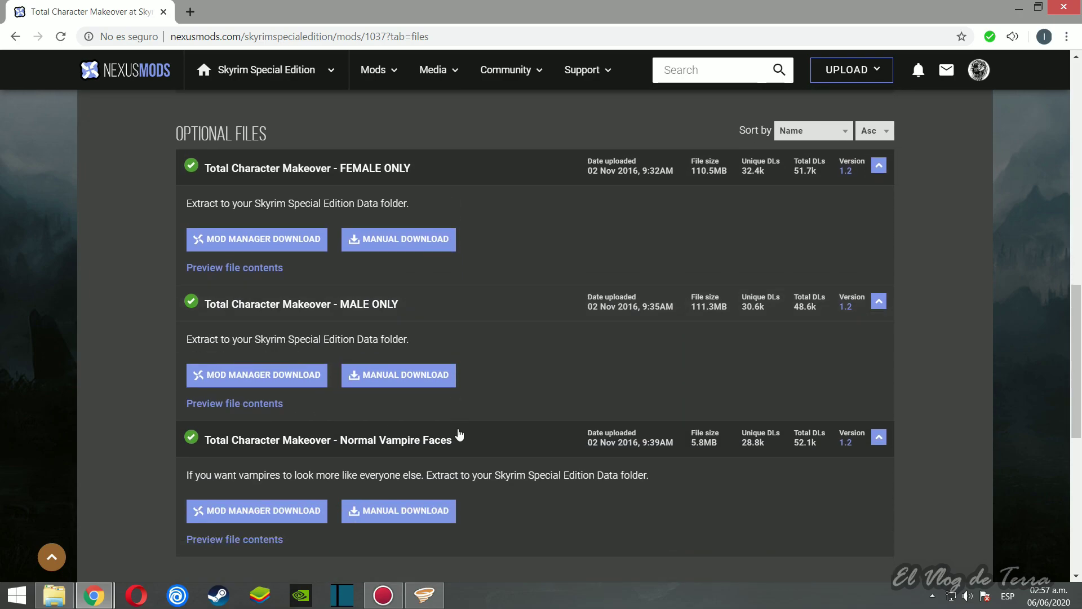
mouse_move(447, 301)
left_mouse_down()
mouse_move(179, 305)
mouse_move(443, 293)
left_mouse_up()
left_click(498, 304)
left_click(513, 316)
Step: Add Total Character Makeover - MALE ONLY-1037-1-2.zip from the hombres mejorados folder to Vortex, then install and enable it
left_click(55, 596)
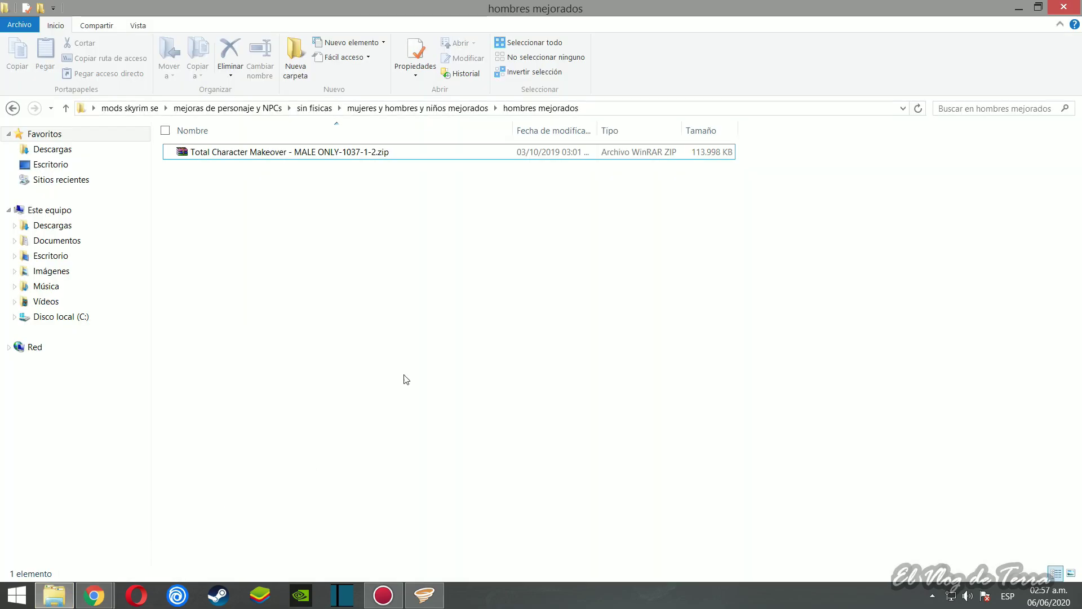
left_click(281, 154)
left_click_drag(280, 154, 556, 527)
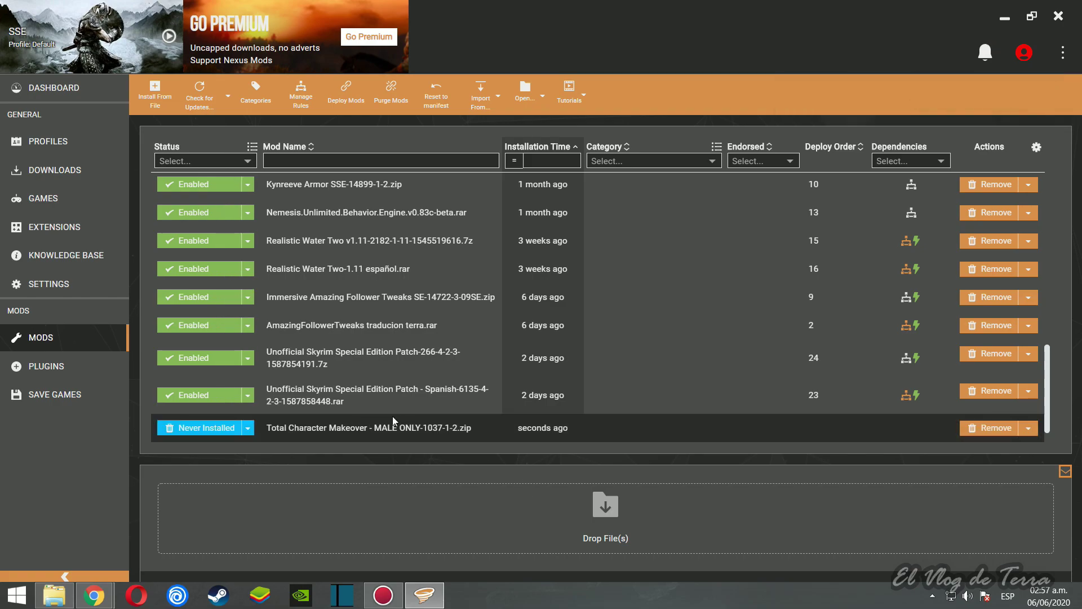
scroll(508, 429, "down", 1)
left_click(205, 399)
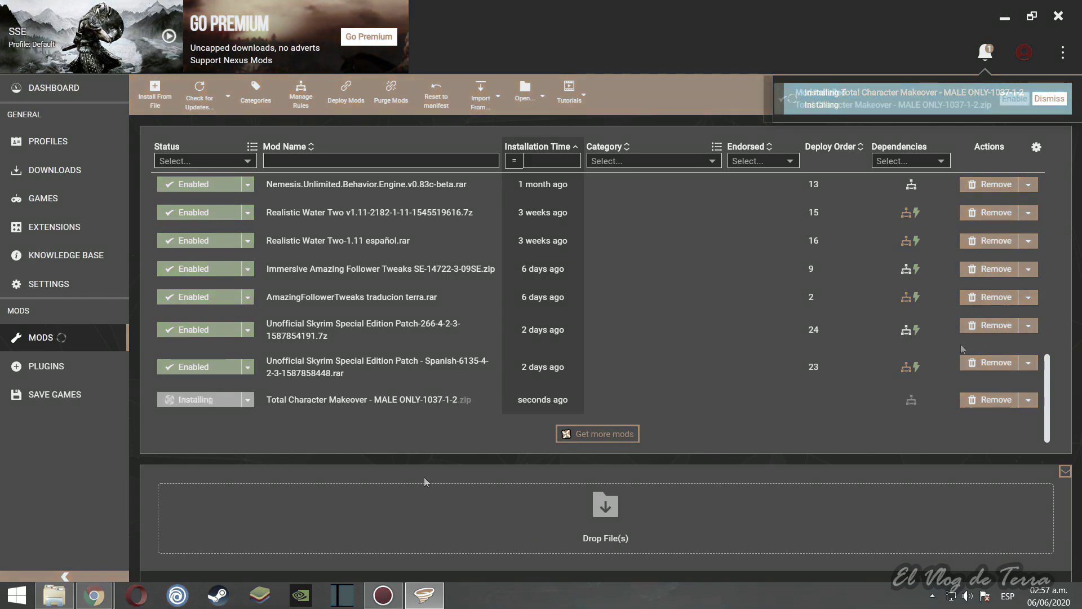
left_click(1012, 99)
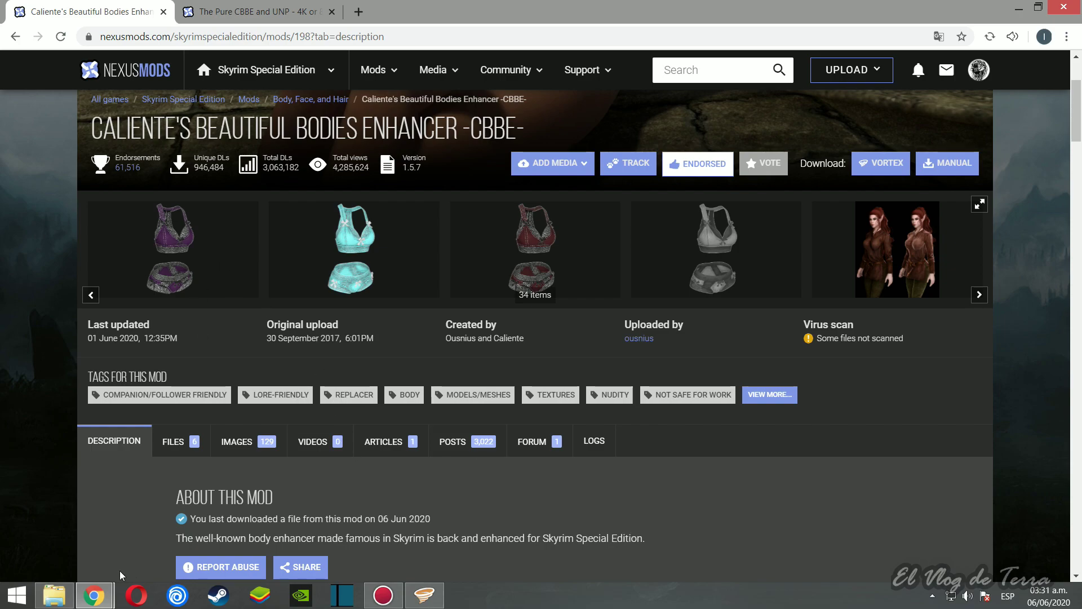
Step: In Chrome, examine the main download file, v1.5.7, listed for Caliente's Beautiful Bodies Enhancer -CBBE-
left_click(57, 593)
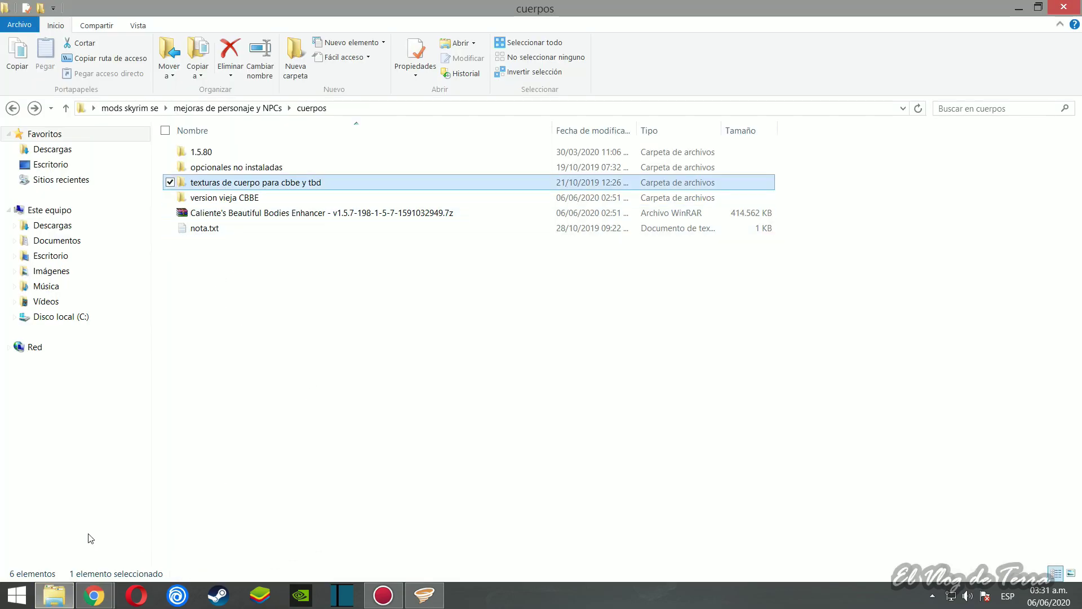
left_click(236, 525)
left_click(206, 448)
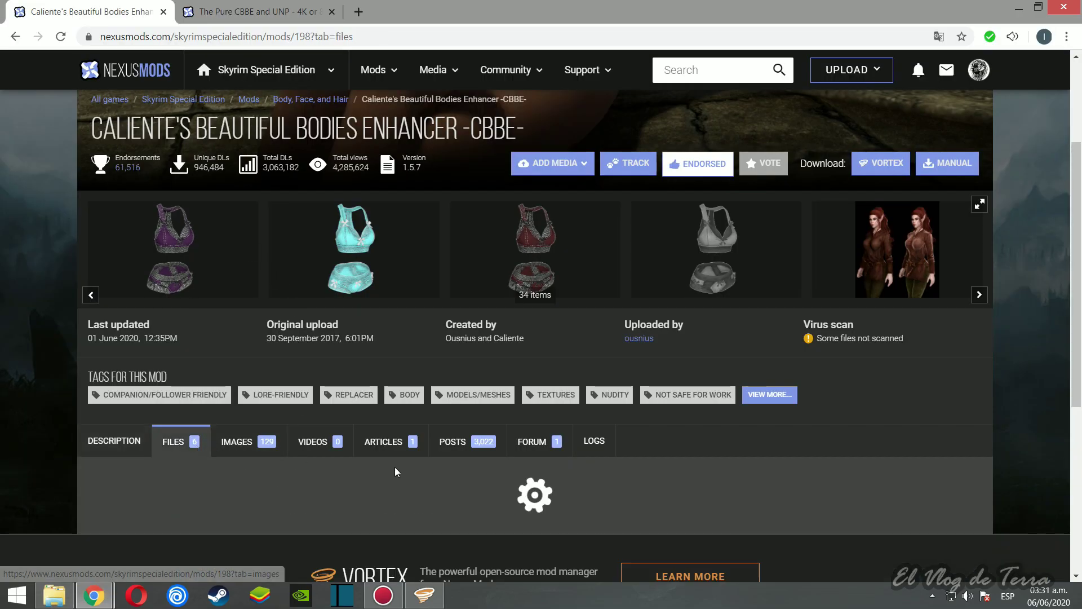
scroll(315, 440, "down", 4)
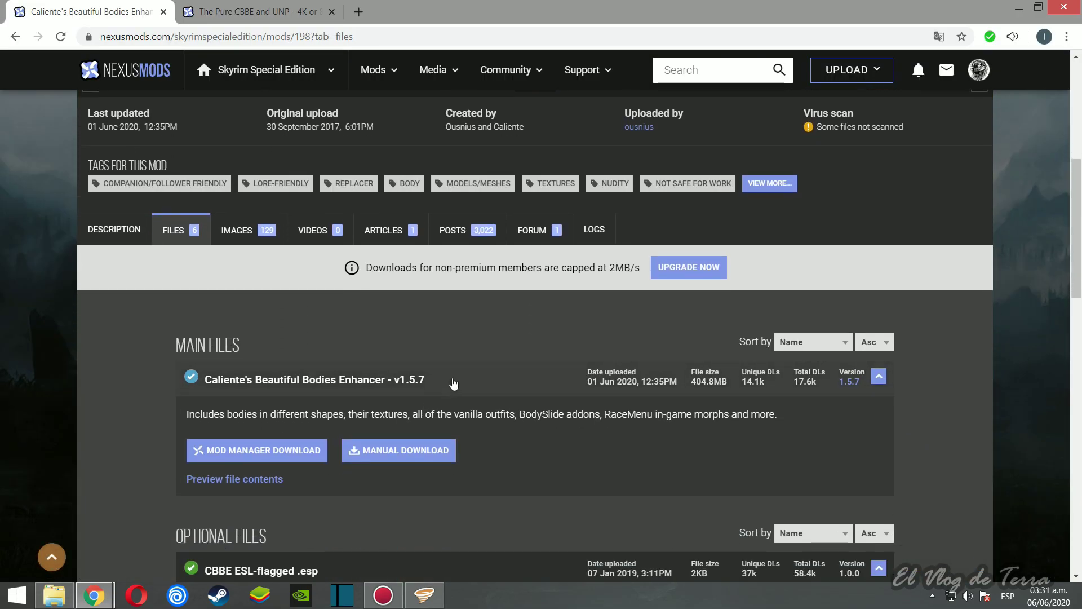
left_click(381, 383)
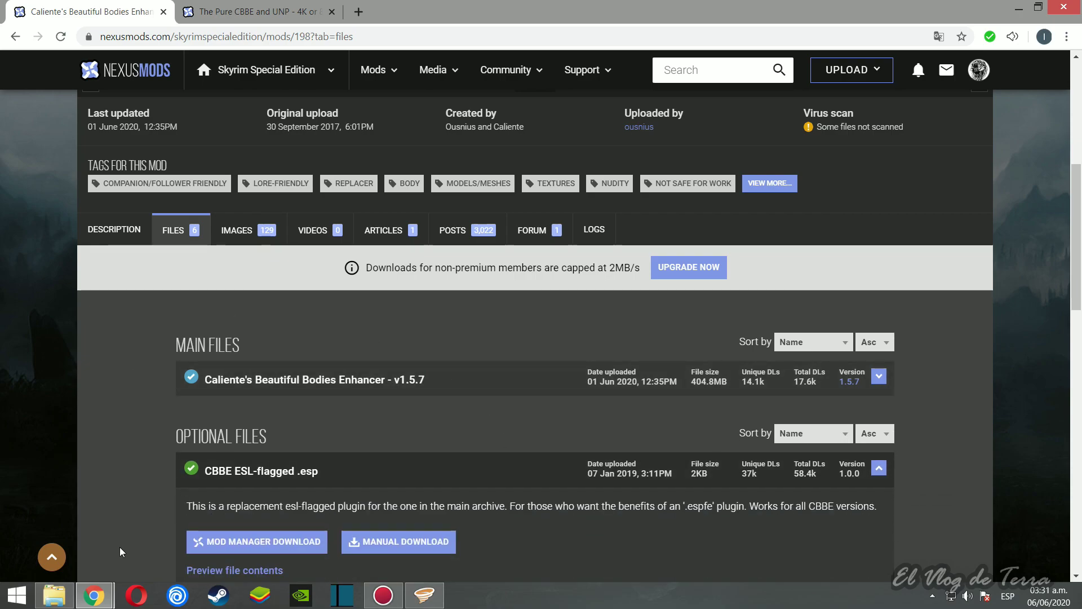
Step: Add the Caliente's Beautiful Bodies Enhancer v1.5.7 archive from the cuerpos folder to Vortex and start its installation
mouse_move(54, 595)
left_click(102, 512)
left_click_drag(266, 213, 580, 519)
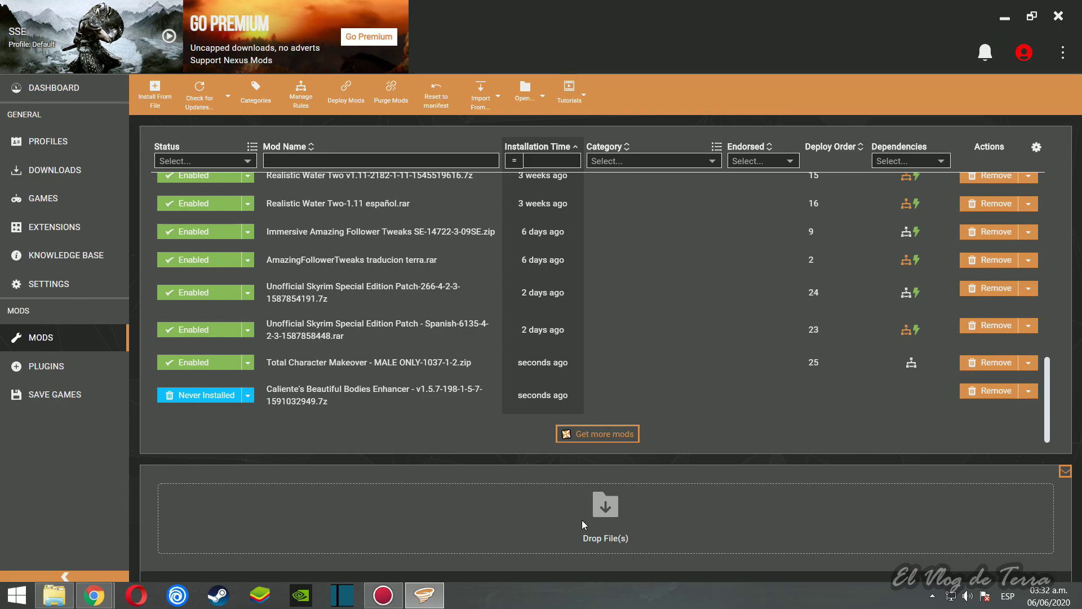
left_click(208, 396)
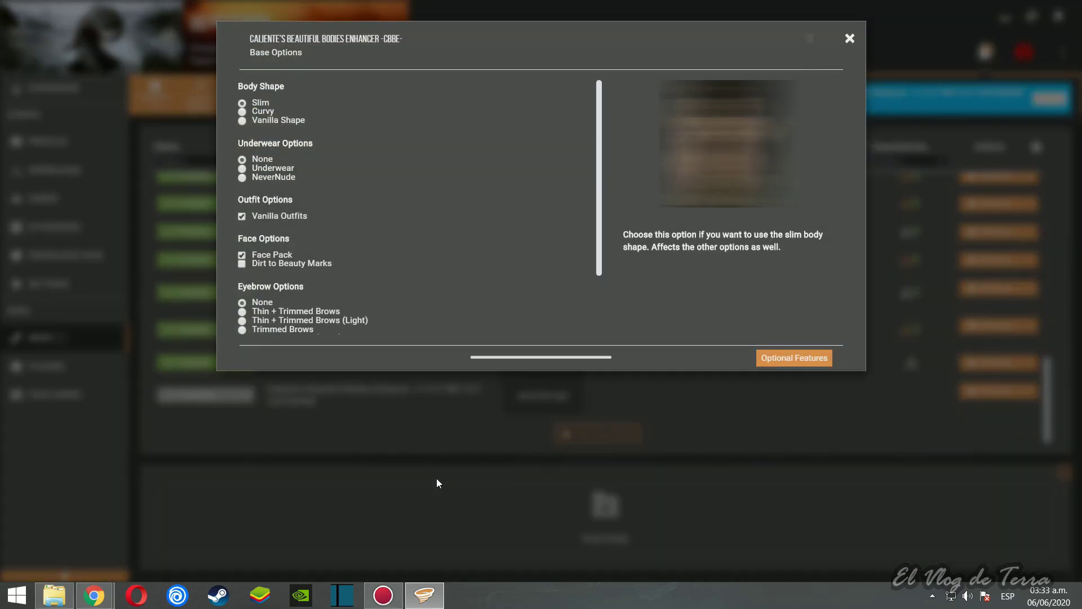
Step: Set the CBBE base options to Curvy body, NeverNude, Dirt to Beauty Marks and Trimmed Brows (Light), and continue to the optional features
left_click(254, 112)
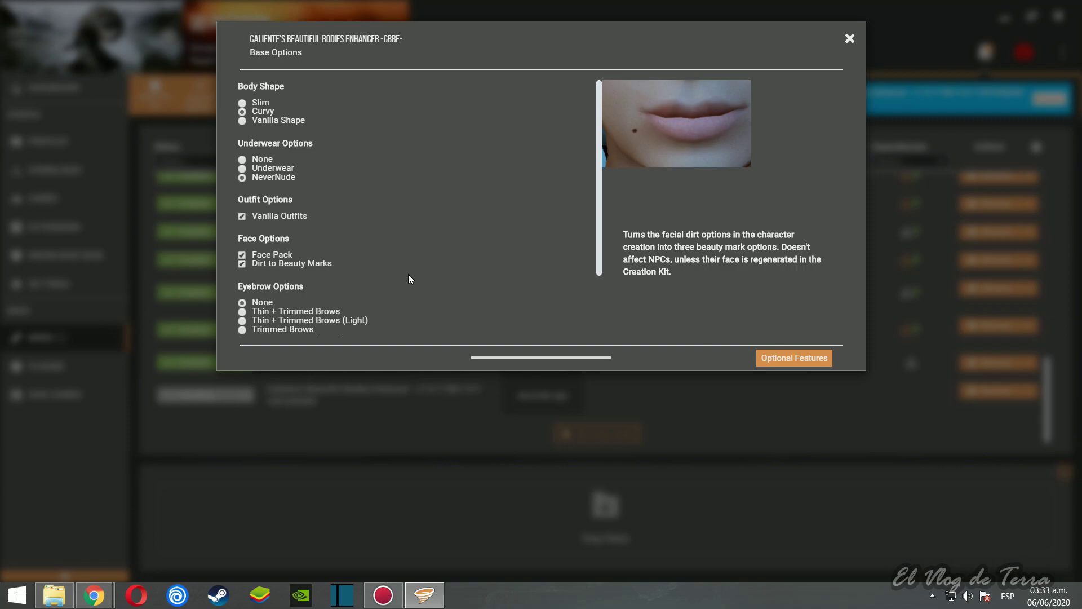
scroll(408, 274, "down", 2)
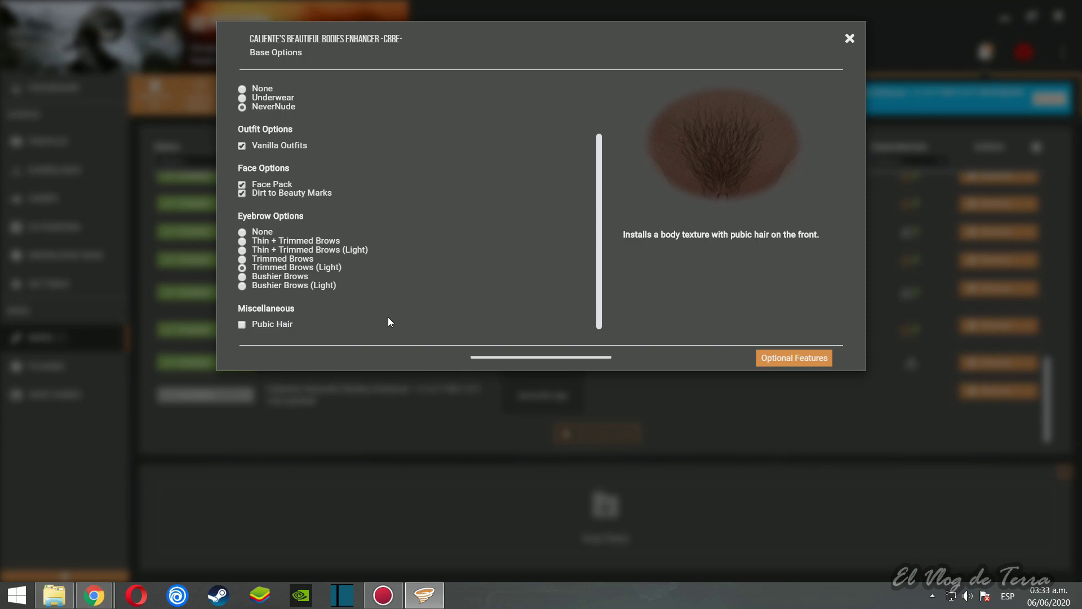
scroll(388, 322, "up", 2)
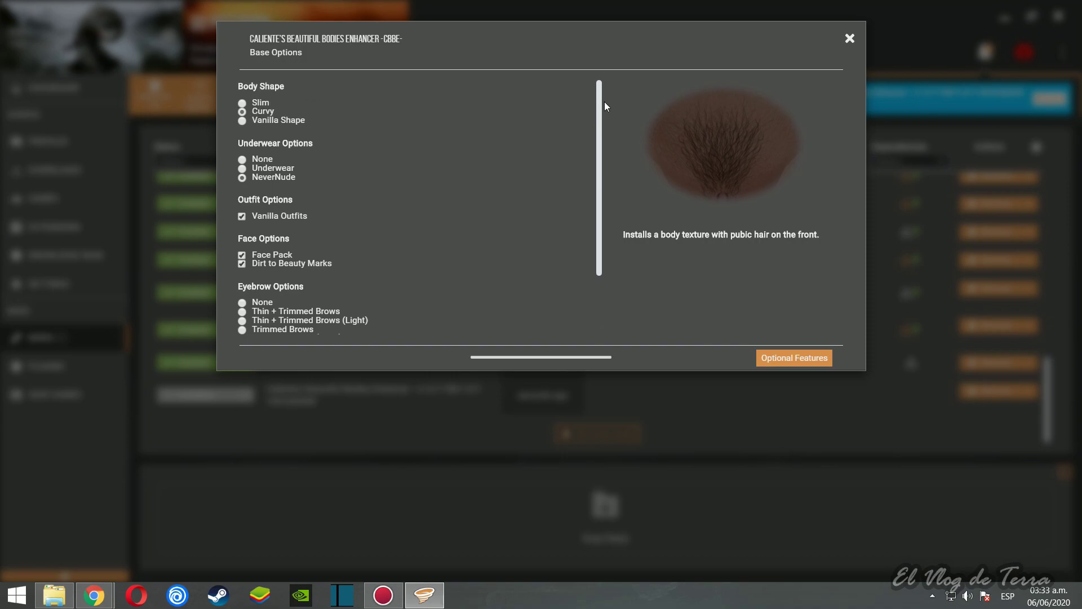
left_click_drag(600, 101, 587, 175)
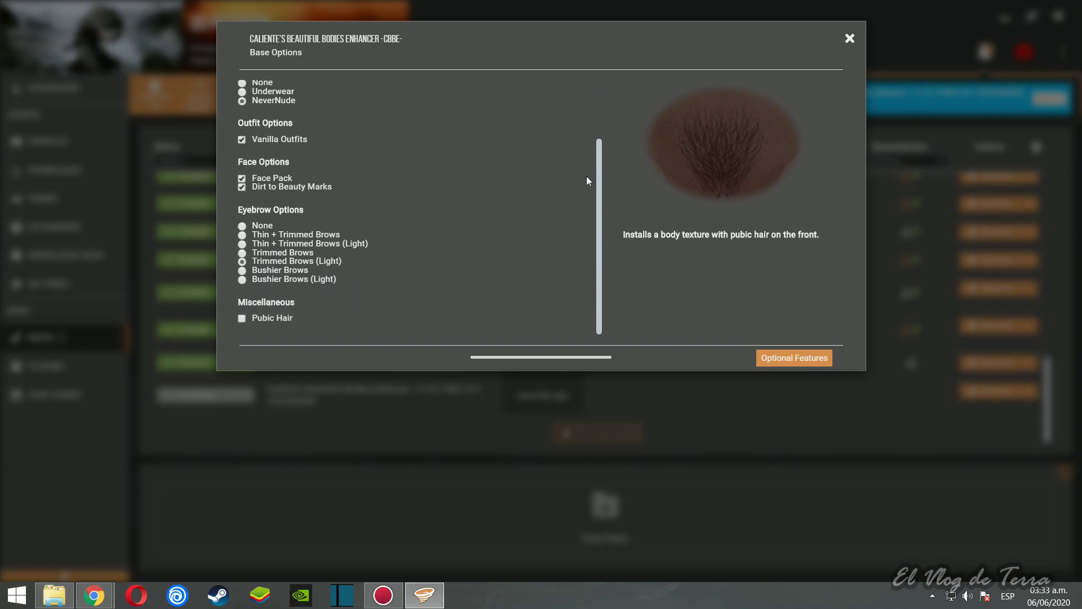
left_click(792, 359)
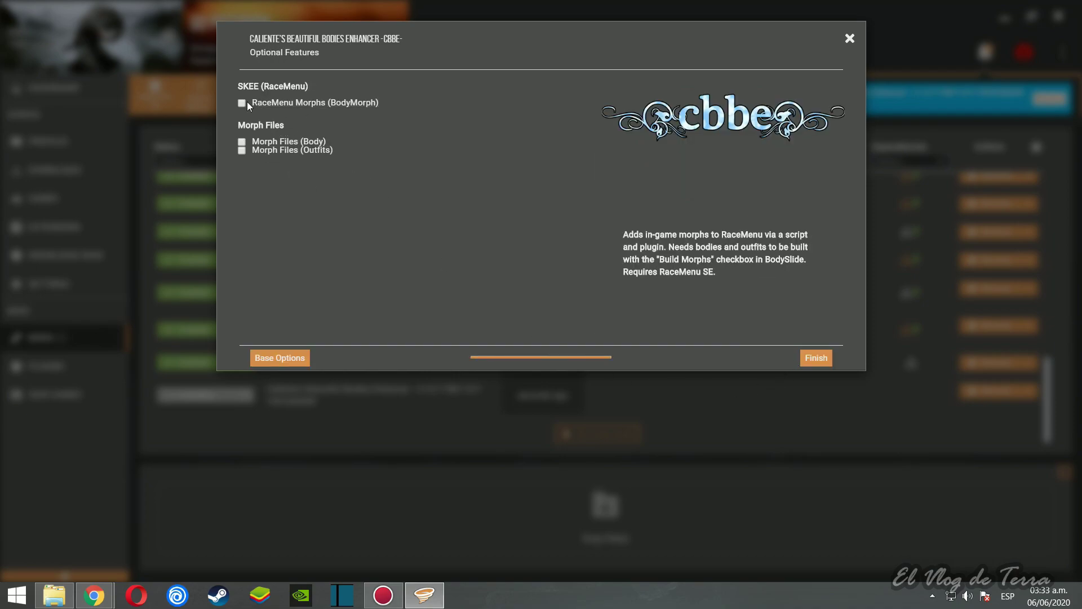
Step: Select RaceMenu Morphs and the body and outfit morph files as optional features, and finish the CBBE installation
left_click(241, 142)
left_click(242, 150)
left_click(816, 358)
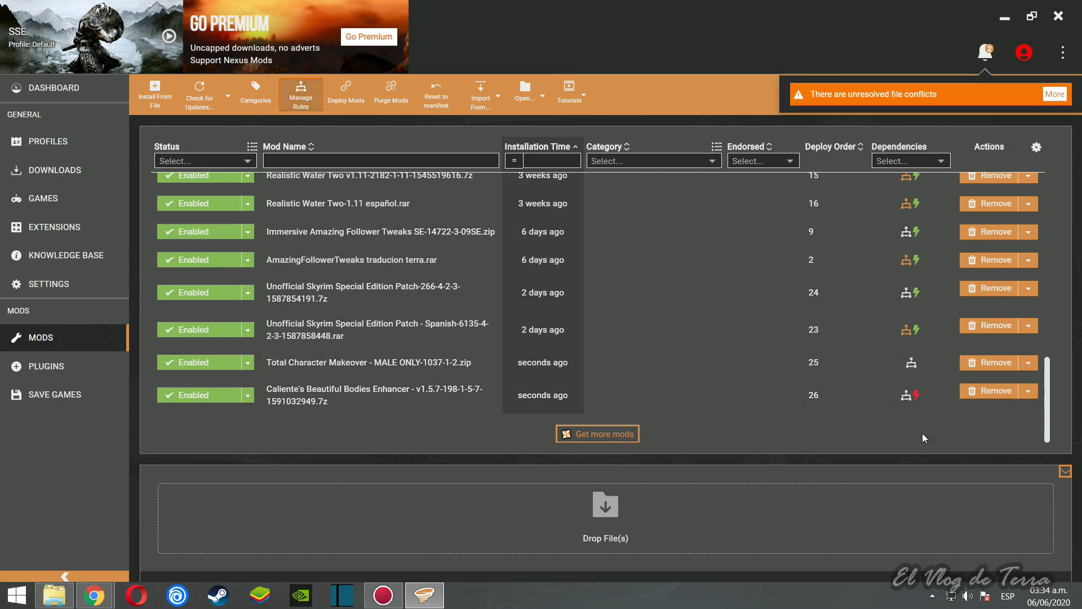
Step: Resolve the CBBE file conflict by loading it after BodySlide and Outfit Studio, save the rule and deploy the mods
left_click(917, 396)
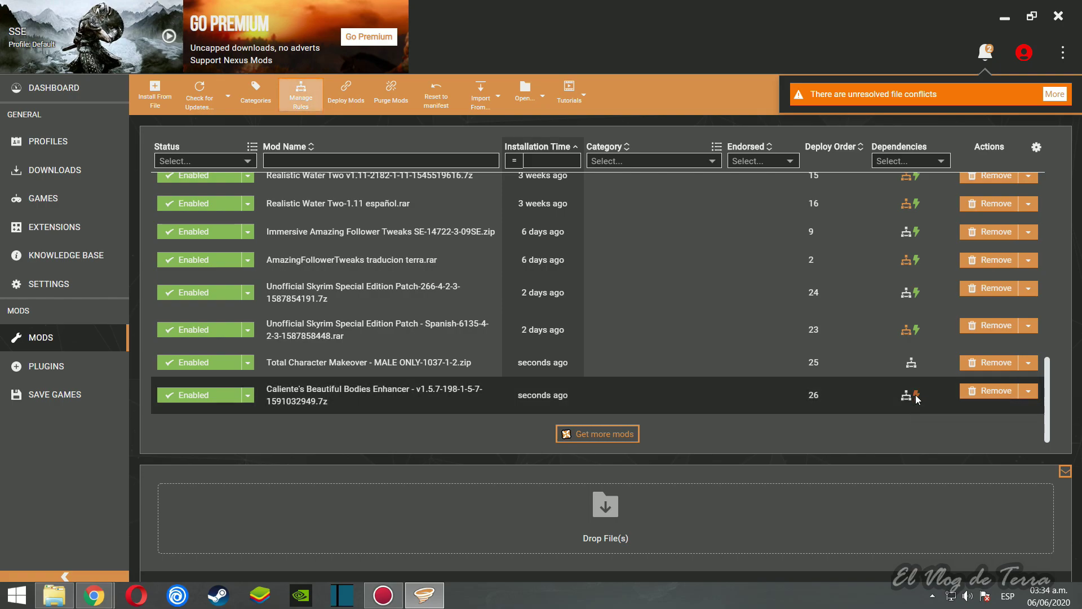
left_click(512, 100)
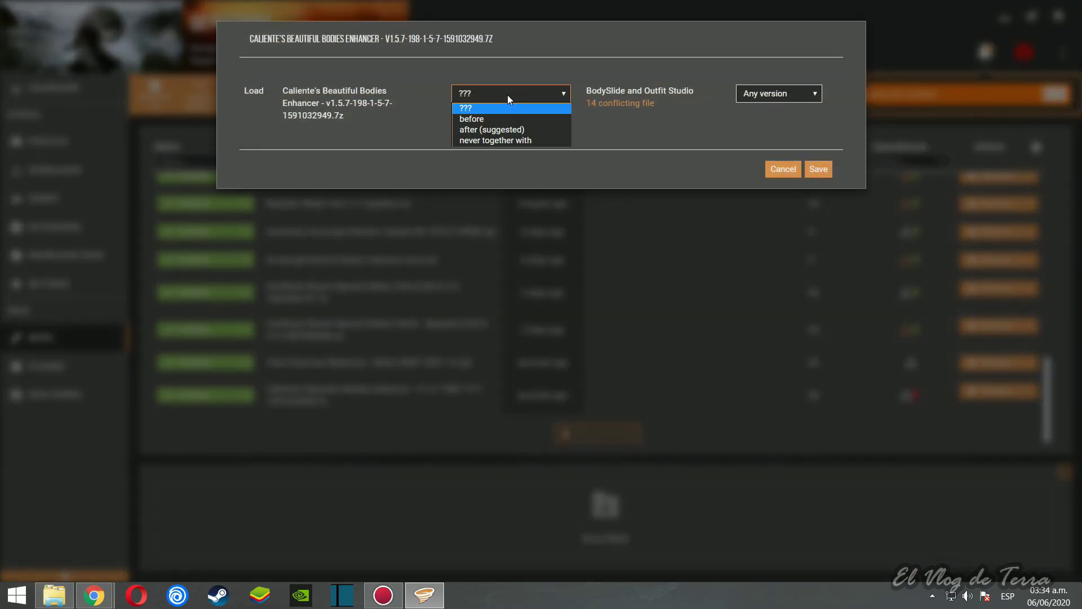
left_click(495, 126)
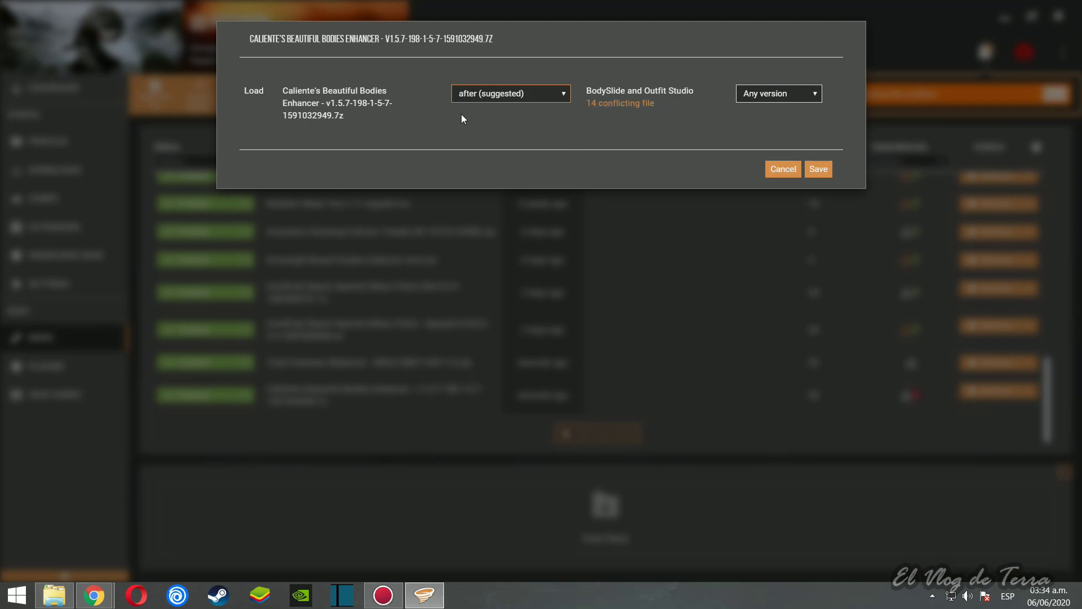
left_click(819, 169)
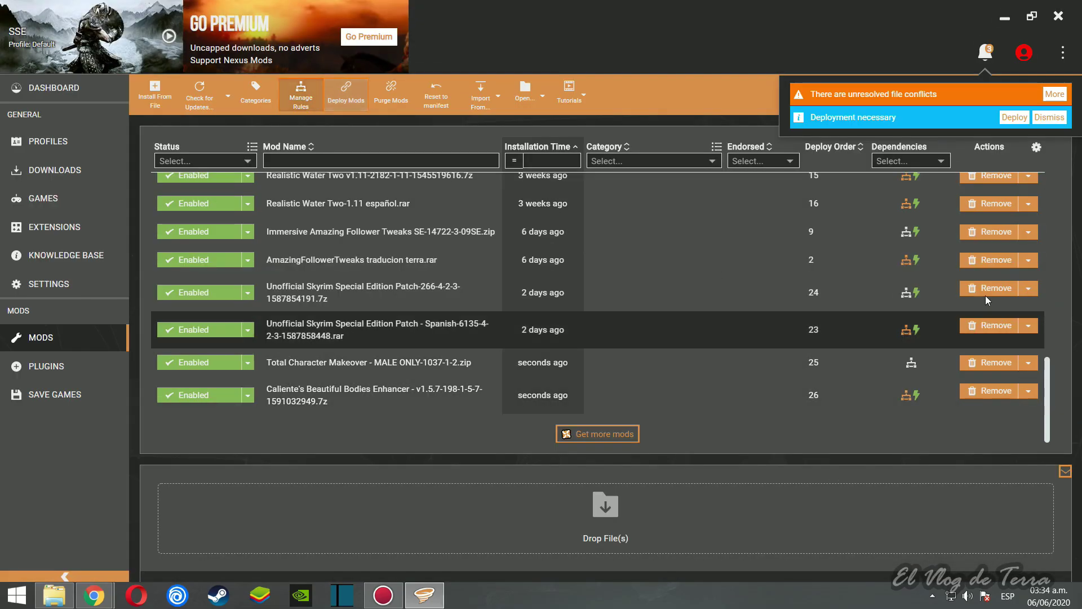
left_click(1014, 94)
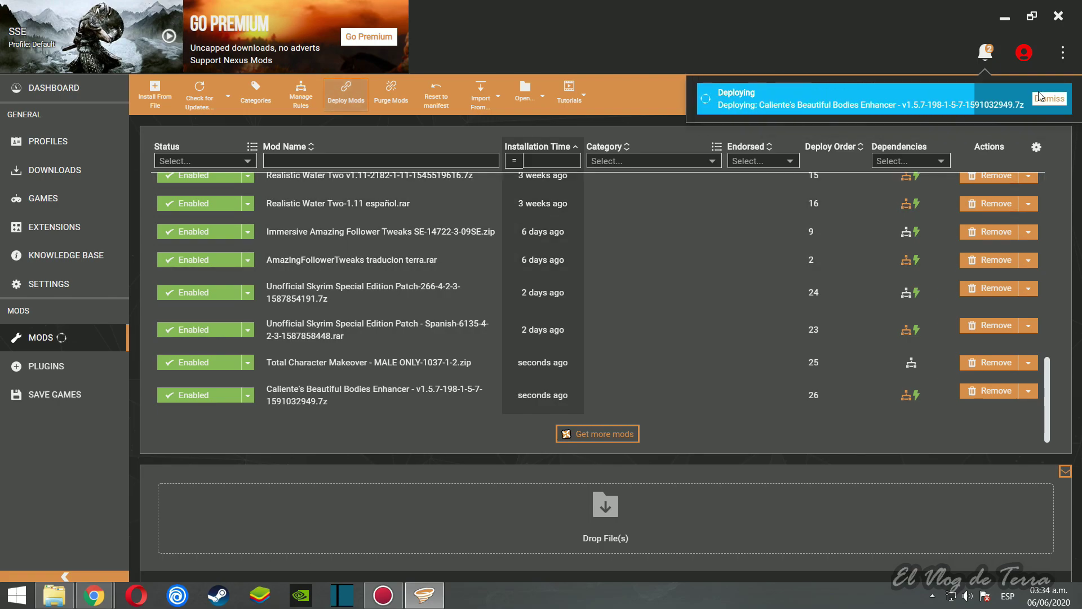
Step: Enable all plugins contained in the Caliente's Beautiful Bodies Enhancer mod from its notification
left_click(986, 50)
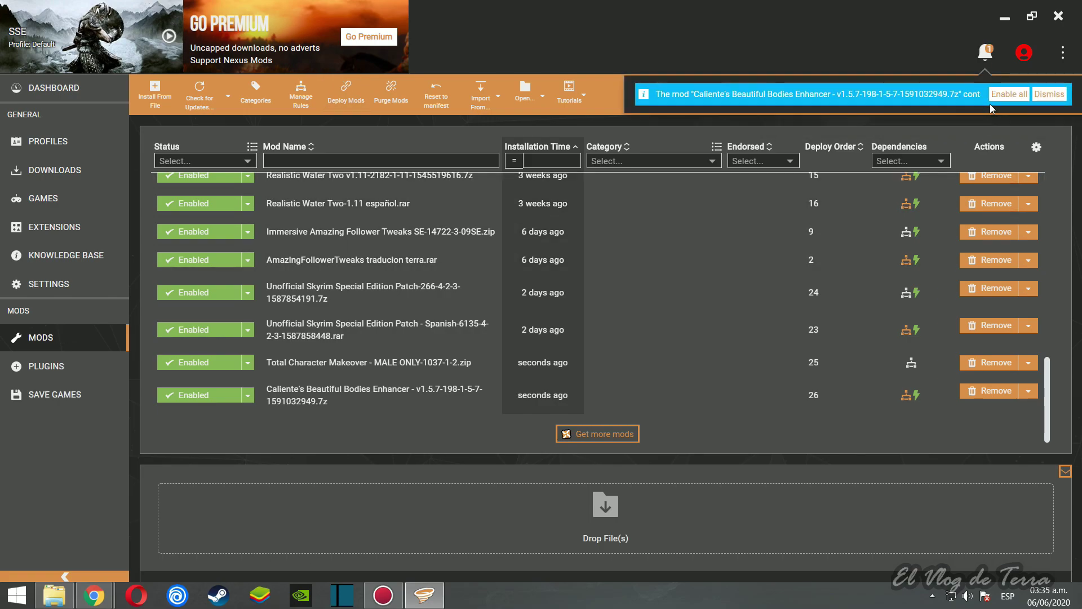
left_click(1008, 97)
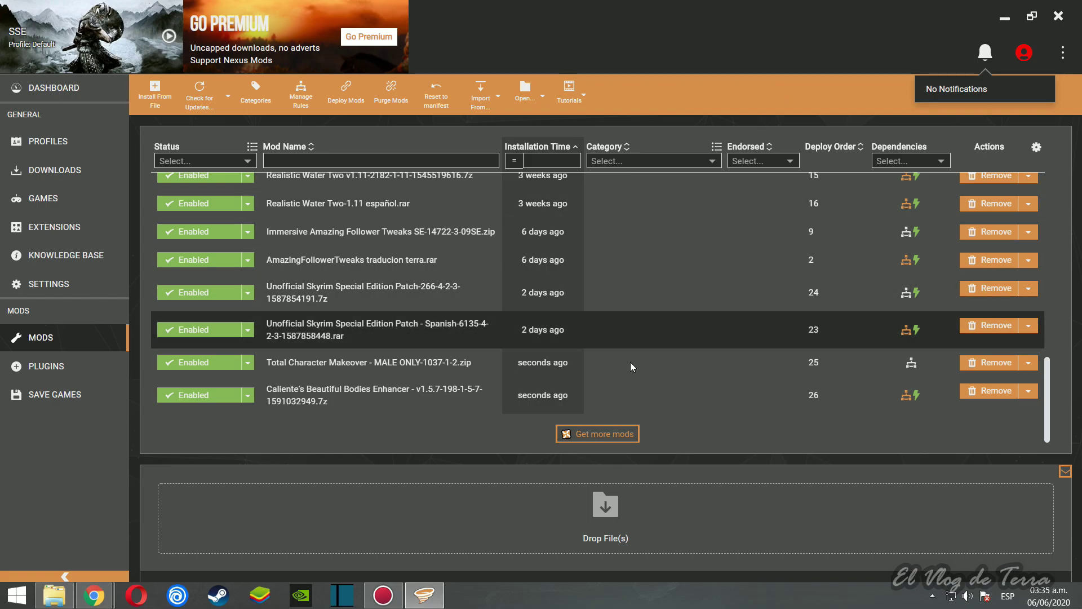
left_click(984, 53)
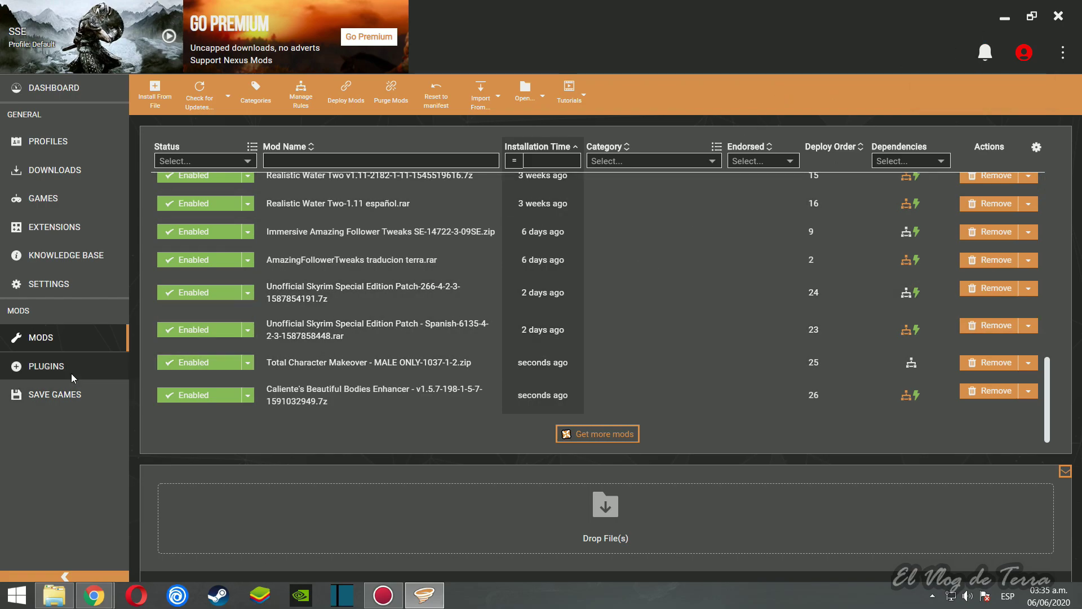
Step: Sort the plugin load order and return to the mods list
left_click(45, 366)
left_click(198, 91)
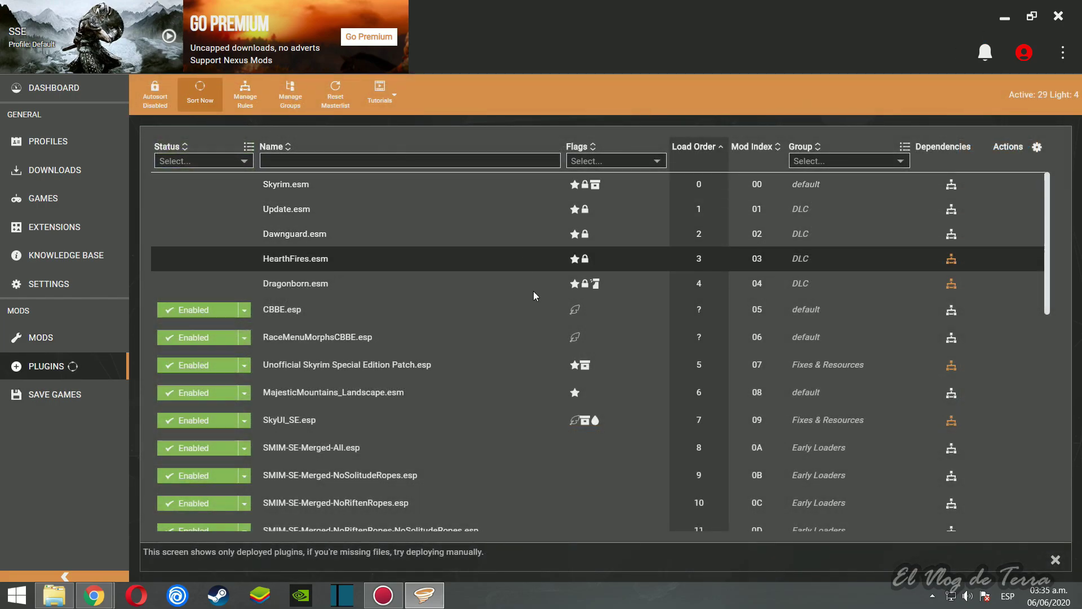
left_click(63, 336)
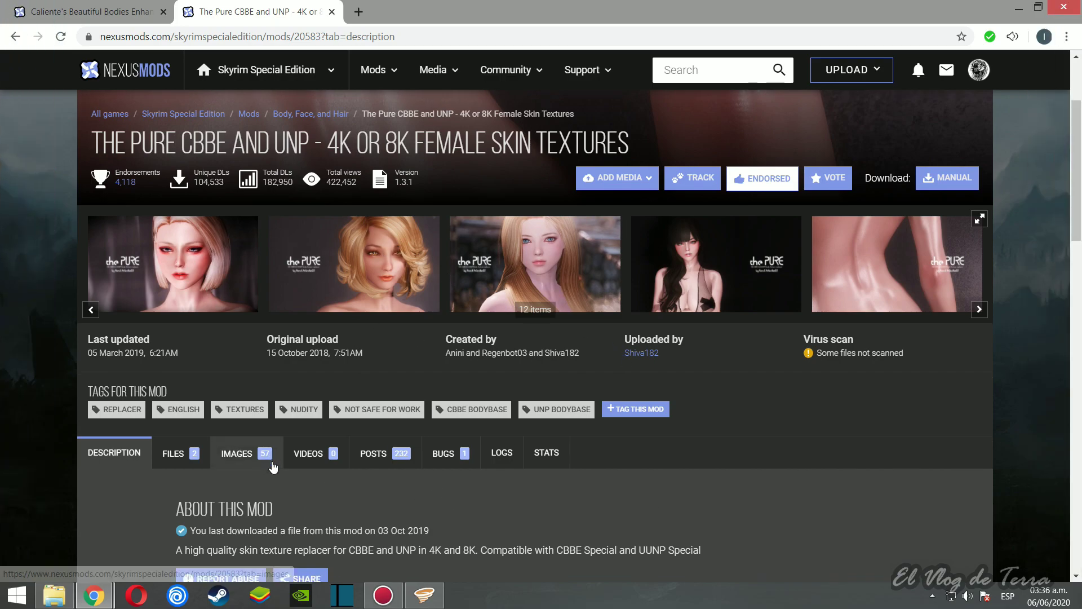
Step: In Chrome, examine the main files of The Pure CBBE and UNP skin textures mod, including The Pure - CBBE
scroll(273, 466, "down", 3)
left_click(174, 248)
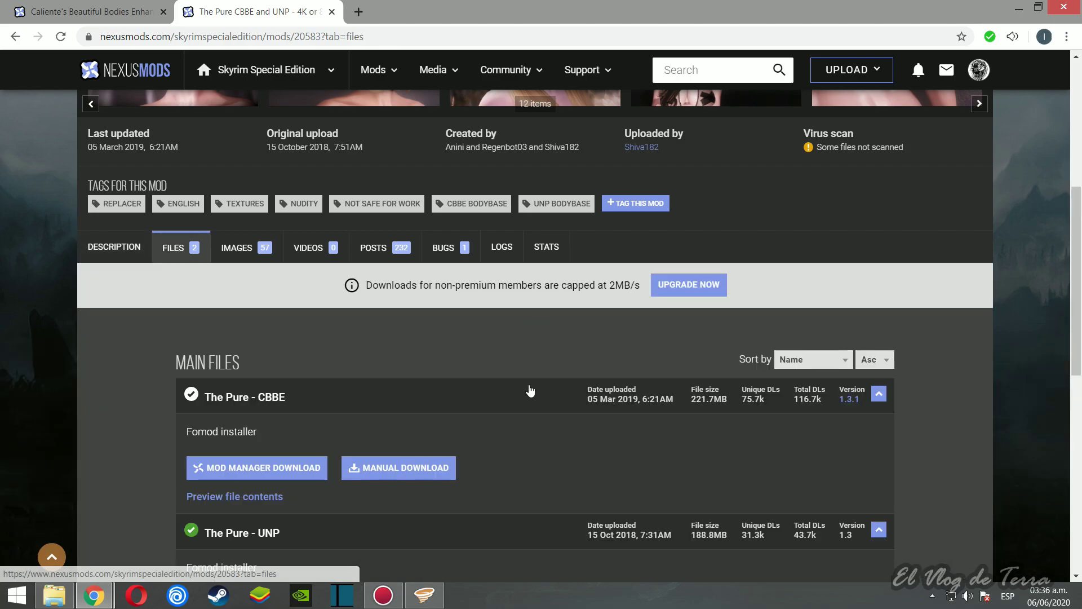
scroll(423, 409, "down", 1)
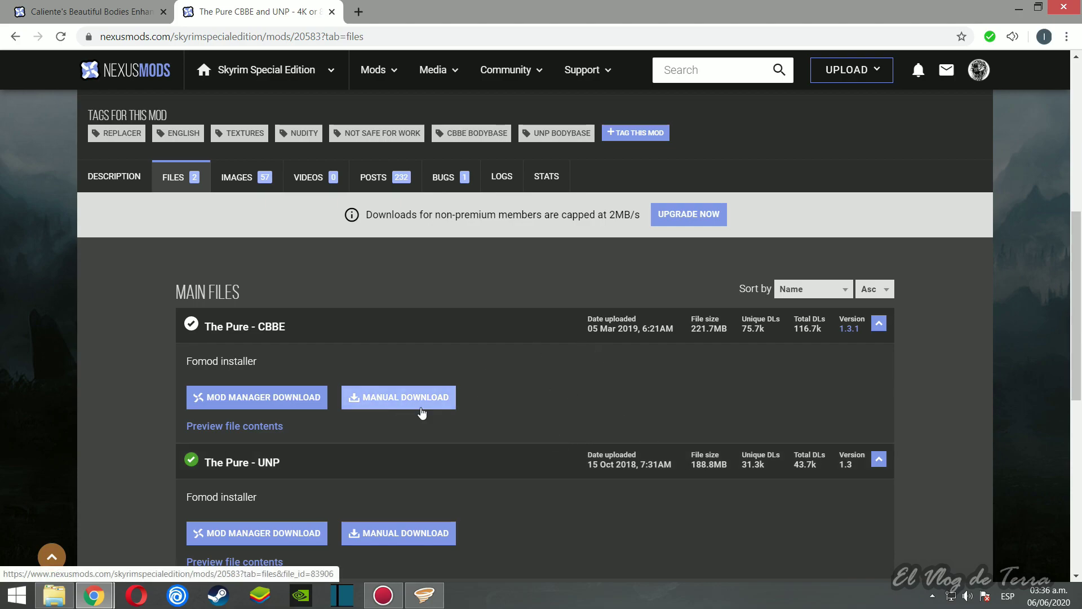
Step: Add the downloaded The Pure - CBBE archive from File Explorer to the Vortex mods list and start installing it
left_click(54, 594)
left_click_drag(270, 168, 575, 500)
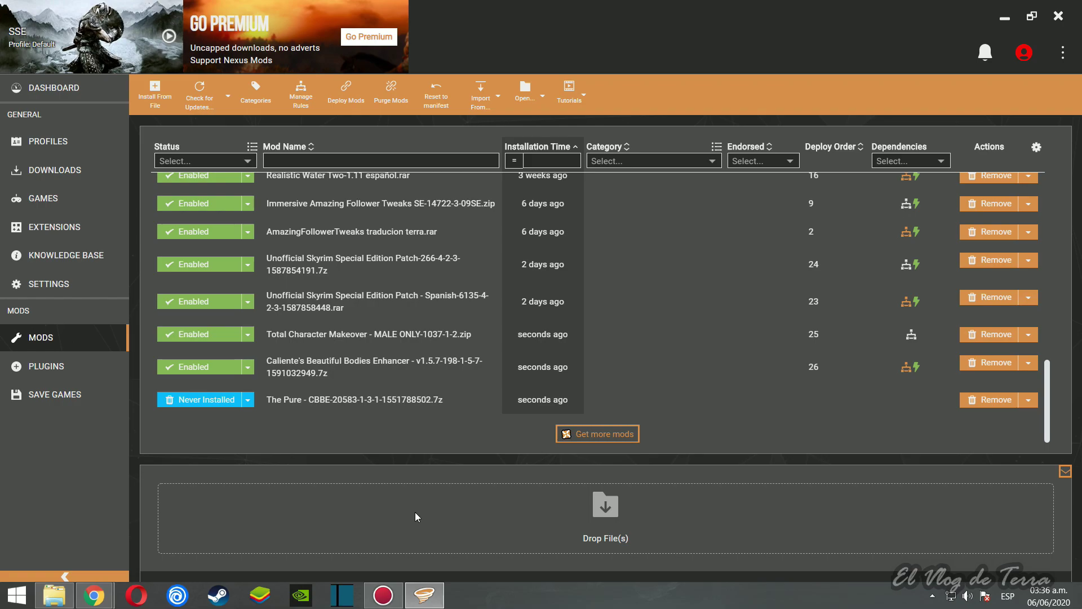
left_click(204, 399)
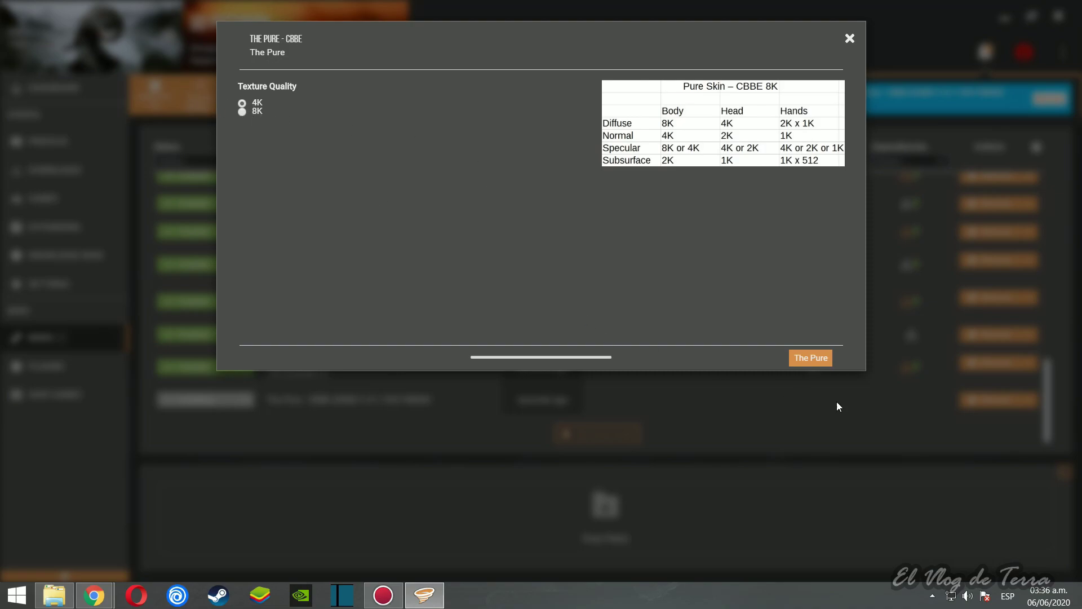
Step: Install The Pure - CBBE with 4K quality, default diffuse, normal and subsurface maps, No gloss specular and the Mouth add-on, then enable it
left_click(807, 358)
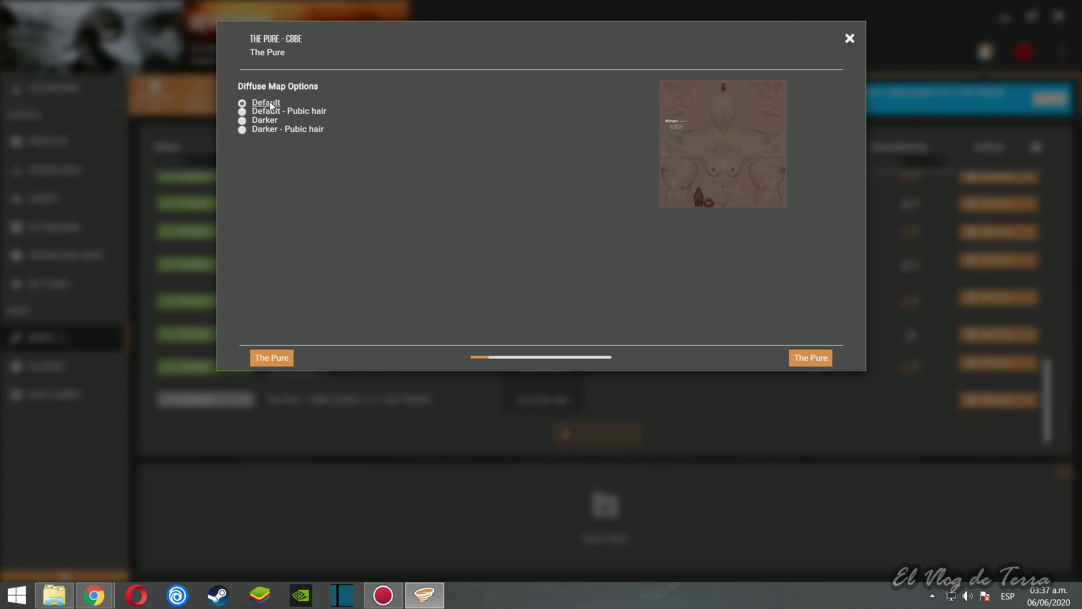
left_click(810, 357)
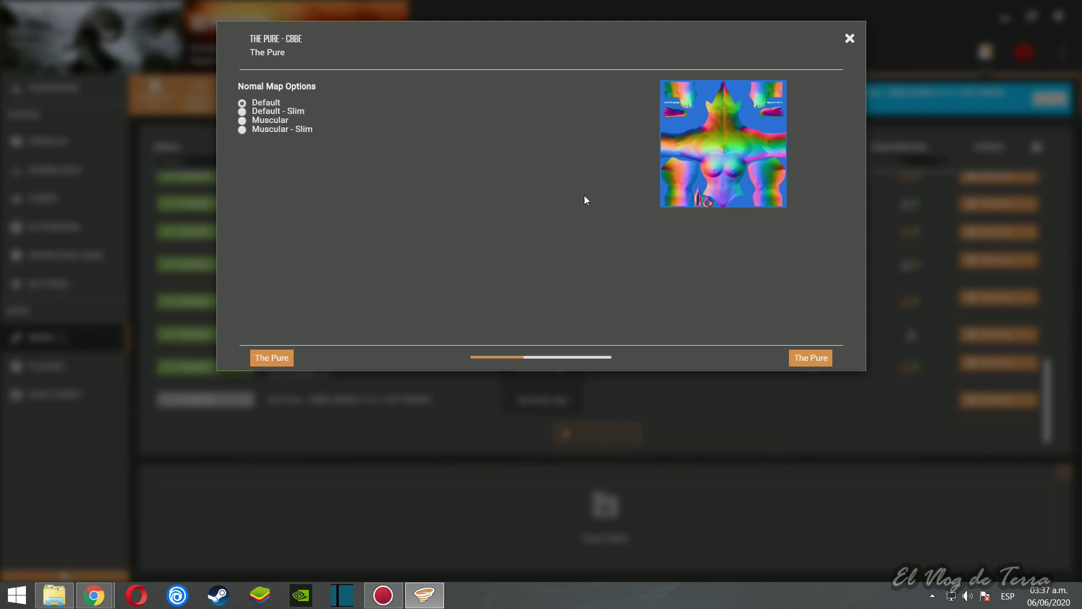
left_click(810, 358)
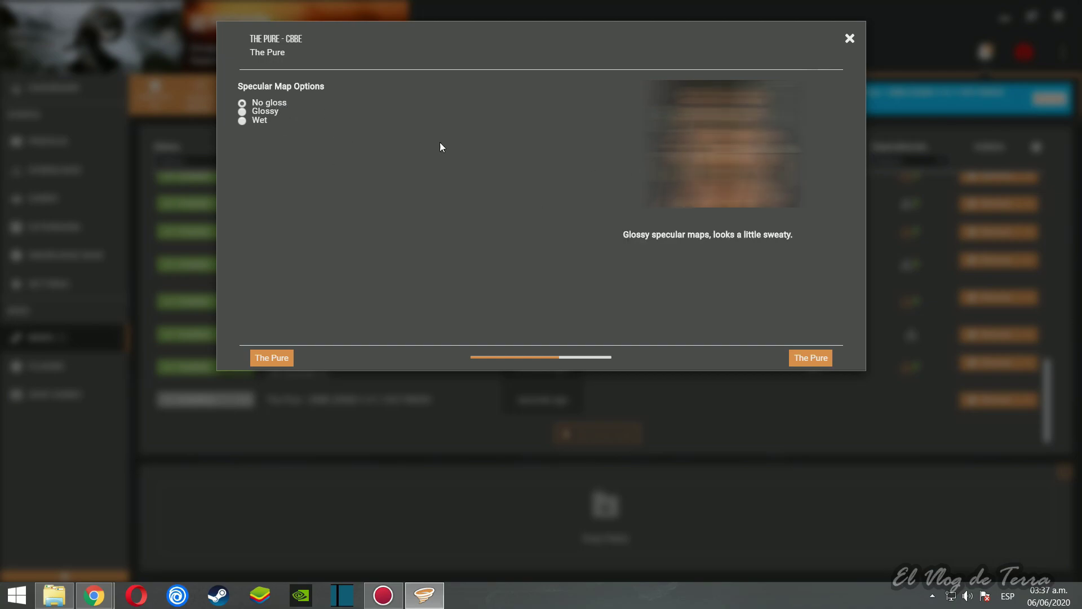
left_click(818, 357)
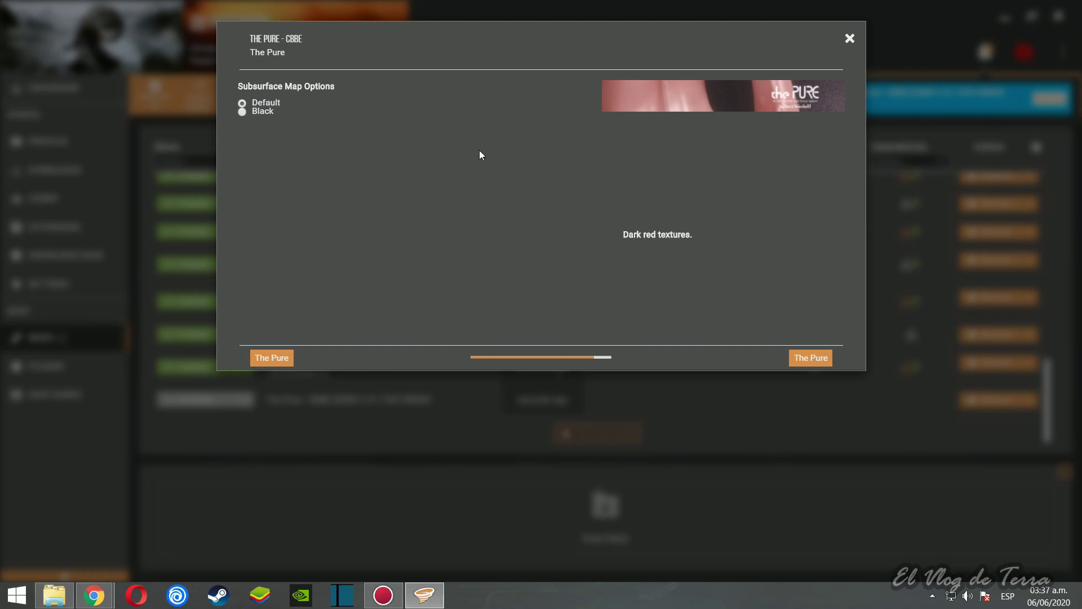
left_click(810, 359)
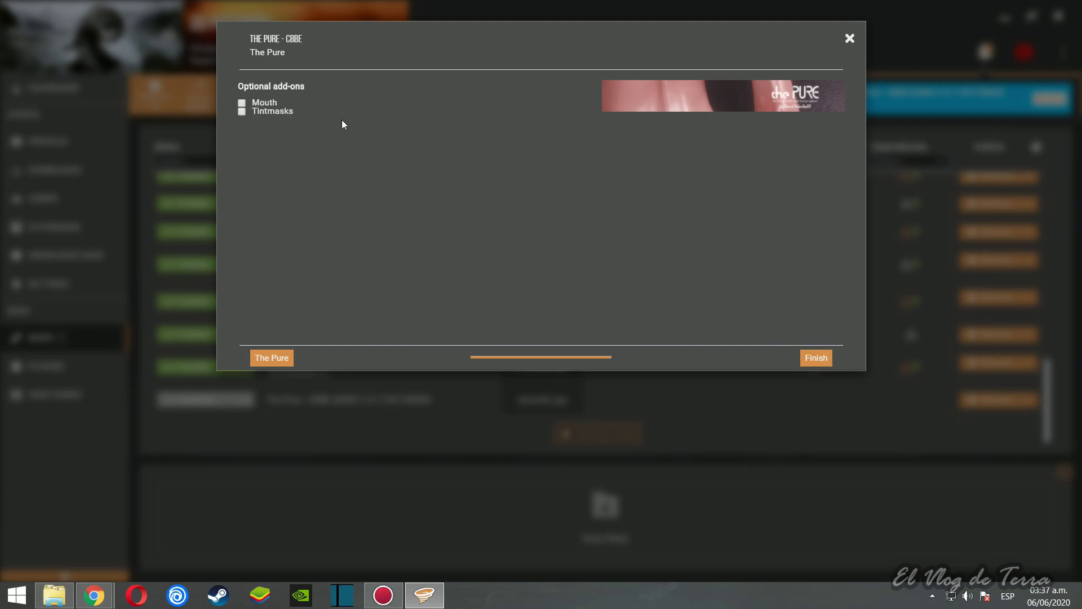
mouse_move(269, 113)
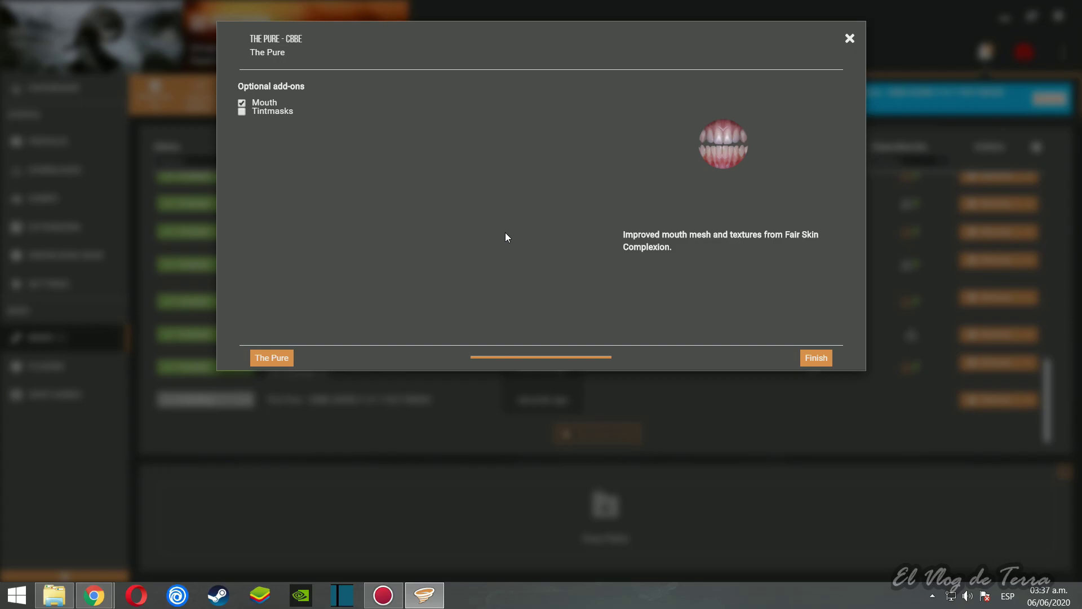
left_click(815, 358)
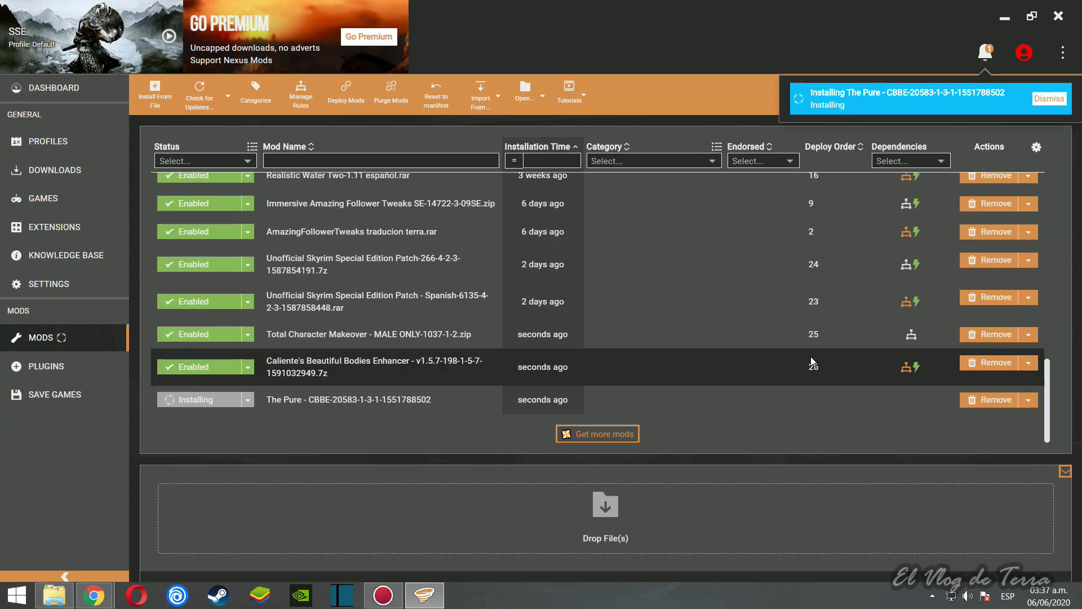
left_click(1015, 99)
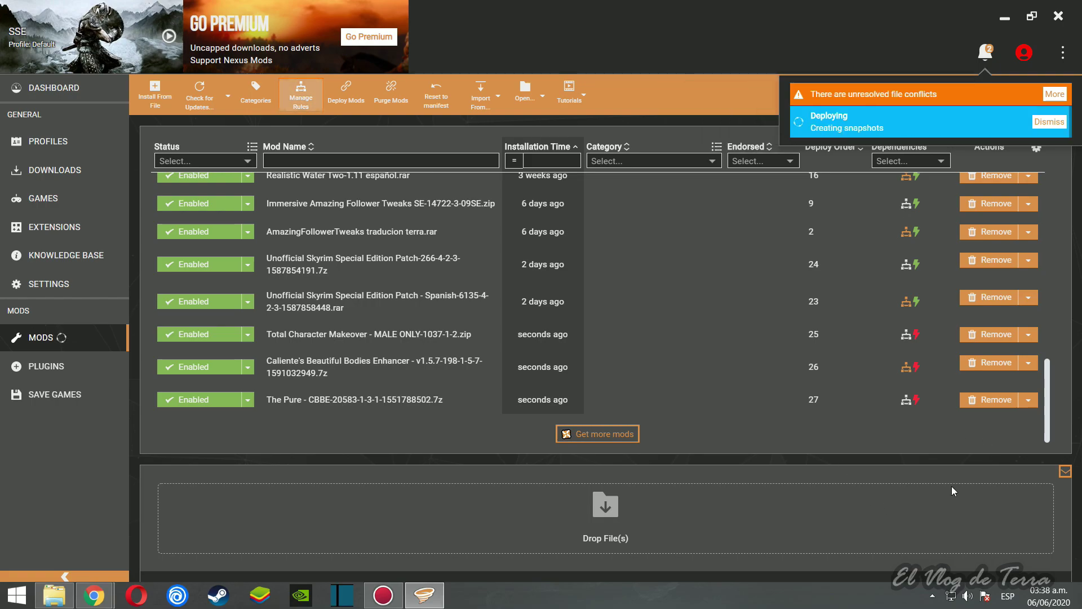
Step: In the conflict rules of The Pure - CBBE, set it to load before Total Character Makeover - MALE ONLY
left_click(915, 400)
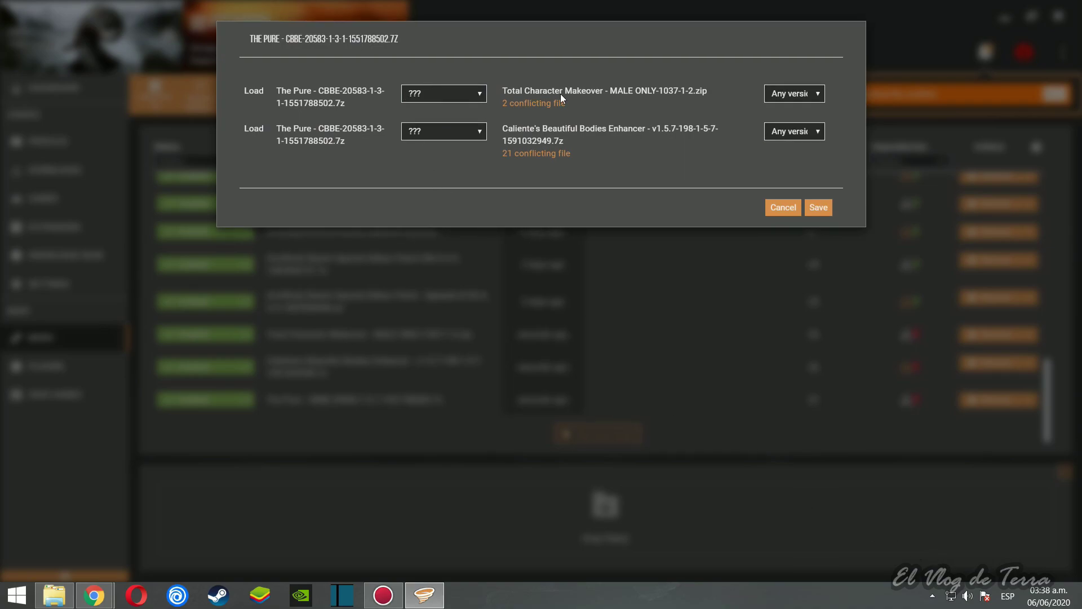
left_click(467, 95)
left_click(446, 127)
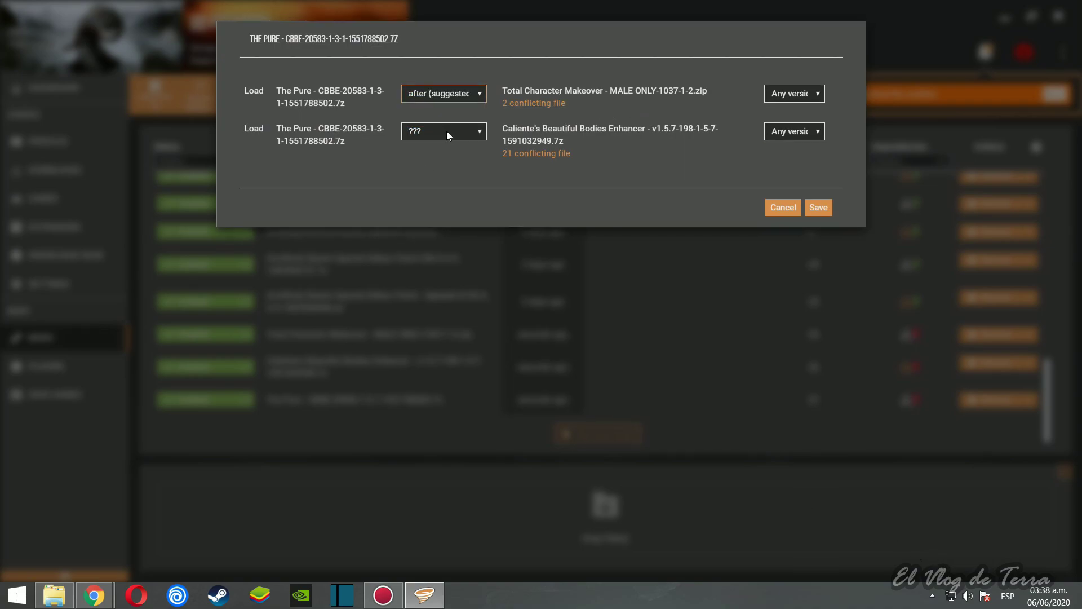
left_click(461, 93)
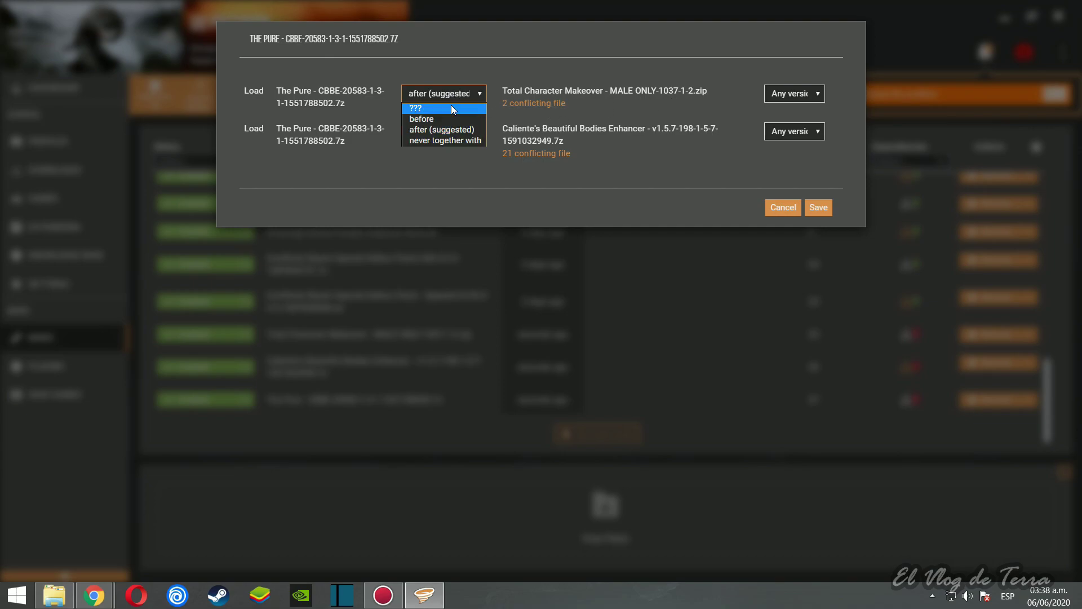
left_click(427, 119)
left_click(435, 94)
left_click(441, 94)
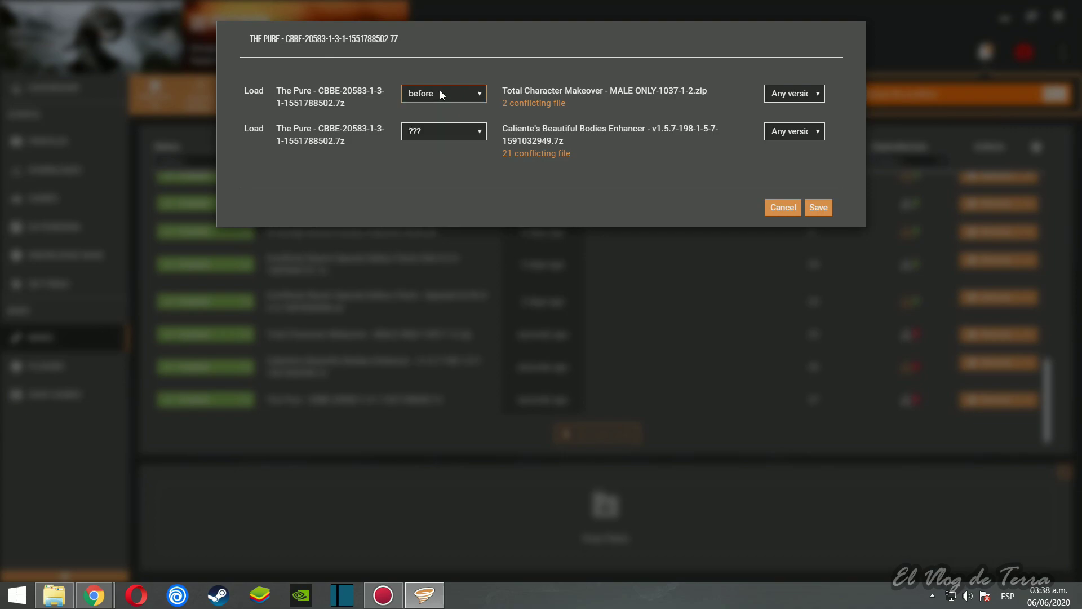
left_click(442, 94)
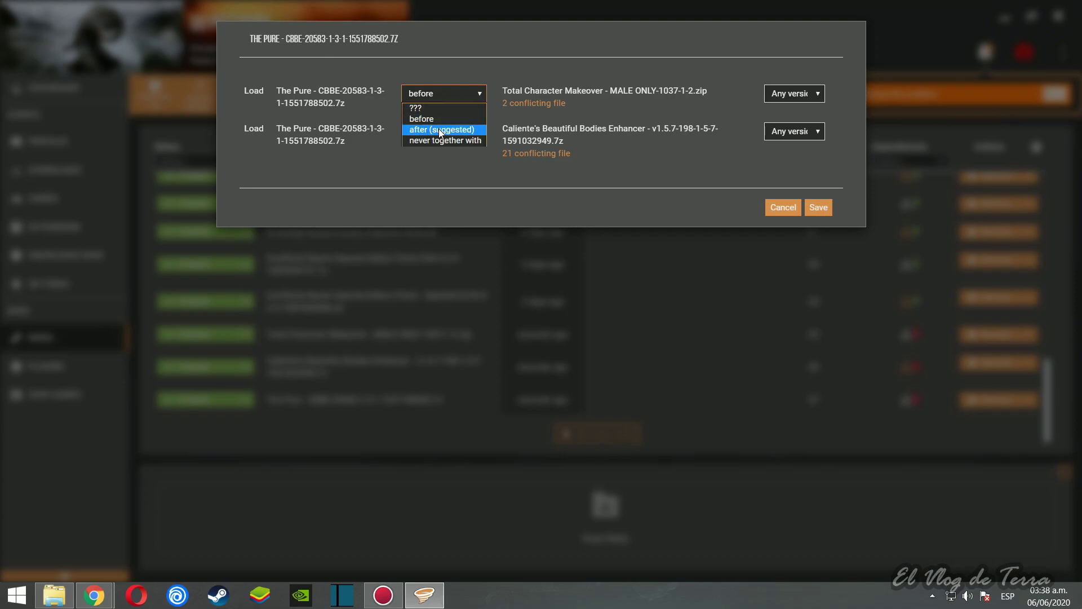
left_click(442, 94)
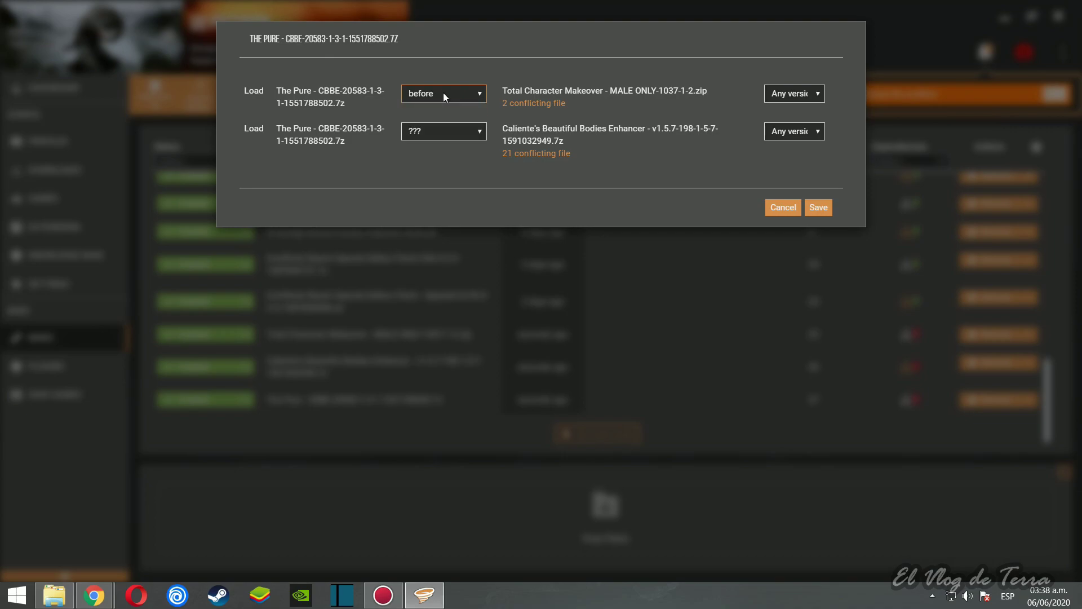
left_click(446, 94)
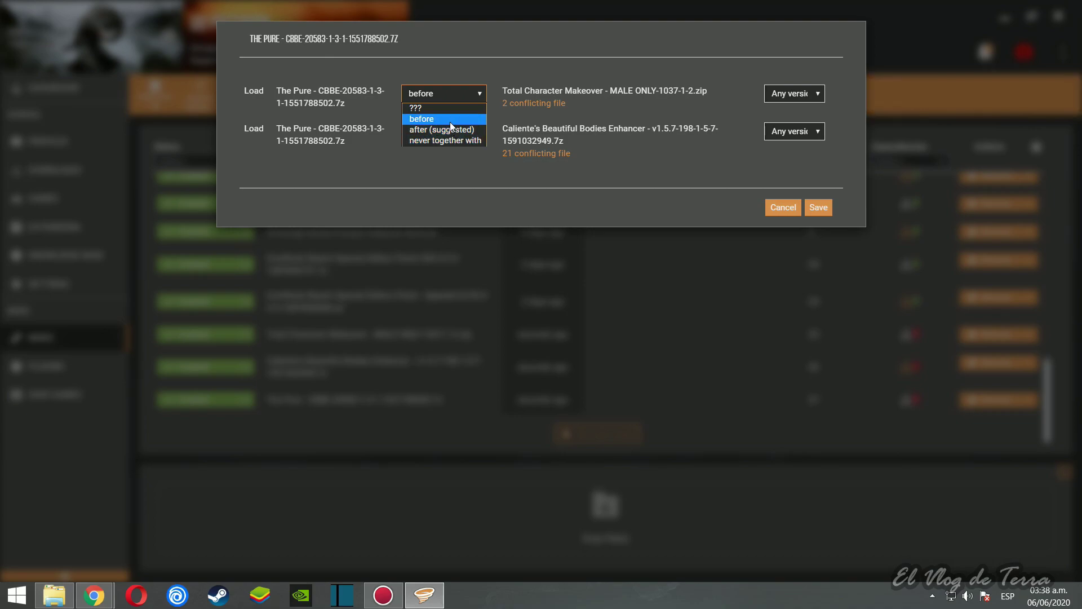
left_click(448, 122)
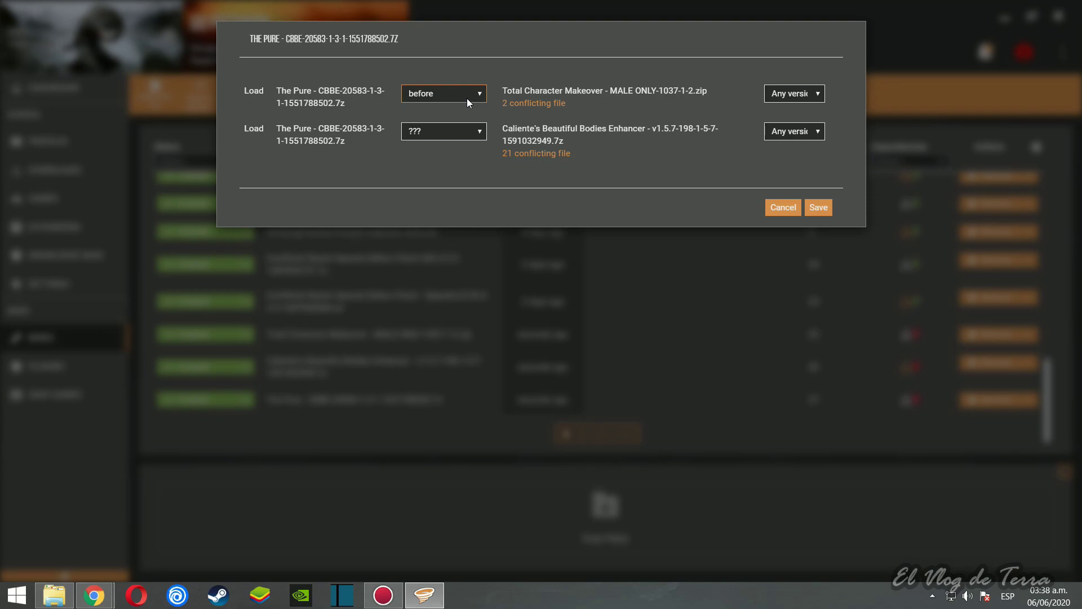
Step: Set The Pure - CBBE to load after Caliente's Beautiful Bodies Enhancer, save the rules and deploy the mods
left_click(476, 131)
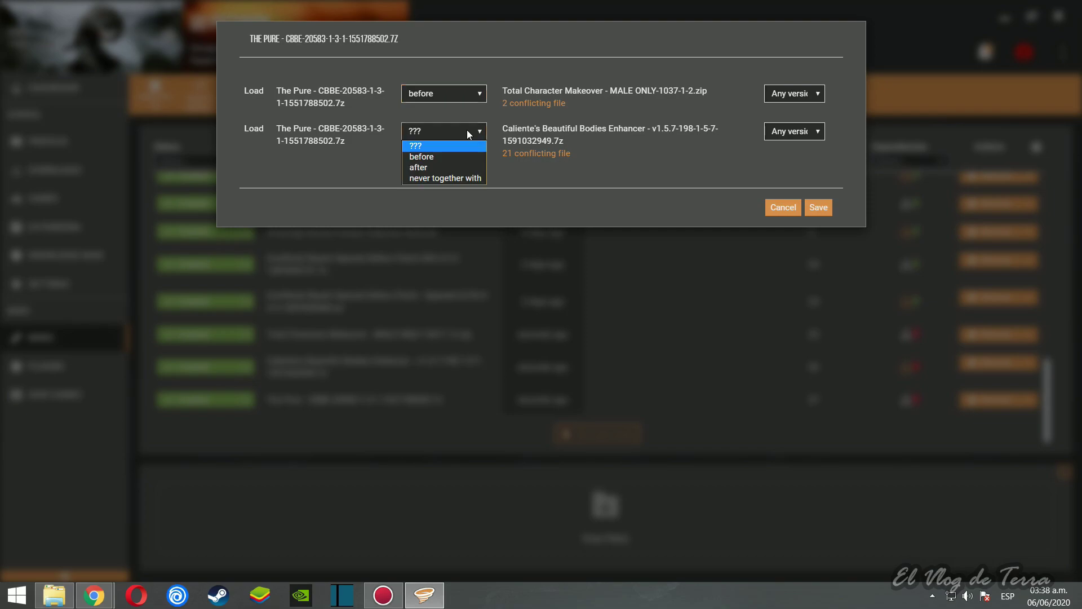
left_click(453, 164)
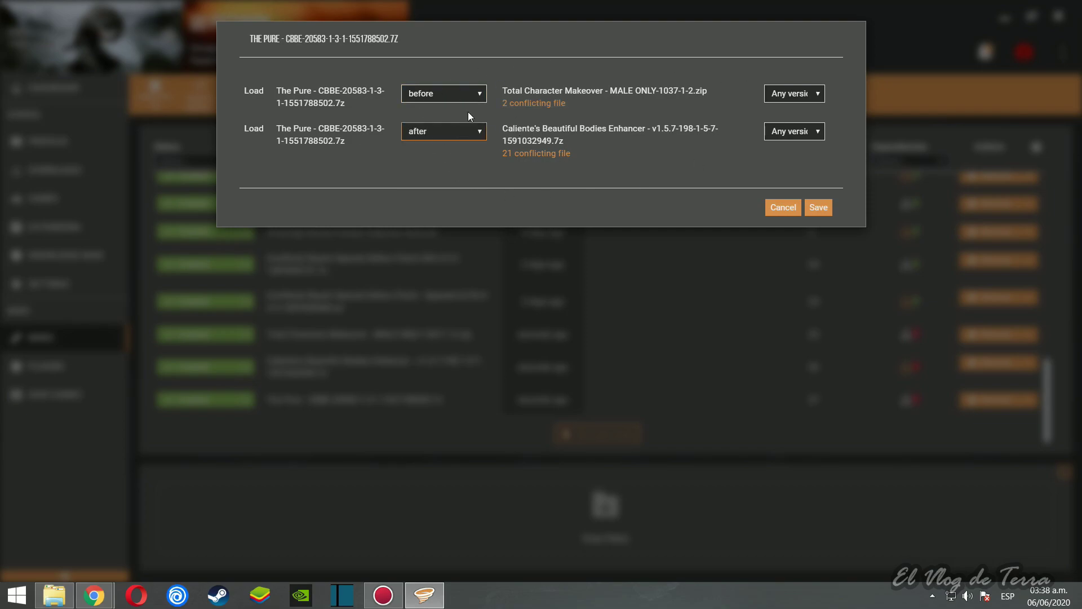
left_click(821, 208)
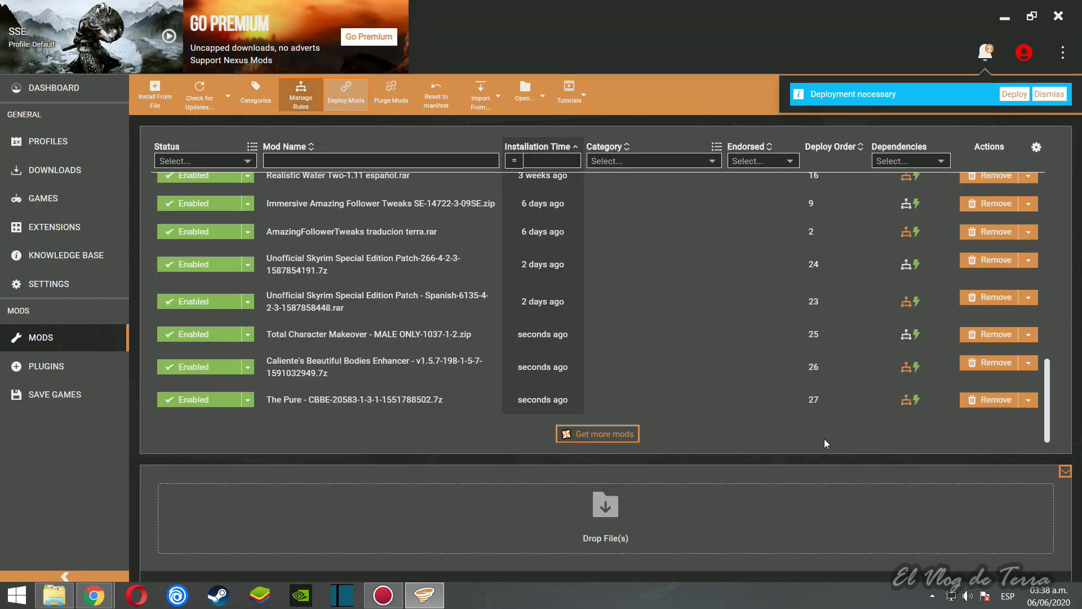
left_click(1014, 94)
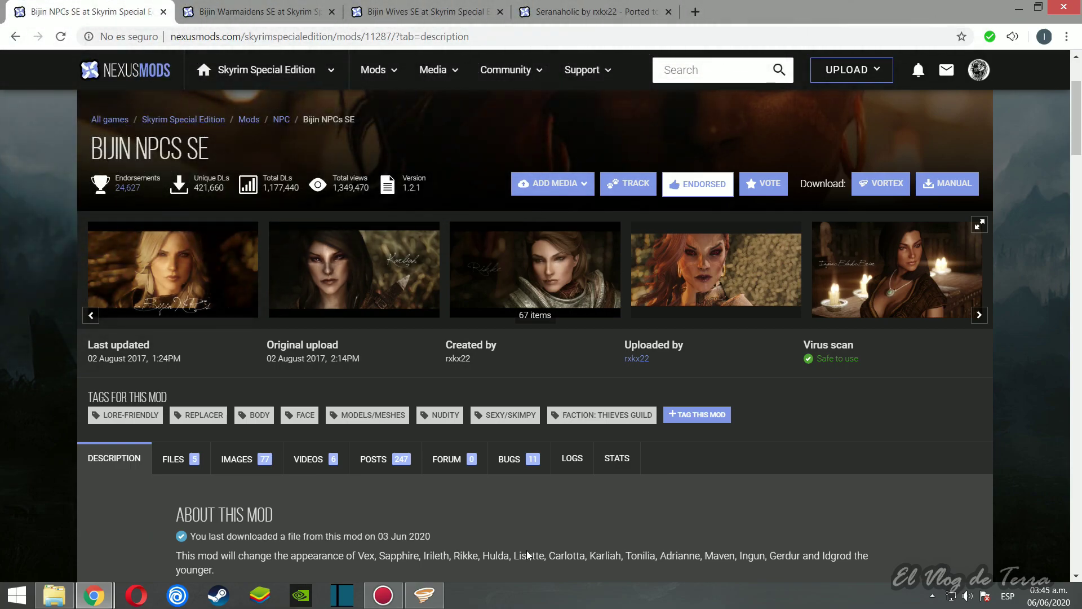
Step: In Chrome, look over the Nexus Mods pages of Bijin Warmaidens SE, Bijin Wives SE and Bijin NPCs SE
left_click(248, 8)
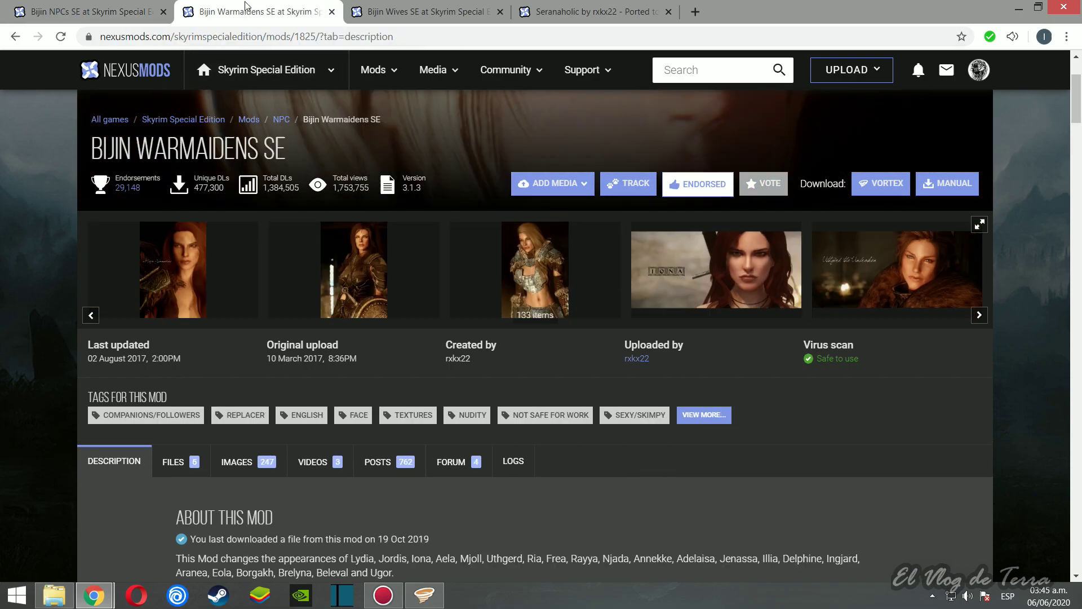
left_click(429, 6)
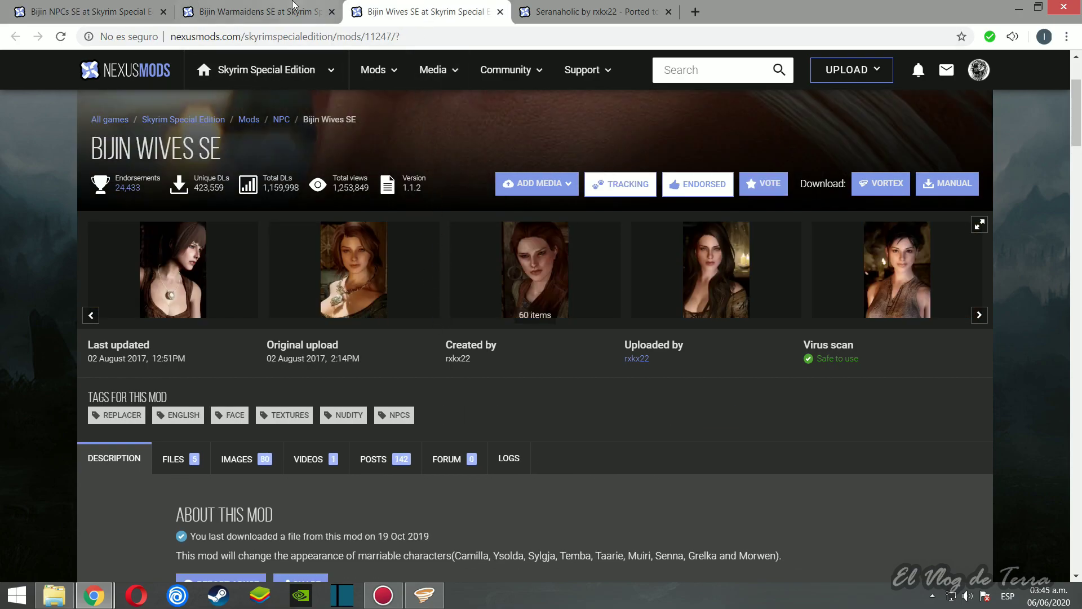
left_click(261, 6)
left_click(111, 6)
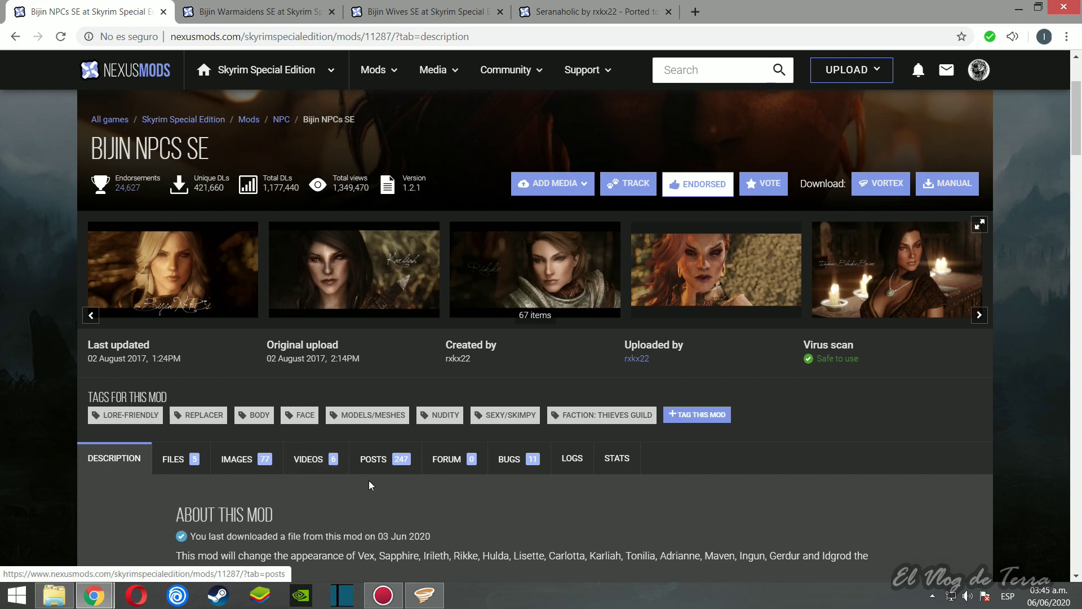
Step: Examine the available translations of Bijin NPCs SE, Bijin Warmaidens SE and Bijin Wives SE, including the Spanish ones
scroll(370, 484, "down", 5)
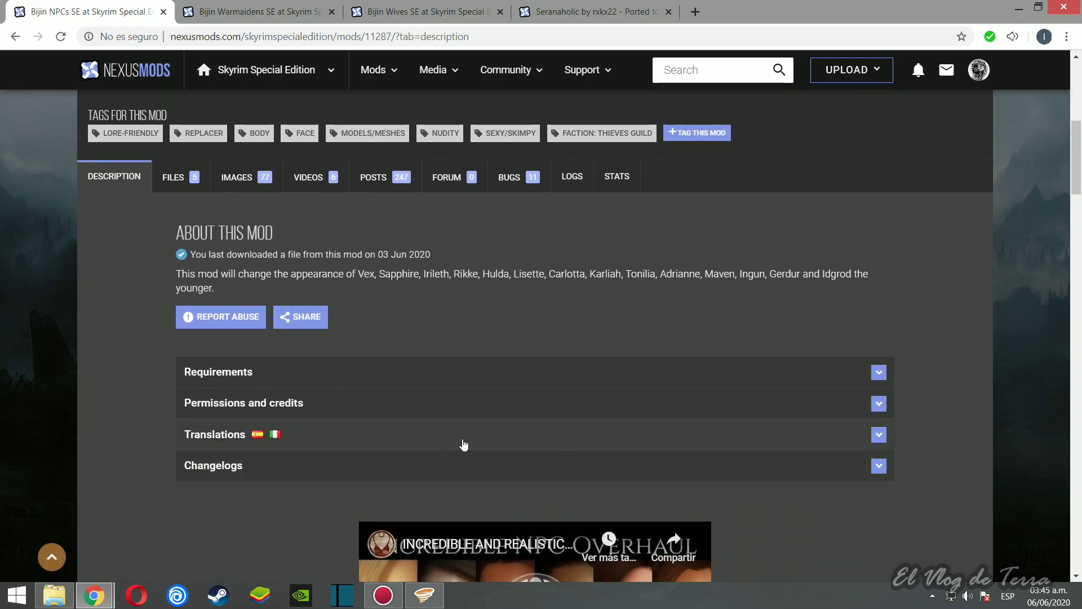
left_click(852, 433)
scroll(488, 463, "down", 4)
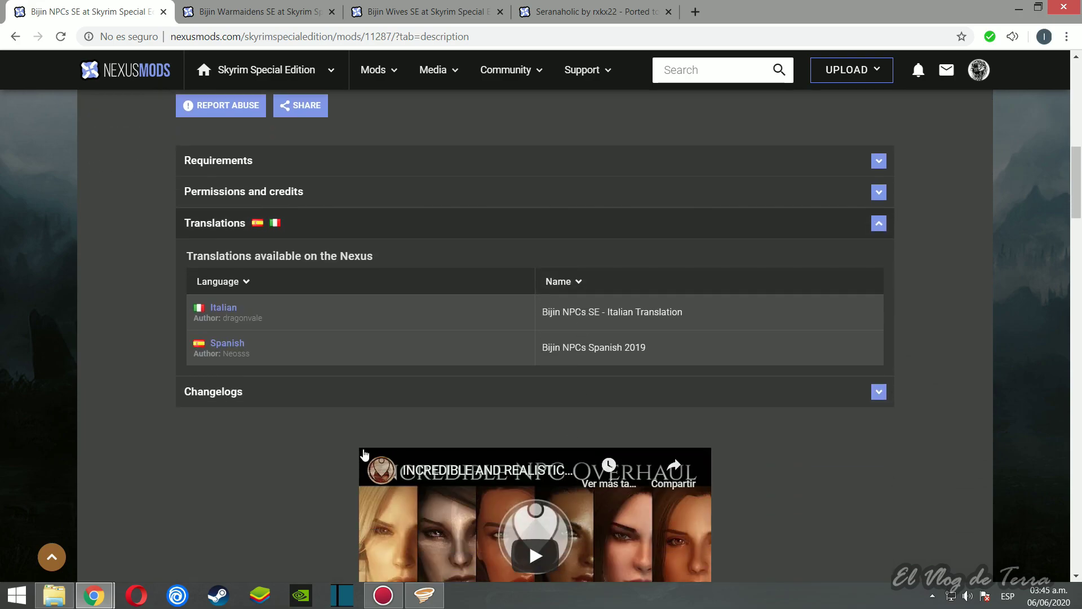
scroll(317, 453, "up", 1)
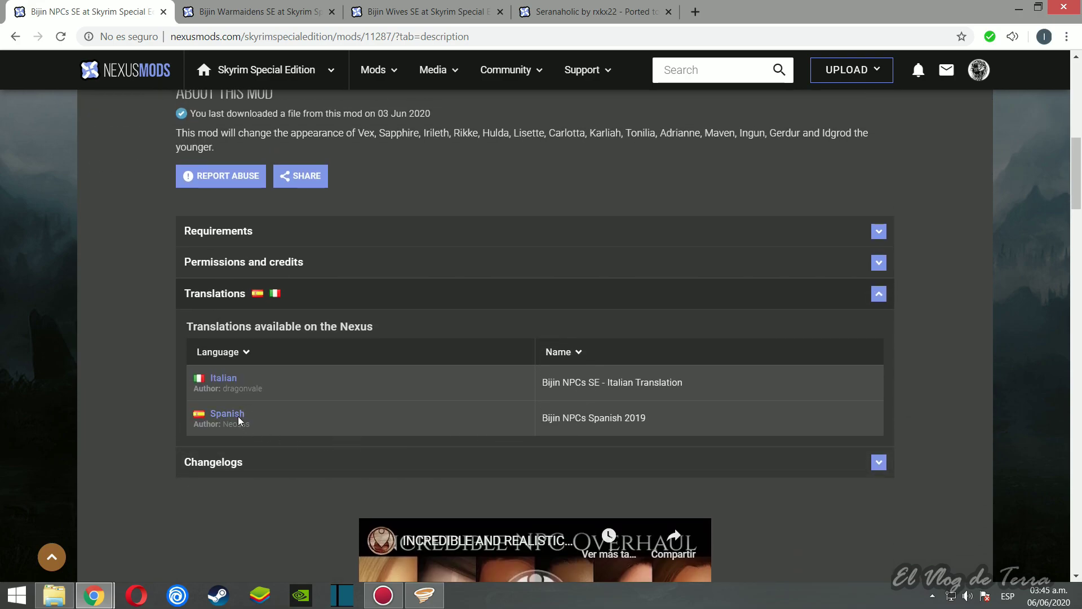
left_click(259, 11)
scroll(333, 418, "down", 5)
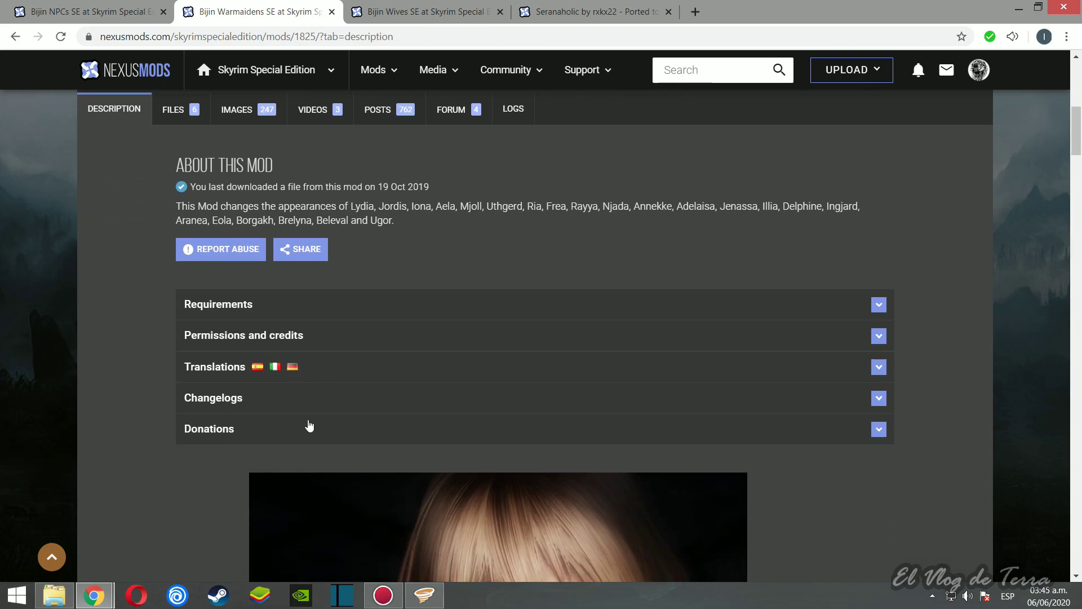
left_click(285, 370)
scroll(285, 369, "down", 2)
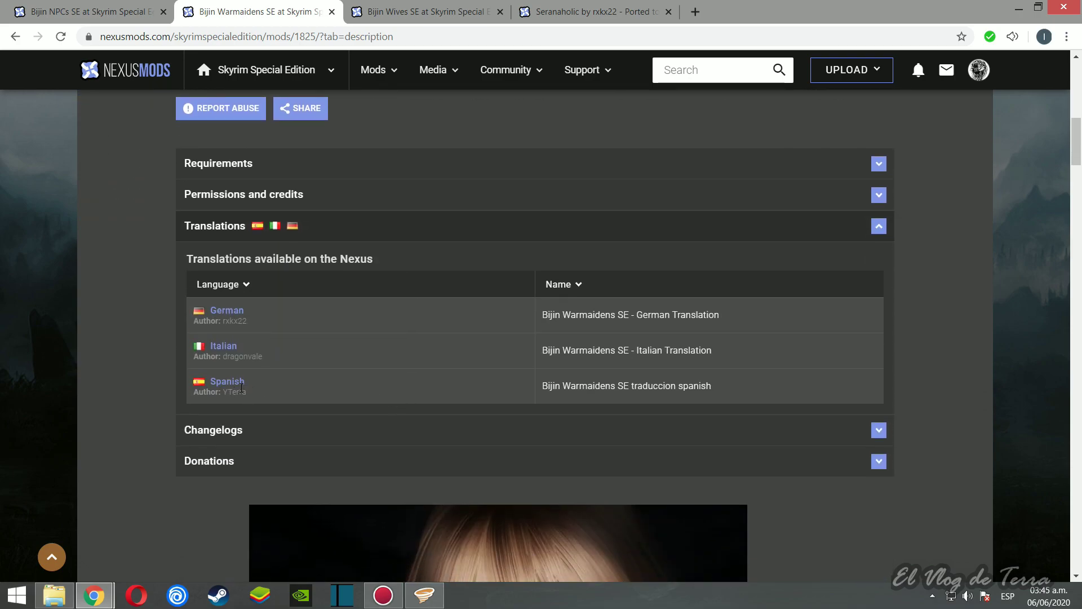
key("ctrl+Tab")
scroll(270, 472, "down", 5)
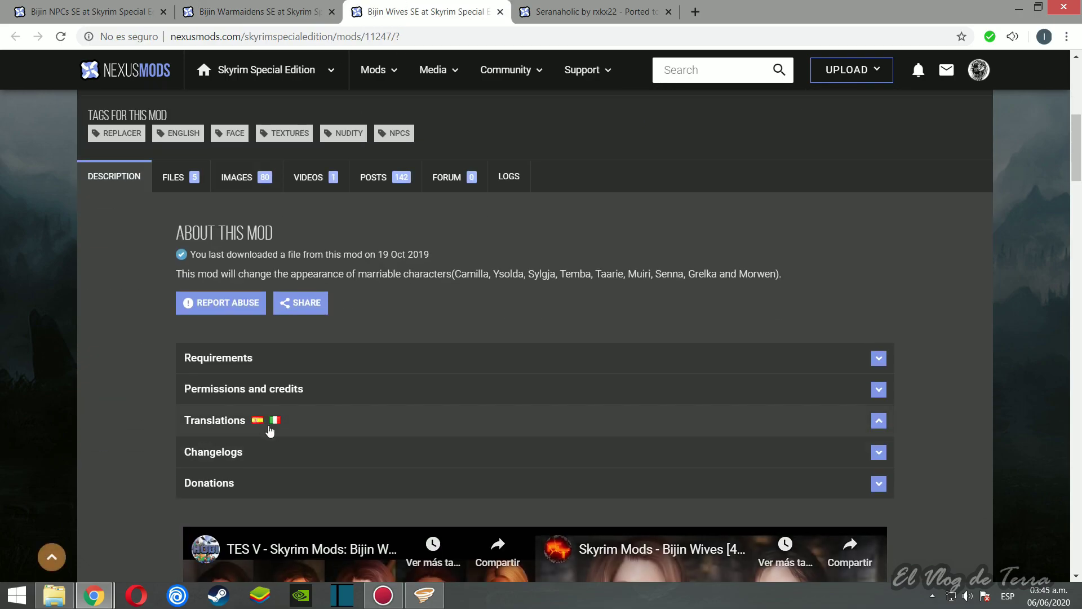
left_click(262, 427)
scroll(262, 427, "down", 2)
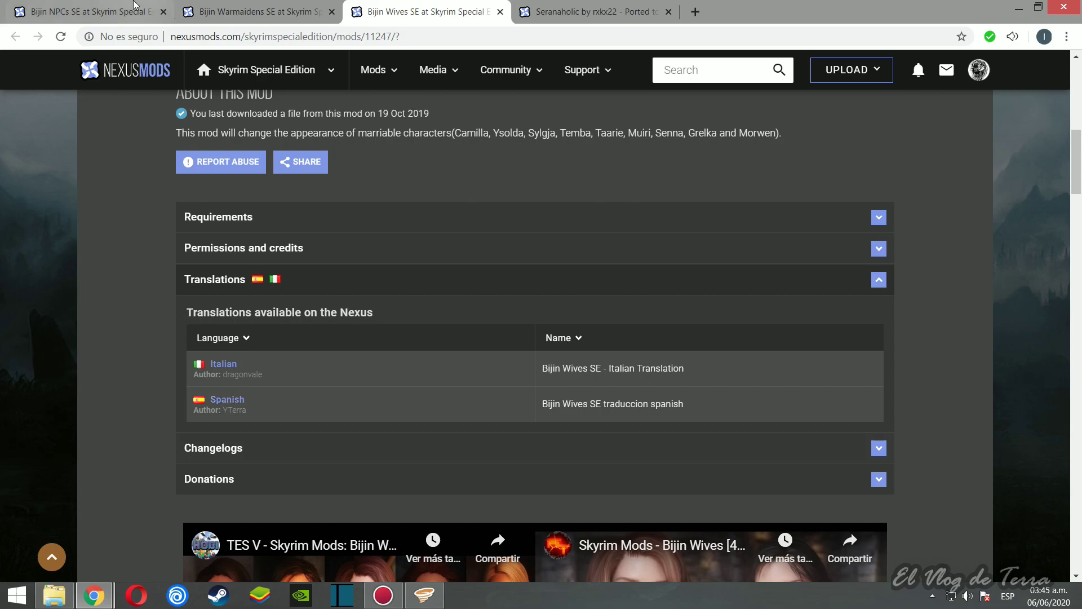
Step: Open the files list of Bijin NPCs SE and find the main file Bijin NPCs SE 1.2.1
left_click(134, 4)
scroll(202, 135, "up", 6)
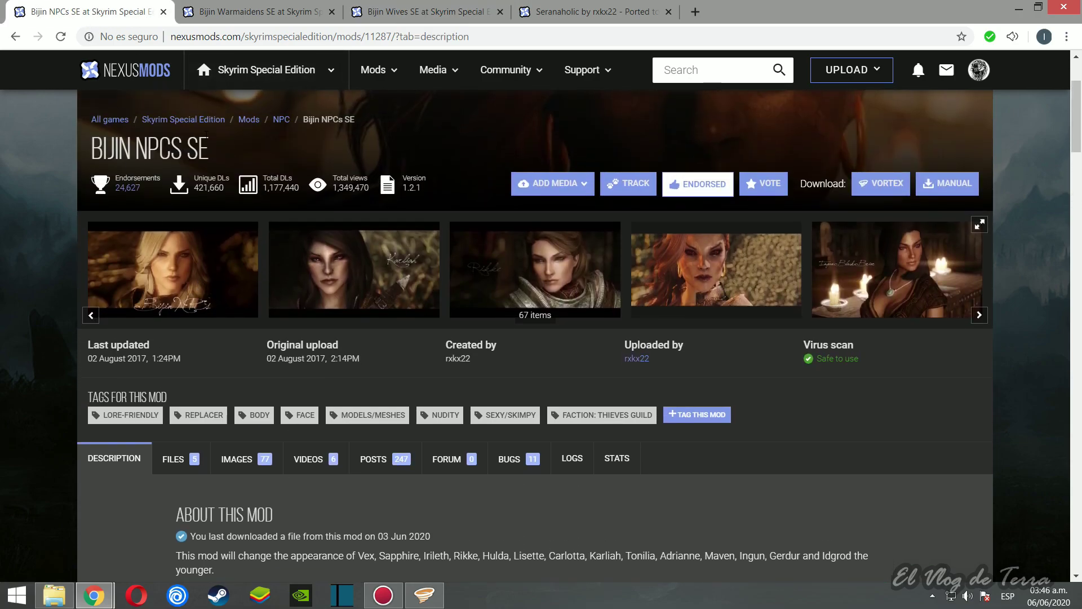
scroll(261, 402, "down", 3)
left_click(174, 326)
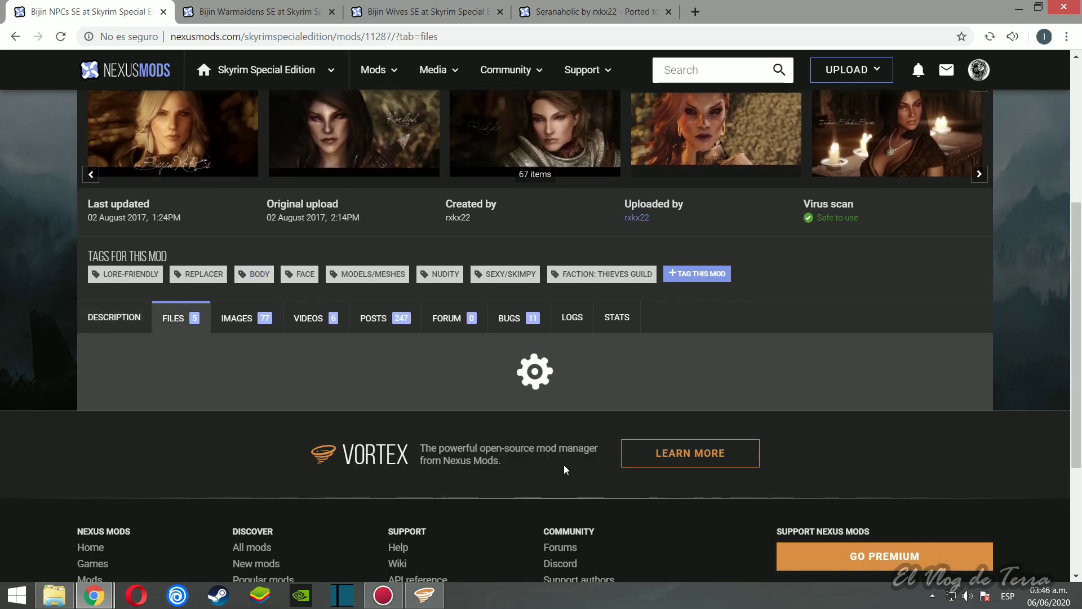
scroll(340, 447, "down", 1)
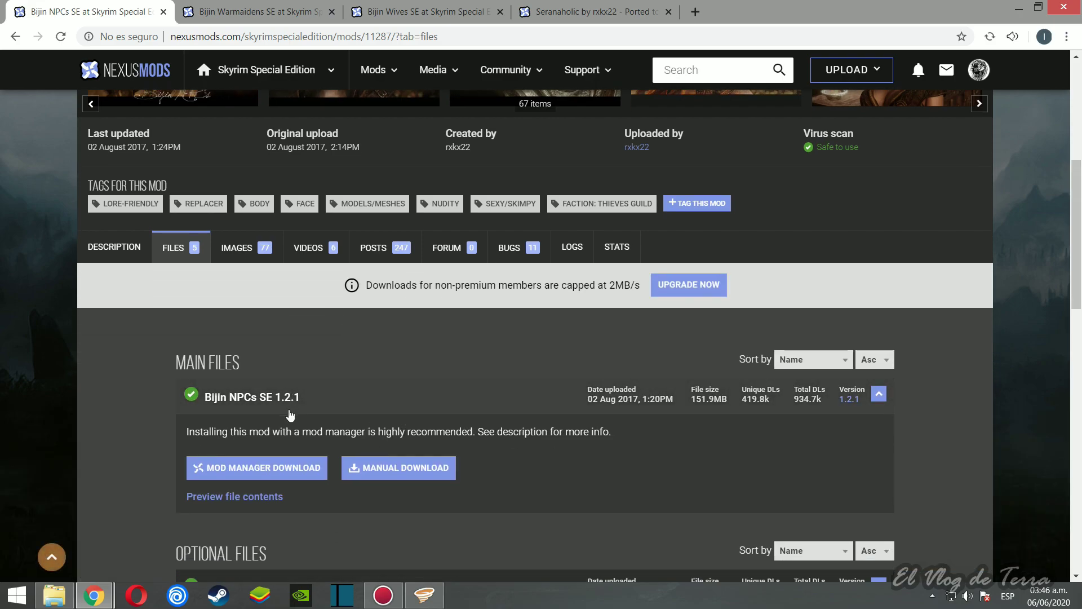
Step: Open the files list of Bijin Warmaidens SE and find the main file Bijin Warmaidens SE v3.1.3
scroll(523, 457, "down", 1)
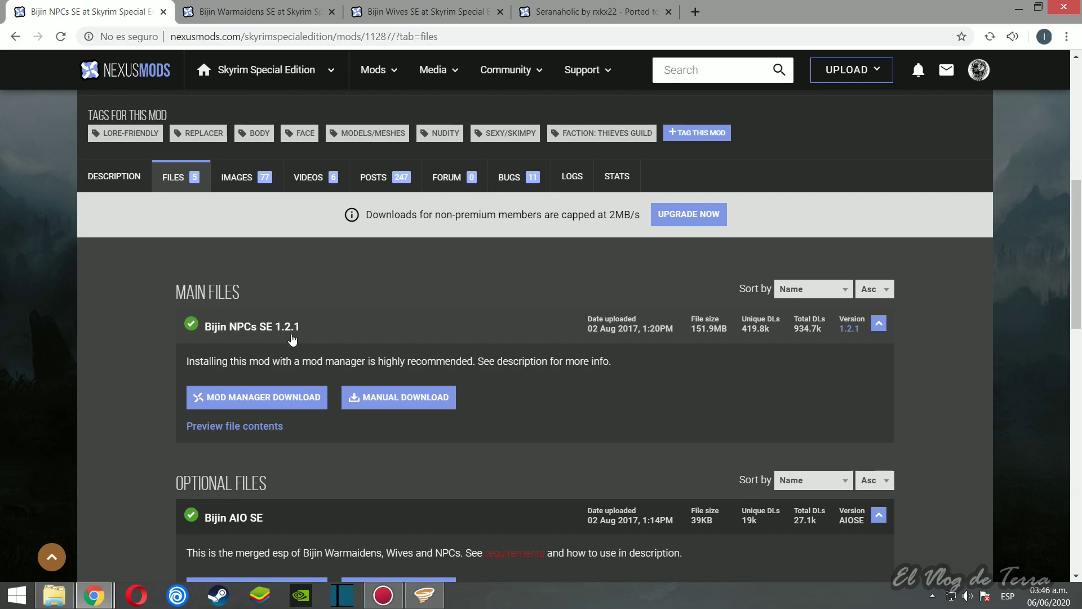
left_click(226, 9)
scroll(434, 387, "up", 7)
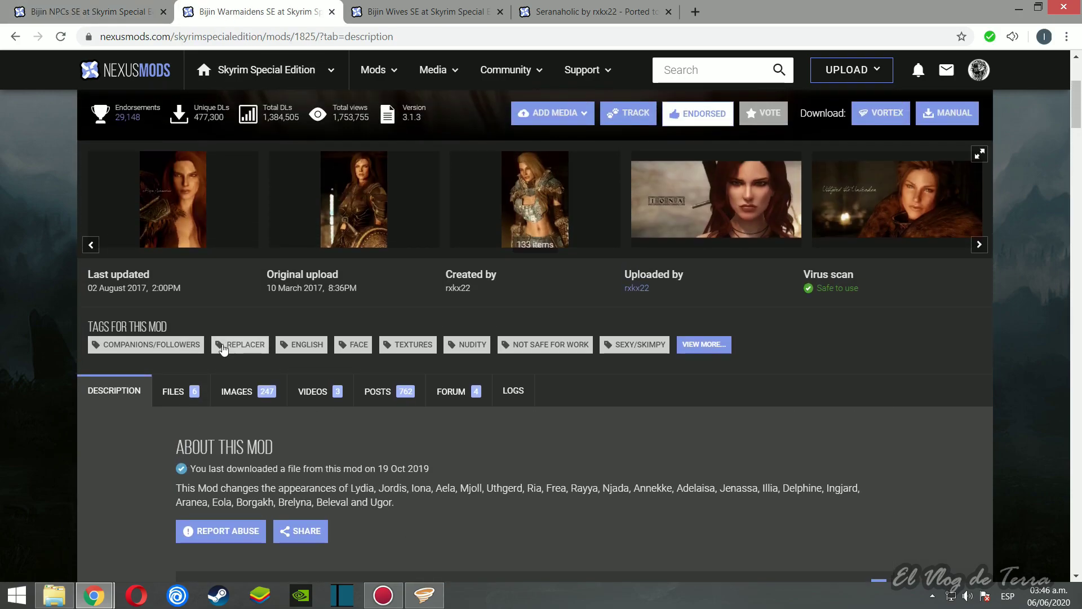
scroll(224, 349, "up", 2)
scroll(197, 338, "down", 3)
left_click(175, 319)
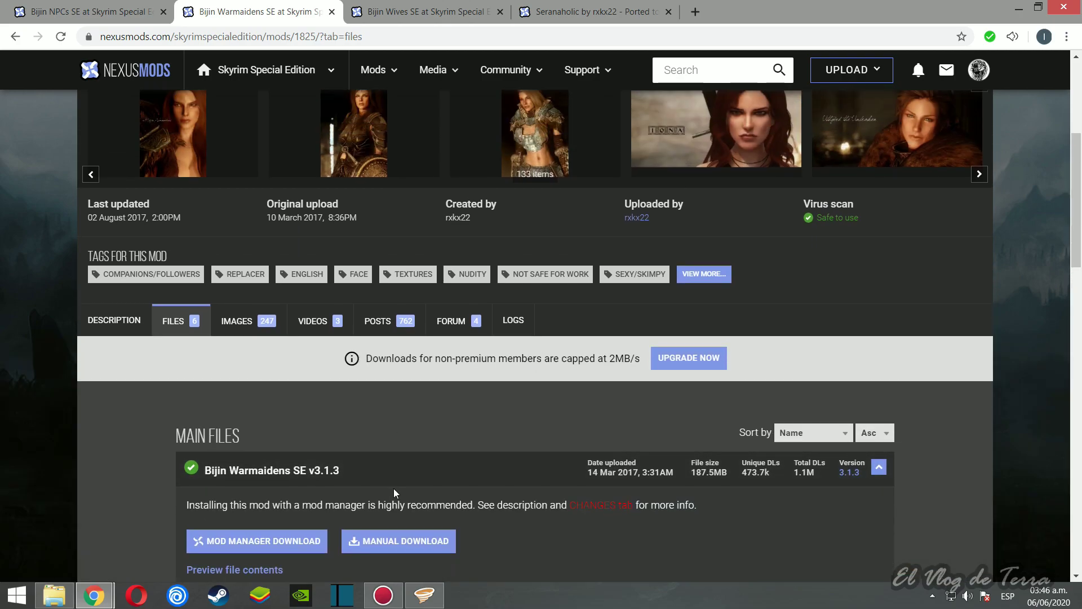
scroll(393, 488, "down", 1)
Step: Open the files list of Bijin Wives SE and find the main file Bijin Wives SE 1.1.2
left_click(406, 11)
scroll(608, 532, "up", 8)
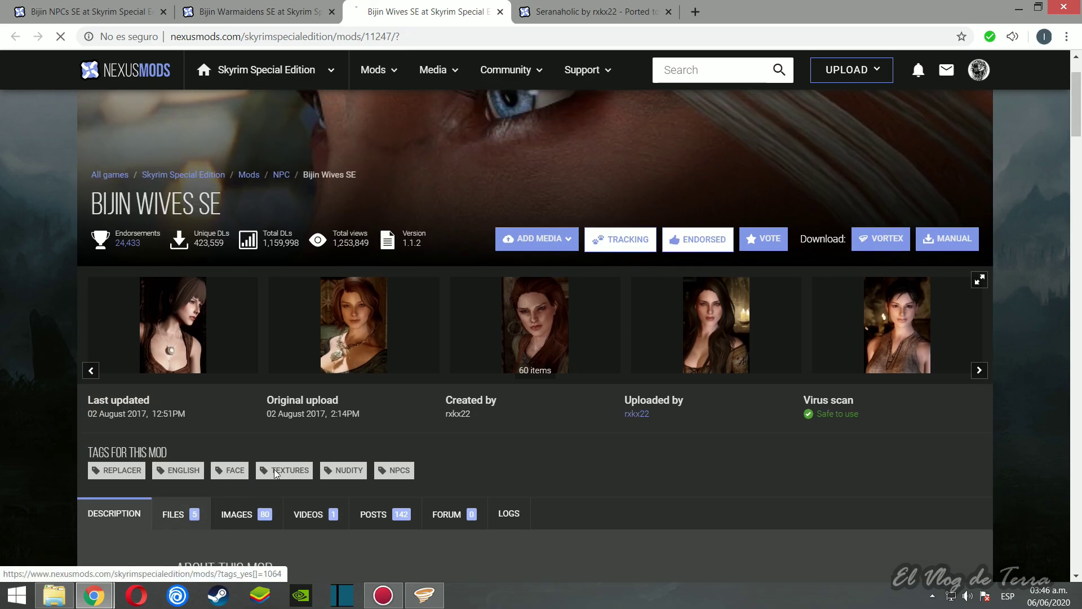
left_click(202, 465)
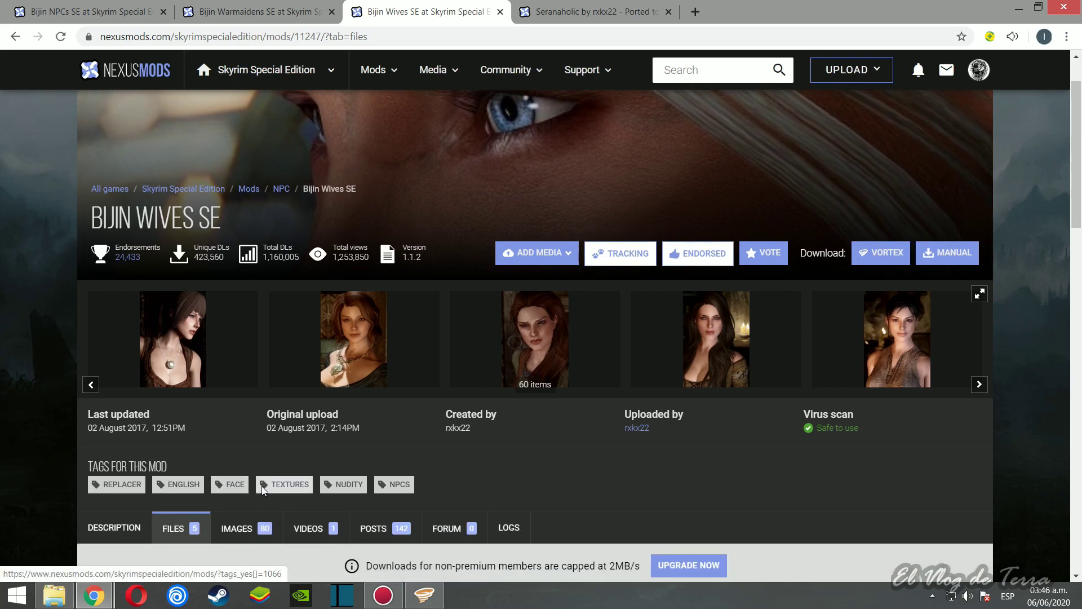
scroll(345, 447, "down", 6)
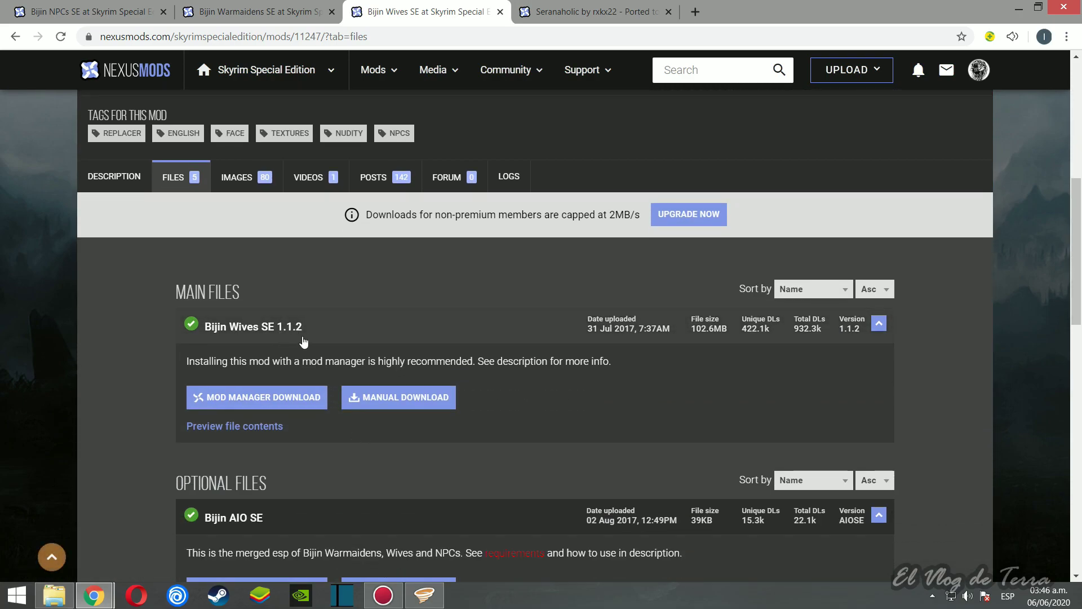
scroll(380, 393, "up", 1)
scroll(379, 394, "up", 4)
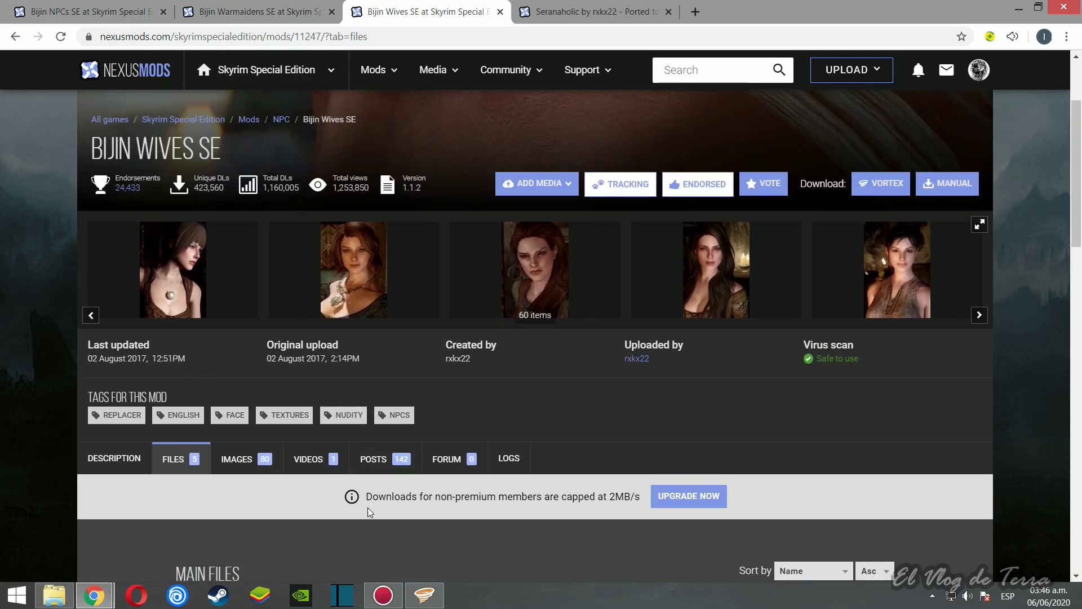
Step: Open the files list of the Seranaholic port and examine the main files Seranaholic SSE v1.8.2 and Valerica SSE v1.7.2
left_click(564, 9)
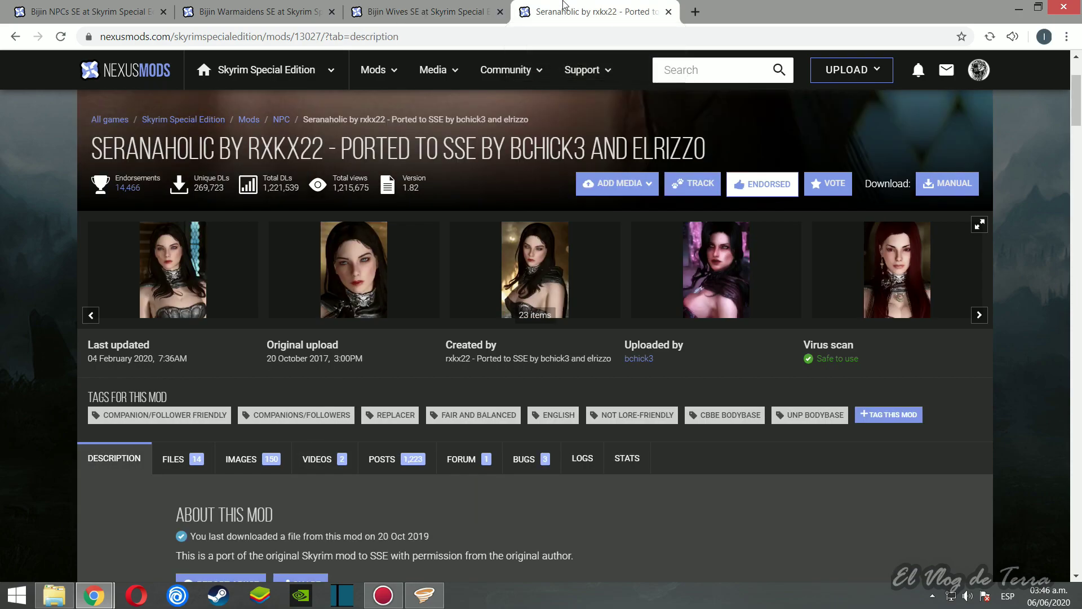
scroll(461, 452, "down", 2)
scroll(425, 453, "down", 1)
scroll(212, 360, "up", 1)
left_click(175, 318)
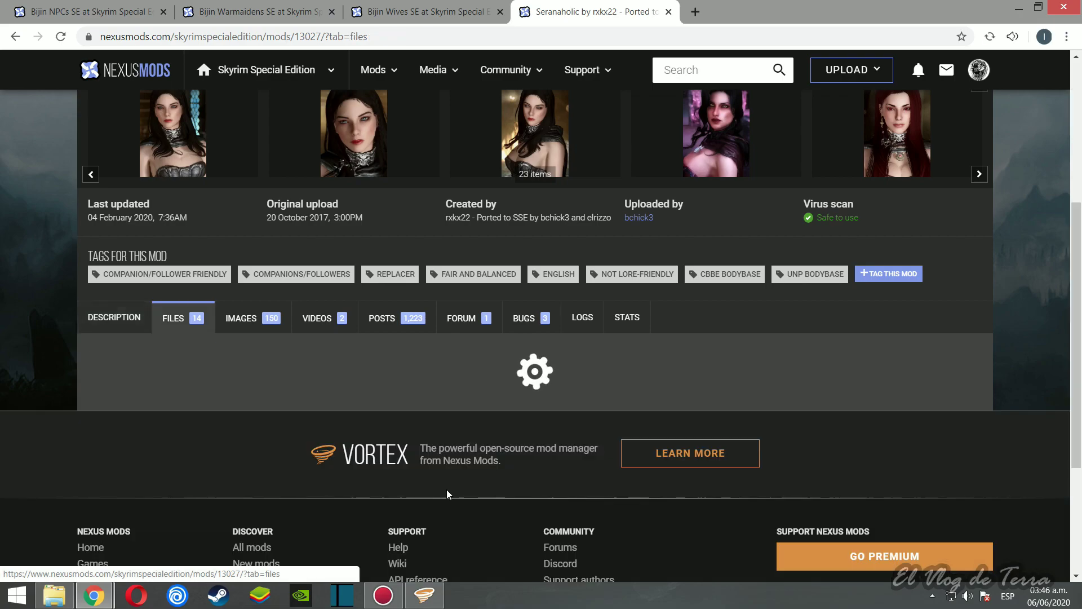
scroll(468, 485, "down", 3)
scroll(403, 449, "down", 15)
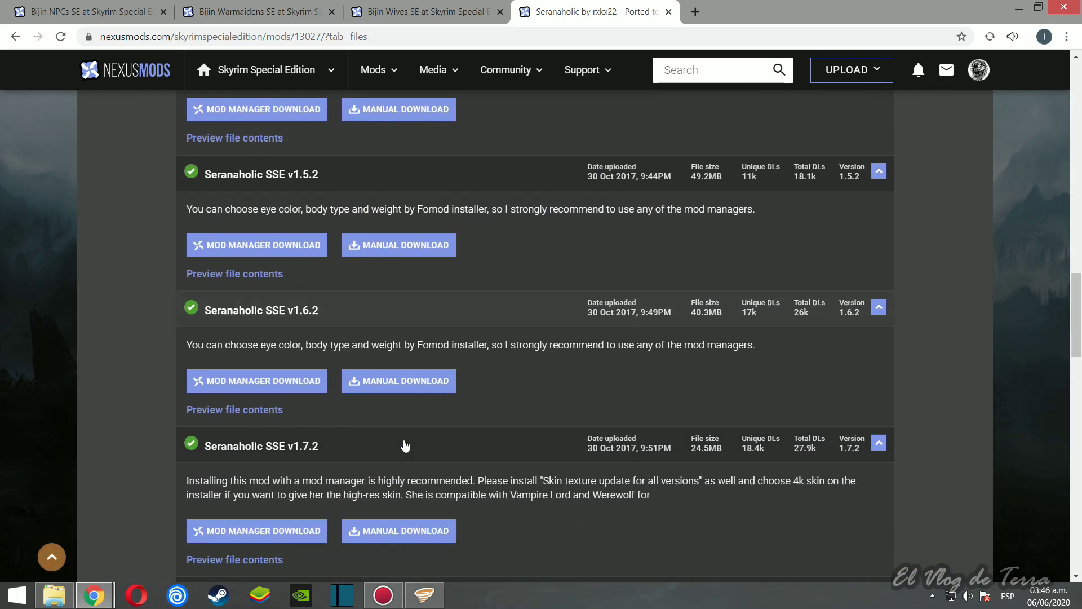
scroll(395, 447, "down", 3)
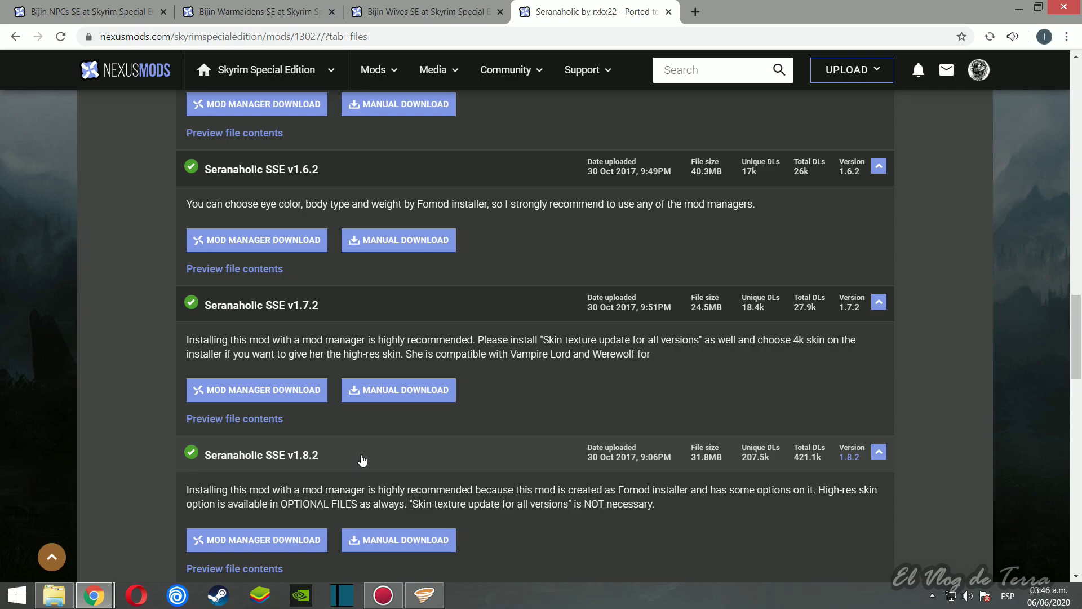
scroll(363, 461, "down", 3)
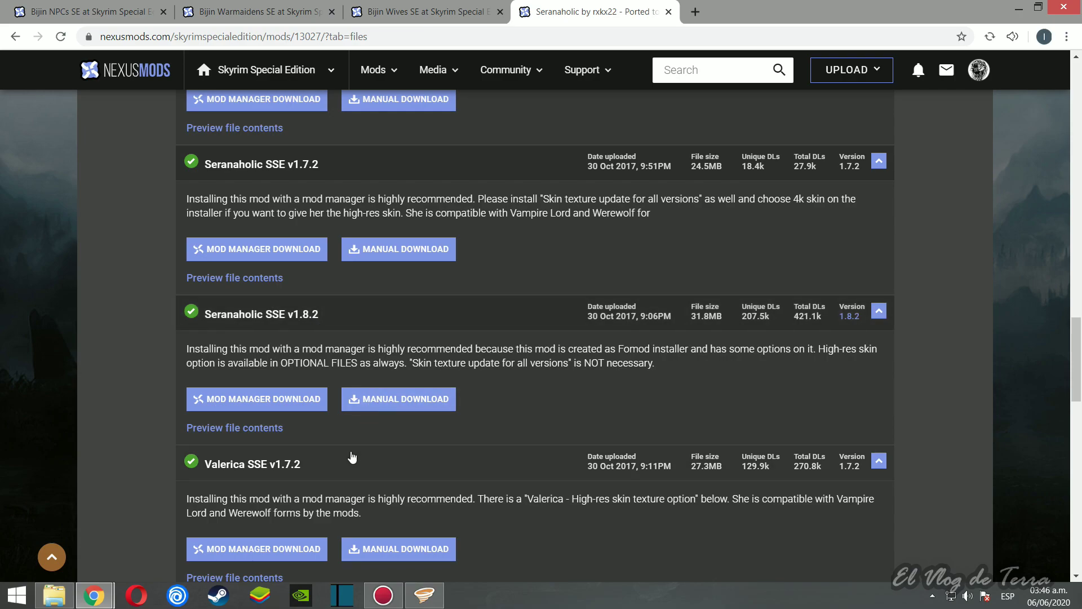
scroll(322, 372, "down", 3)
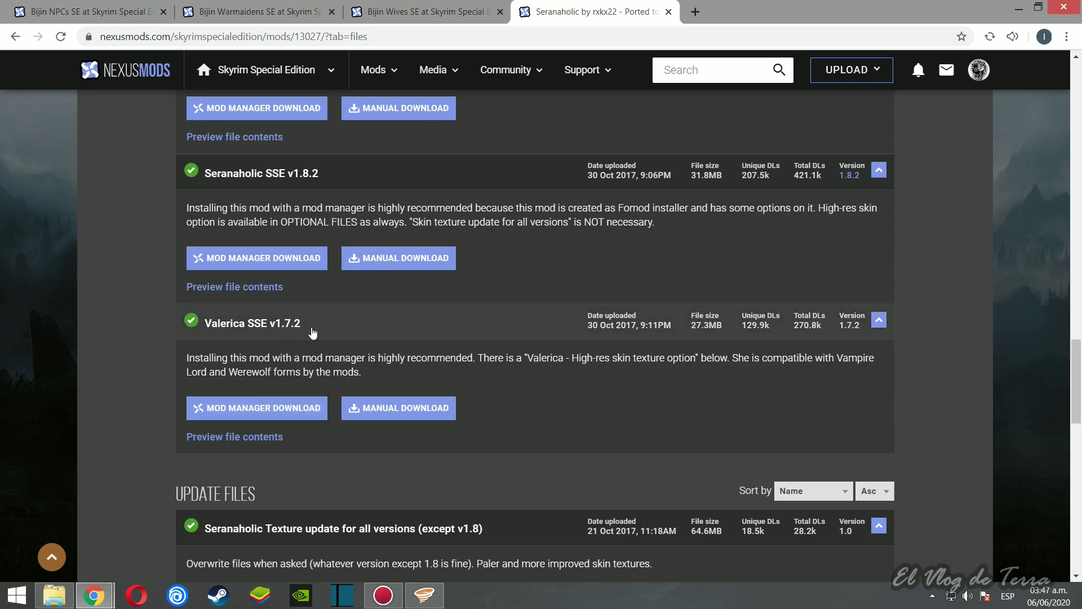
scroll(310, 338, "up", 3)
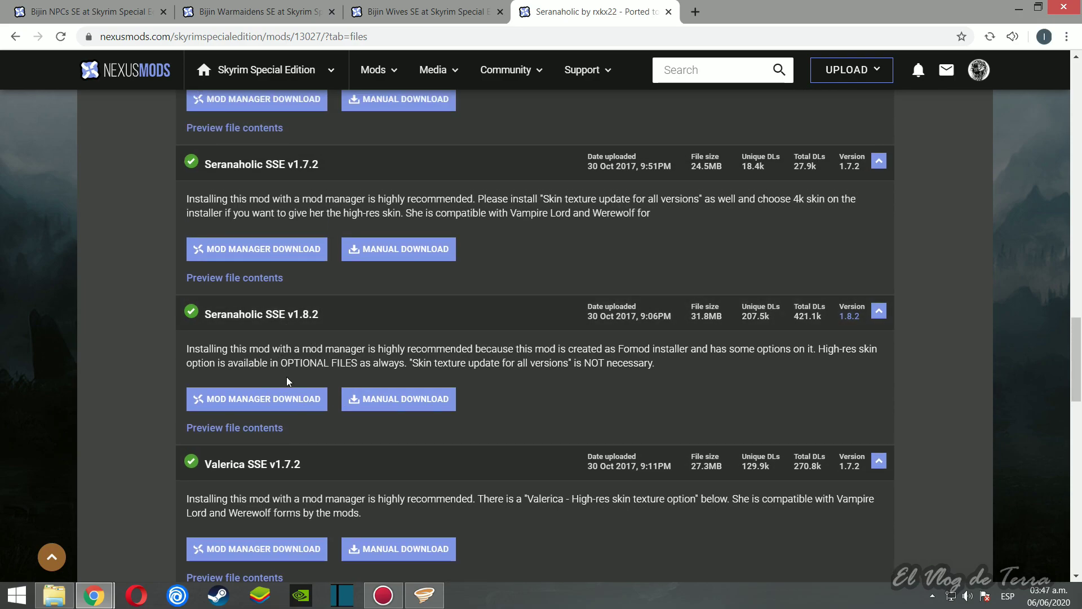
Step: Look over Seranaholic's update and optional files, including the Serana CBBE SE nude body meshes and the high-res skin textures
scroll(288, 381, "down", 8)
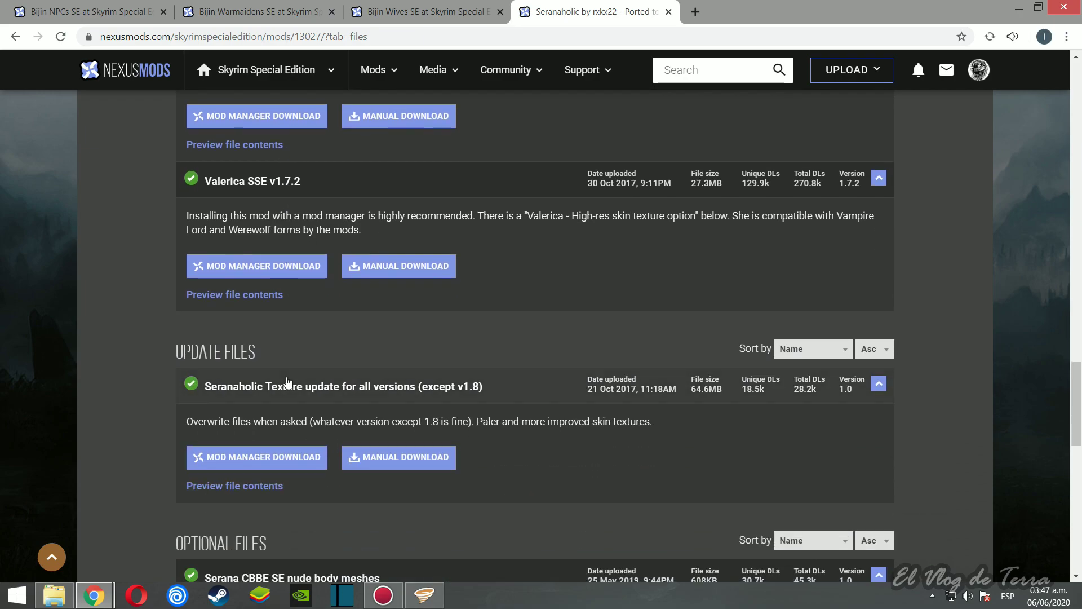
scroll(288, 383, "down", 2)
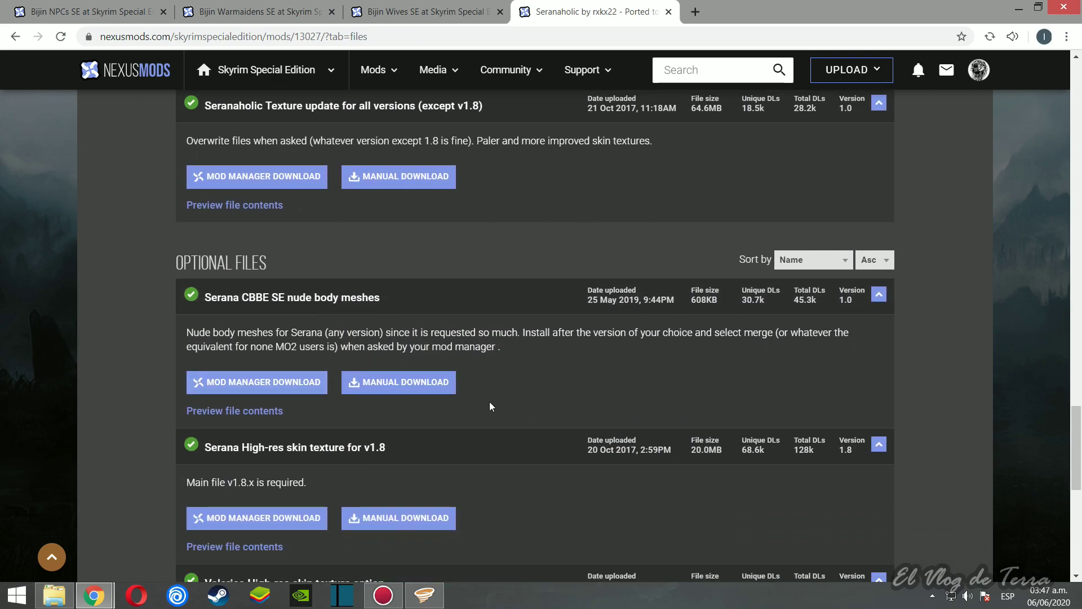
scroll(475, 399, "down", 1)
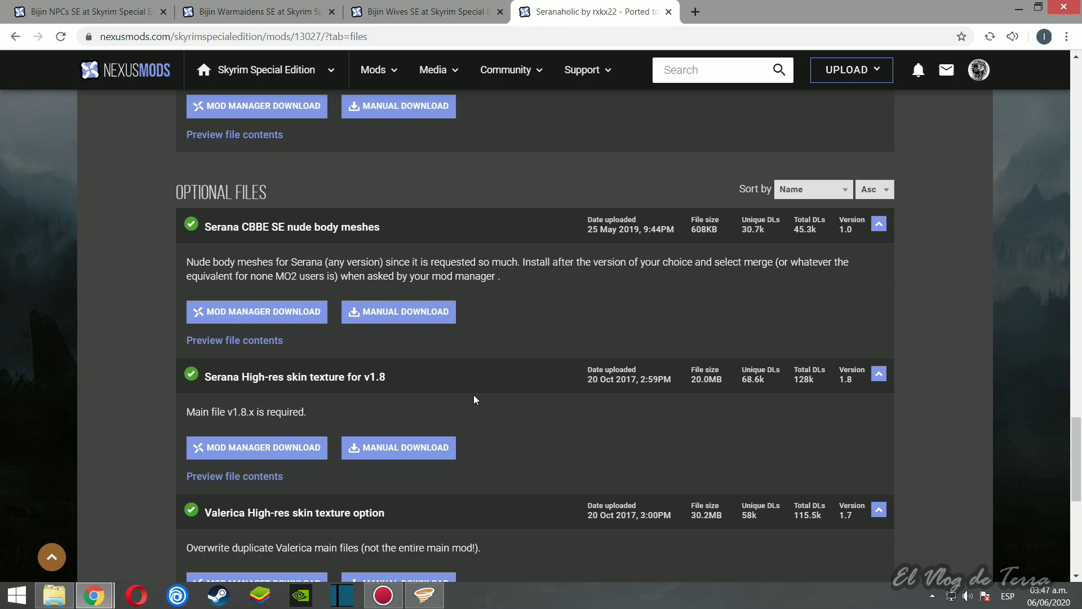
scroll(475, 400, "up", 1)
Step: In File Explorer, open the Seranaholic folder inside bijin nueva apariencia and check its mod archives
left_click(55, 595)
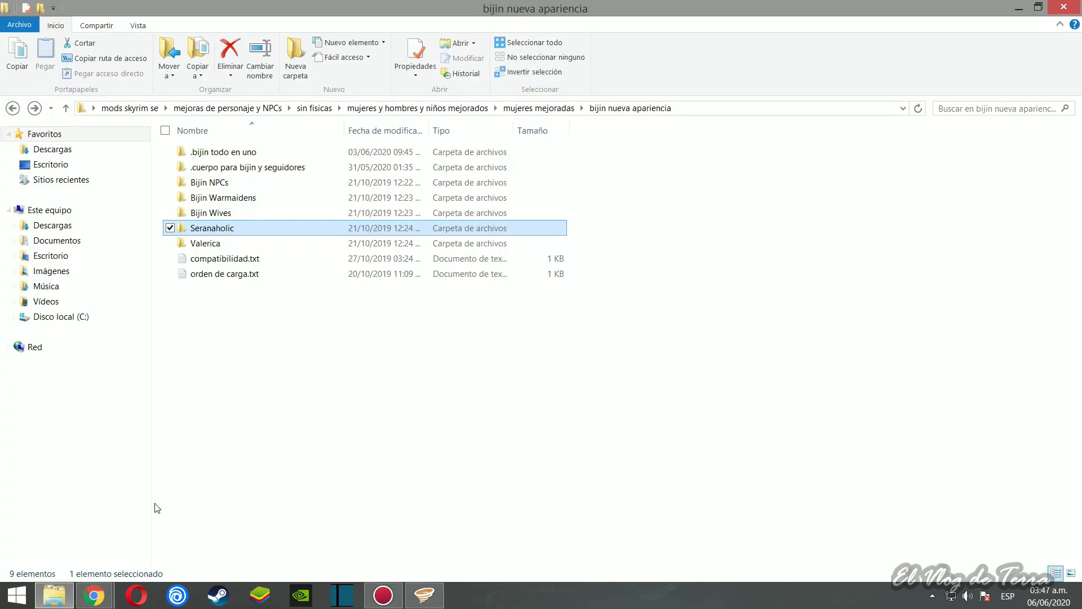
double_click(338, 228)
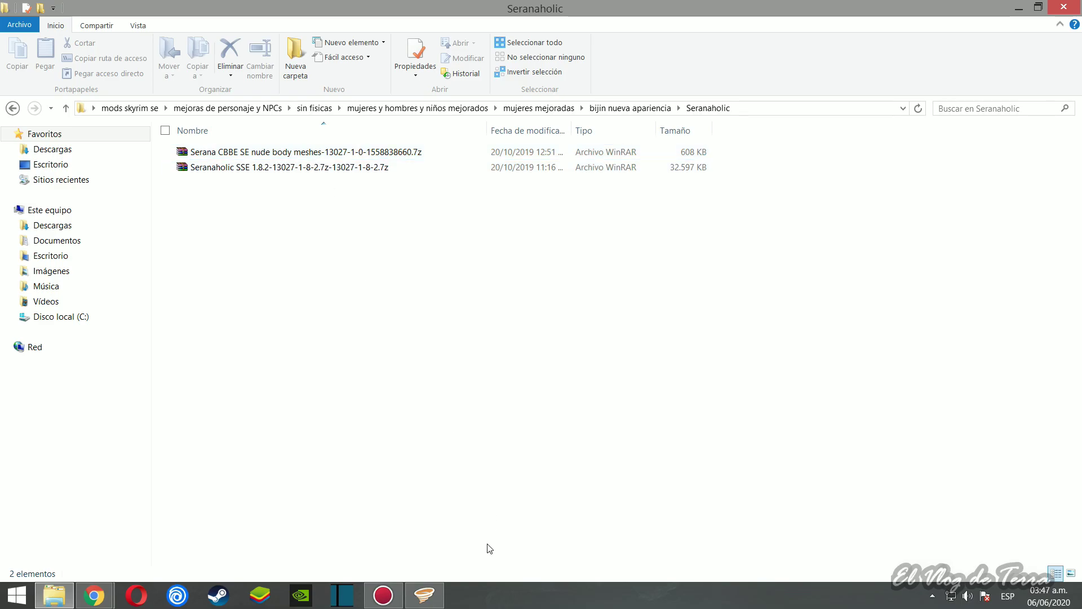
mouse_move(94, 595)
left_click(248, 519)
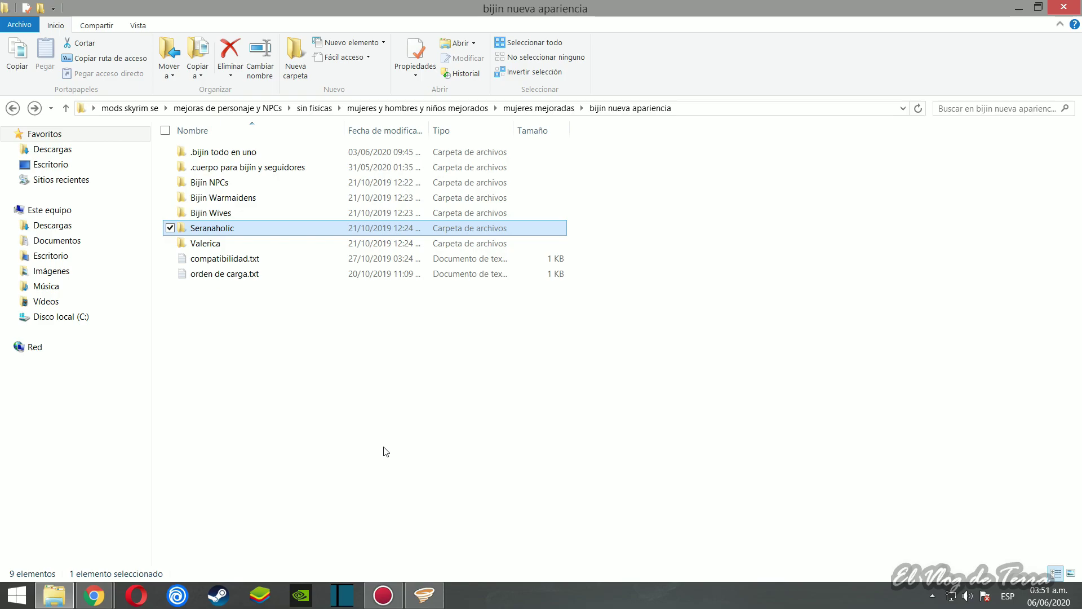
Step: Add the archive Bijin NPCs SE 1.2.1-11287-1-2-1.7z from the Bijin NPCs folder to the mods in Vortex
double_click(228, 184)
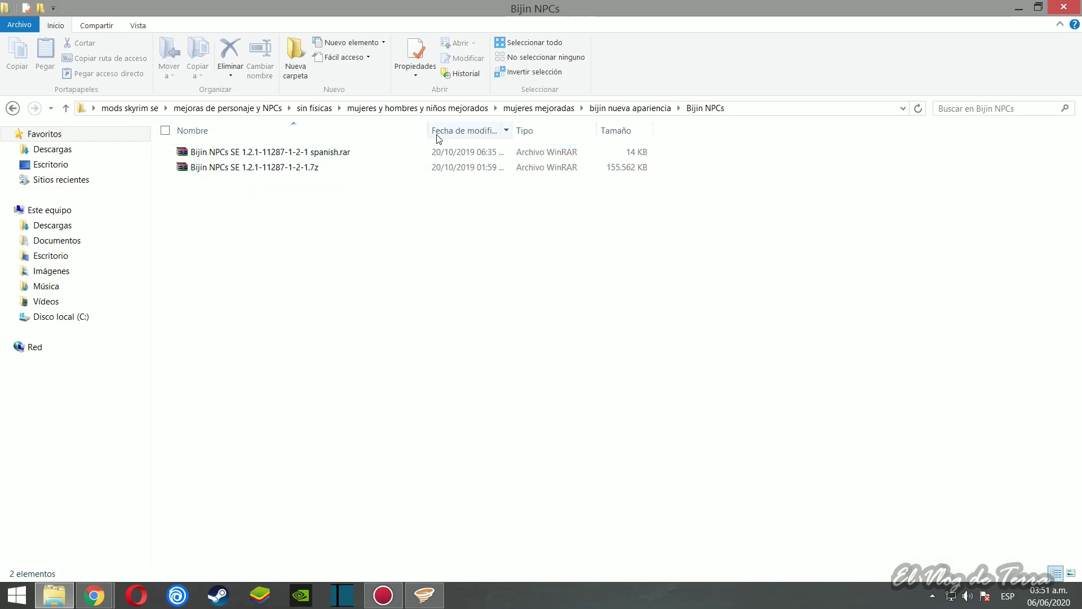
left_click_drag(427, 130, 482, 131)
left_click(309, 168)
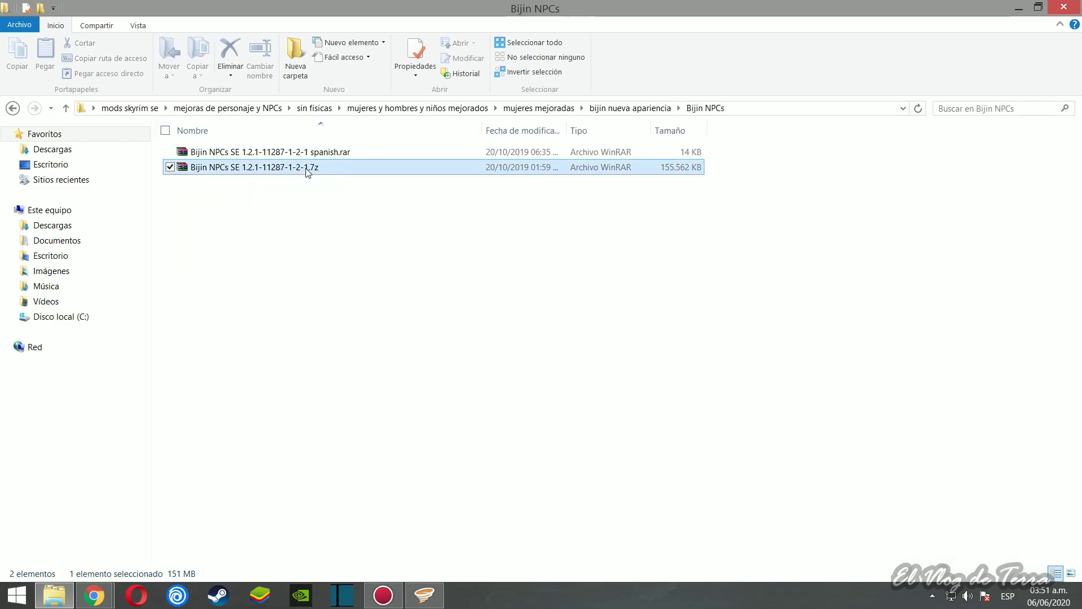
left_click_drag(257, 167, 552, 540)
scroll(338, 417, "down", 1)
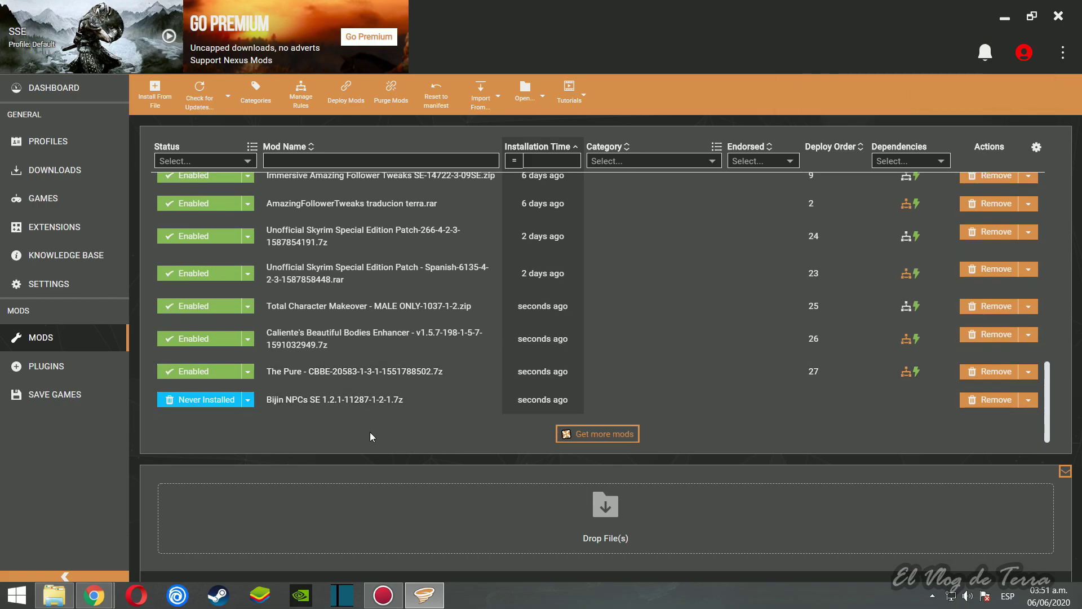
Step: Start installing Bijin NPCs SE 1.2.1 with the All in one option and the Hi babe hairstyle for Adrianne
left_click(223, 404)
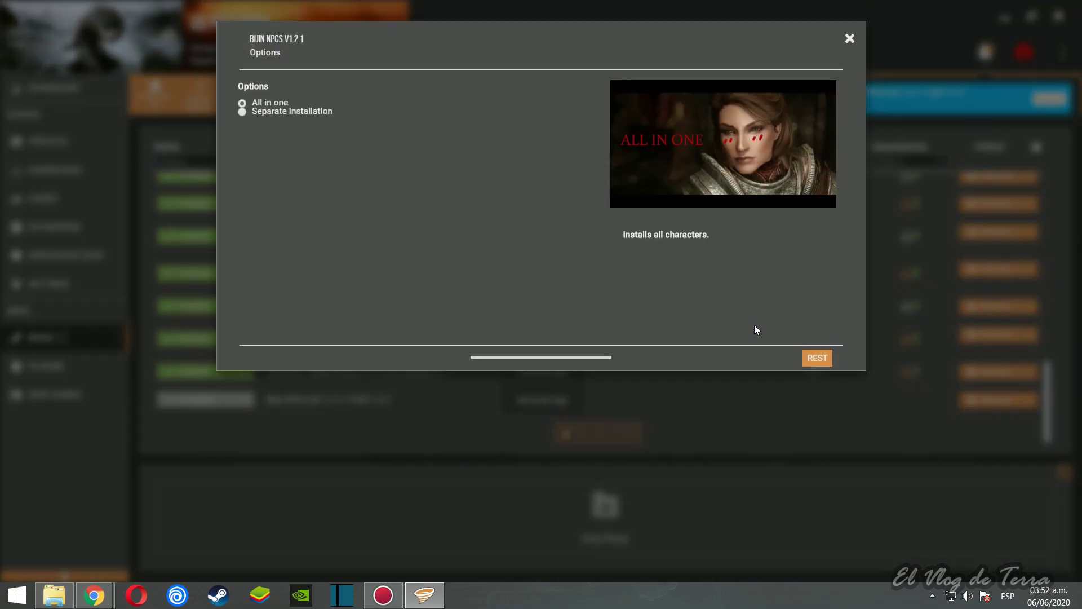
mouse_move(262, 116)
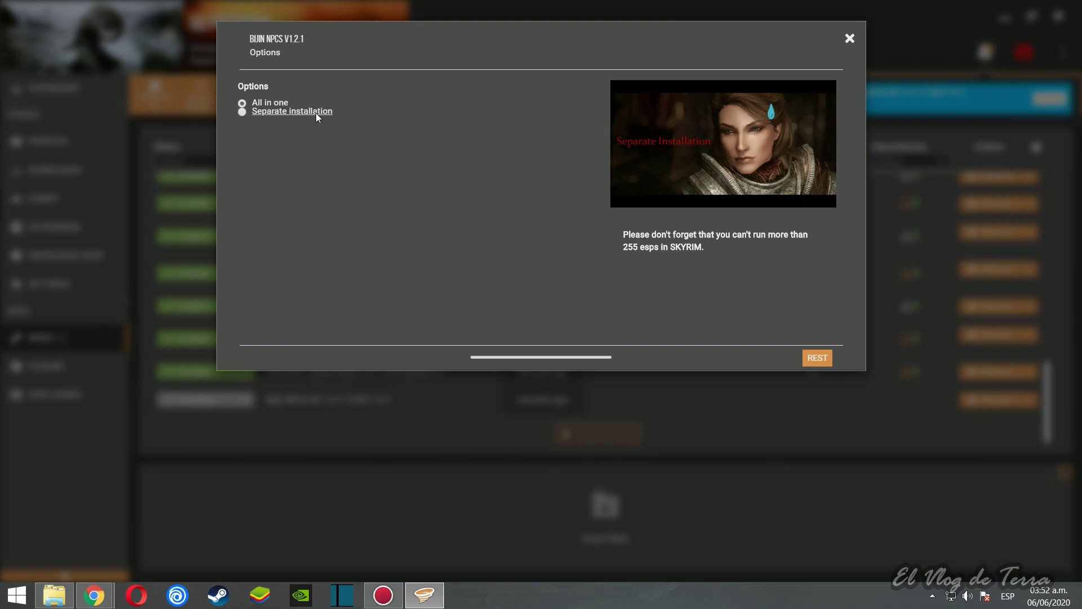
left_click(817, 359)
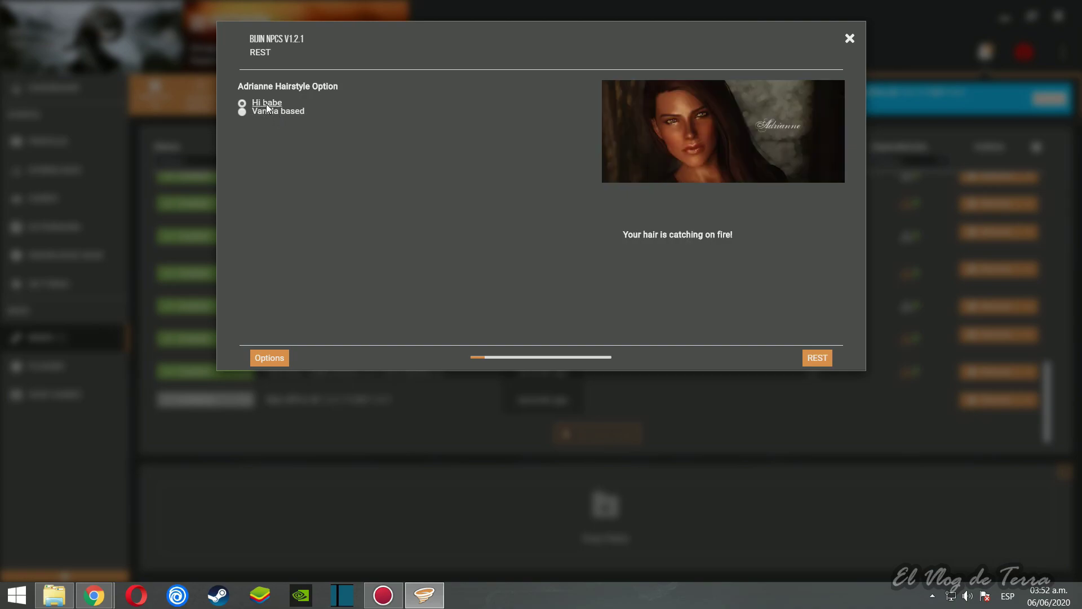
left_click(818, 358)
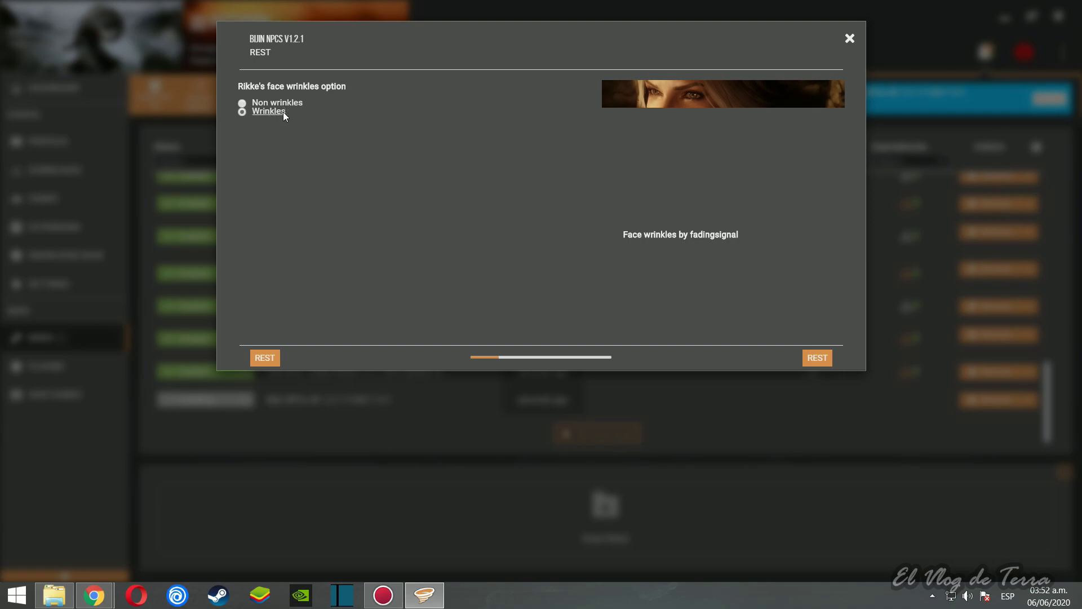
Step: Keep face wrinkles for Rikke, Hulda and Maven, choose CBBE Body as the body type and finish the Bijin NPCs installation
left_click(815, 358)
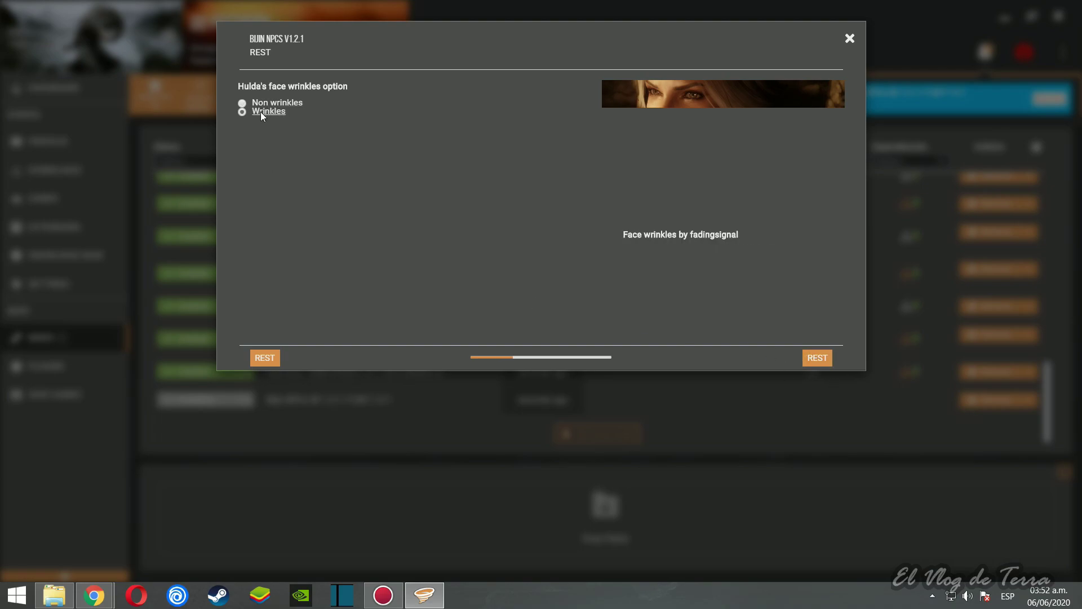
left_click(817, 358)
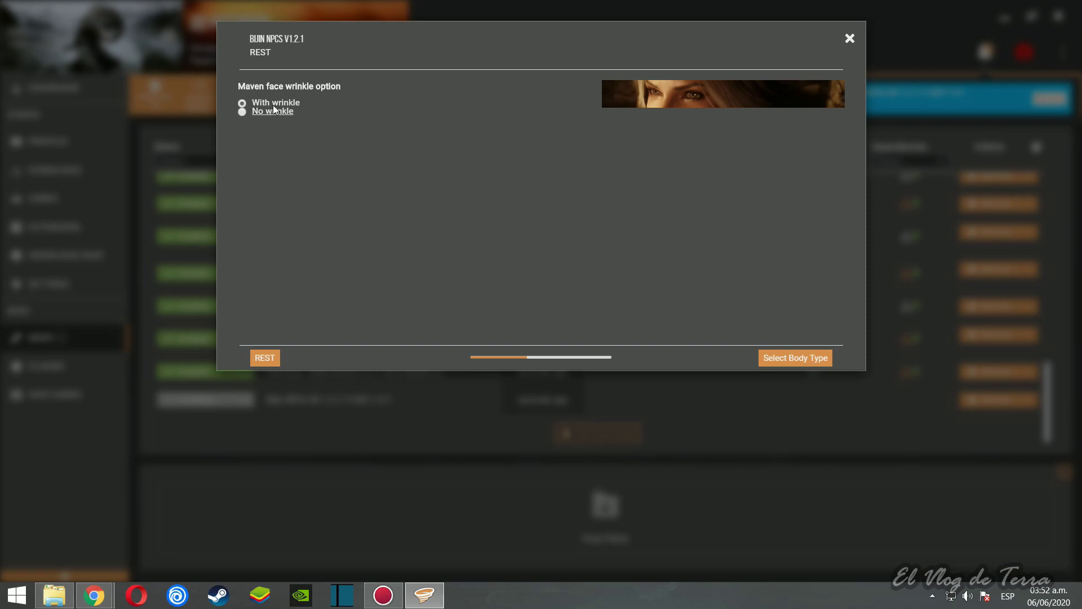
mouse_move(274, 105)
left_click(794, 358)
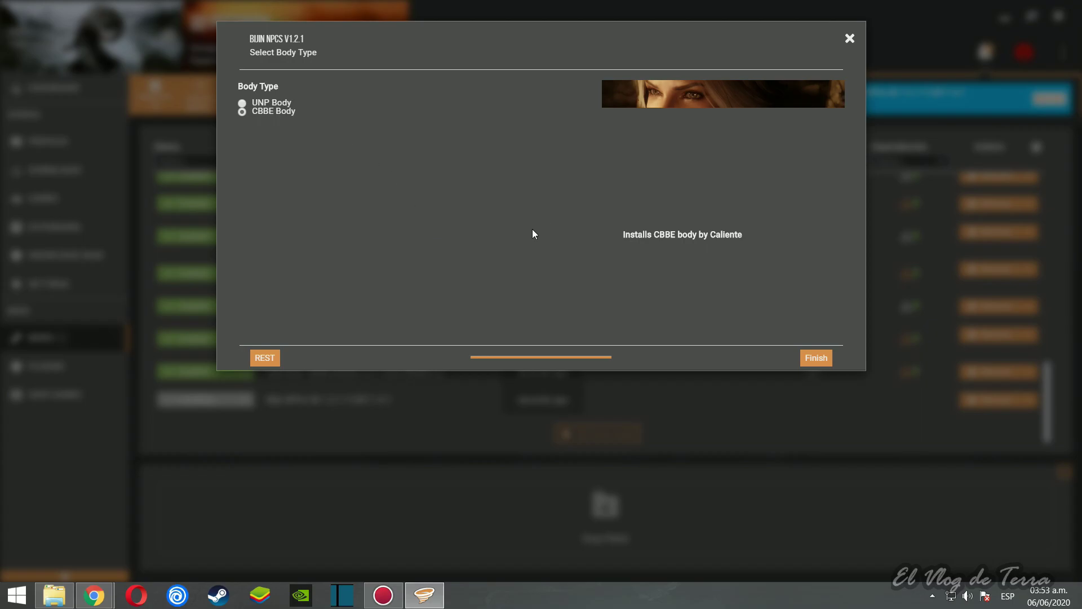
left_click(818, 360)
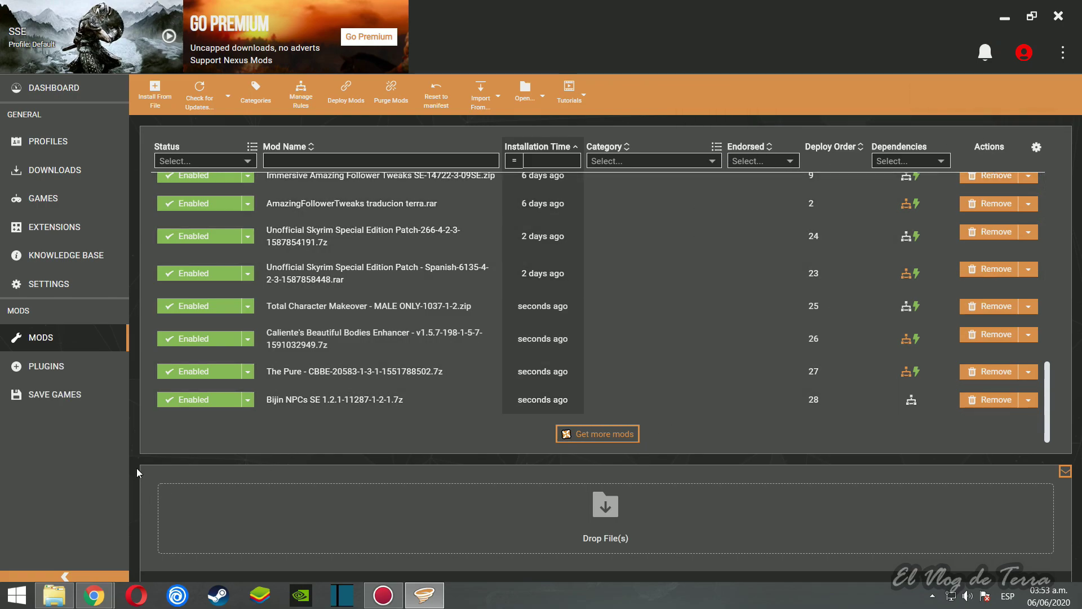
Step: Add the translation archive Bijin NPCs SE 1.2.1-11287-1-2-1 spanish.rar from File Explorer to Vortex and enable it
left_click(57, 595)
left_click(337, 153)
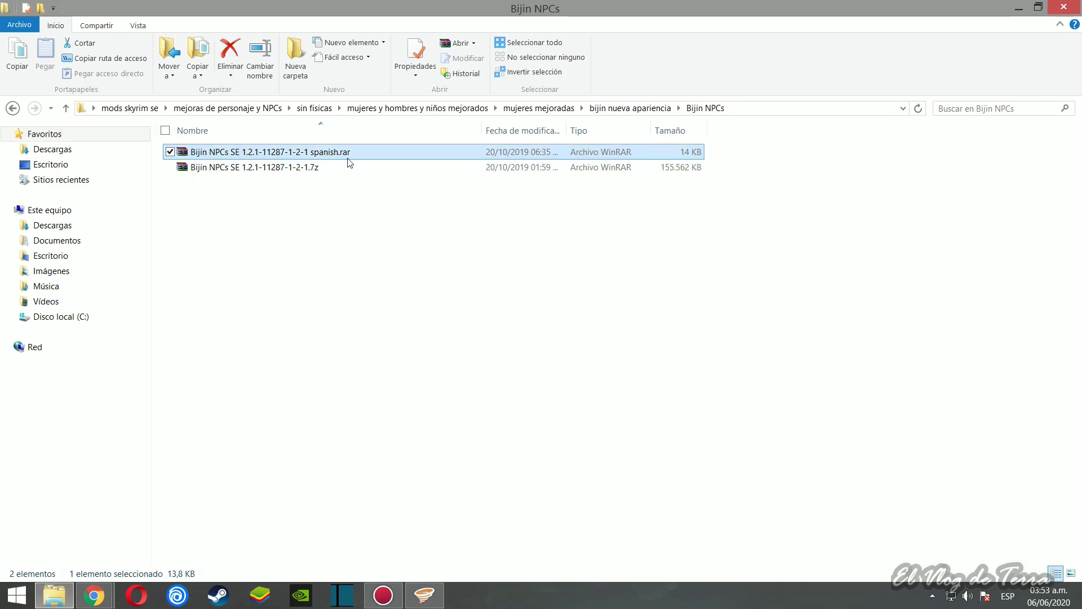
left_click_drag(353, 150, 592, 527)
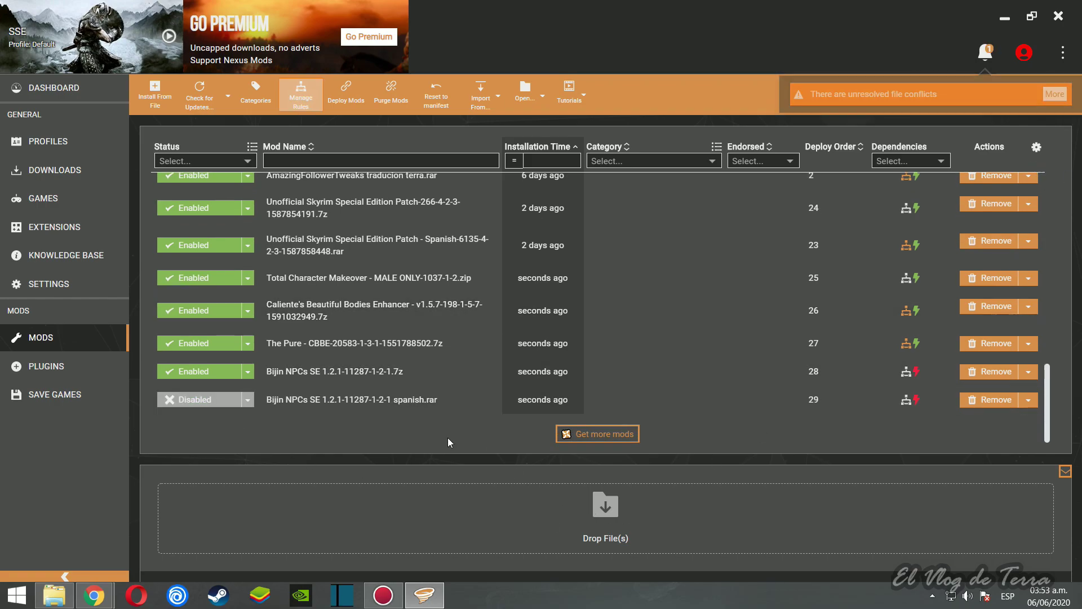
left_click(610, 402)
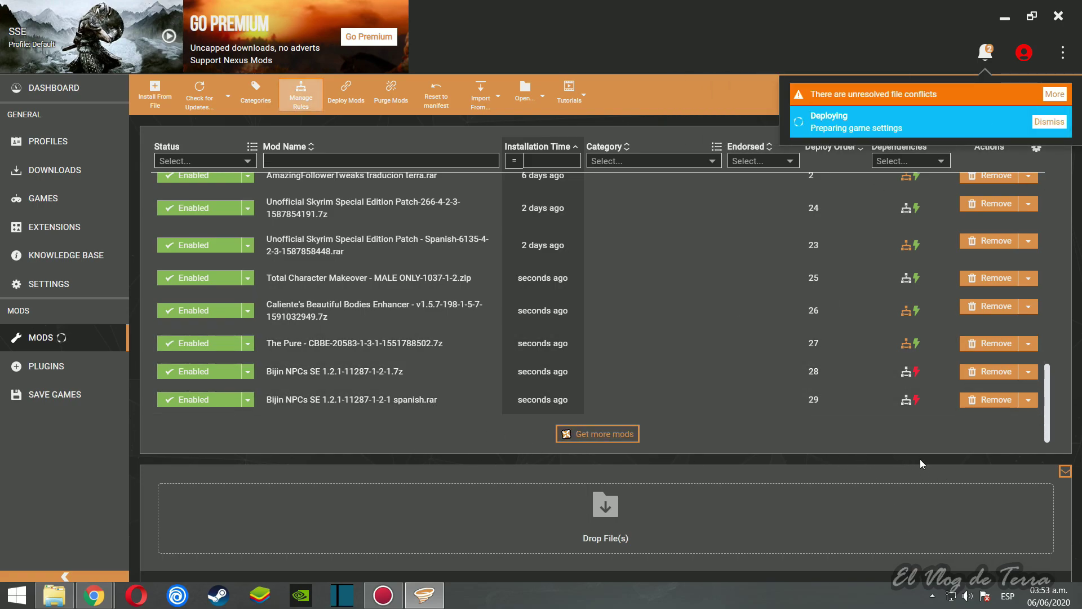
Step: Set the Bijin NPCs Spanish translation to load after Bijin NPCs SE 1.2.1, save the rule and deploy the mods
left_click(919, 400)
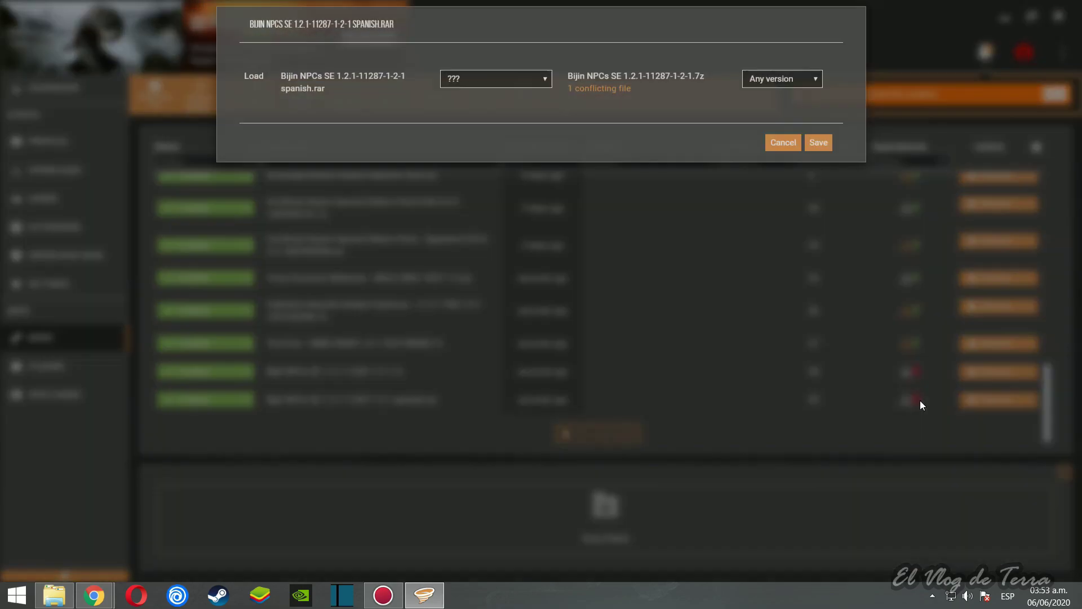
left_click(502, 93)
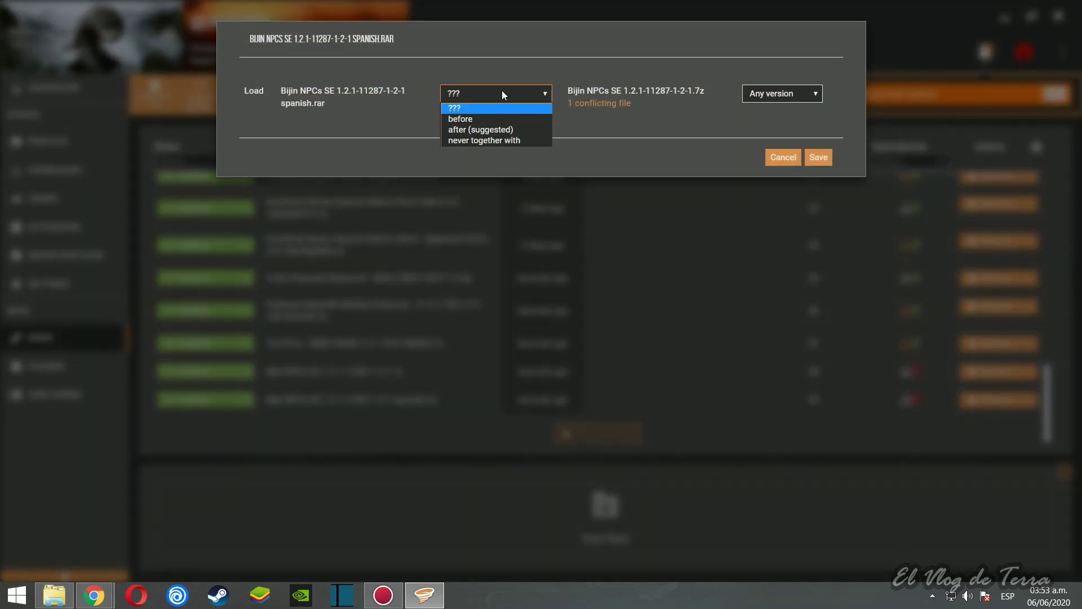
left_click(491, 127)
left_click(818, 157)
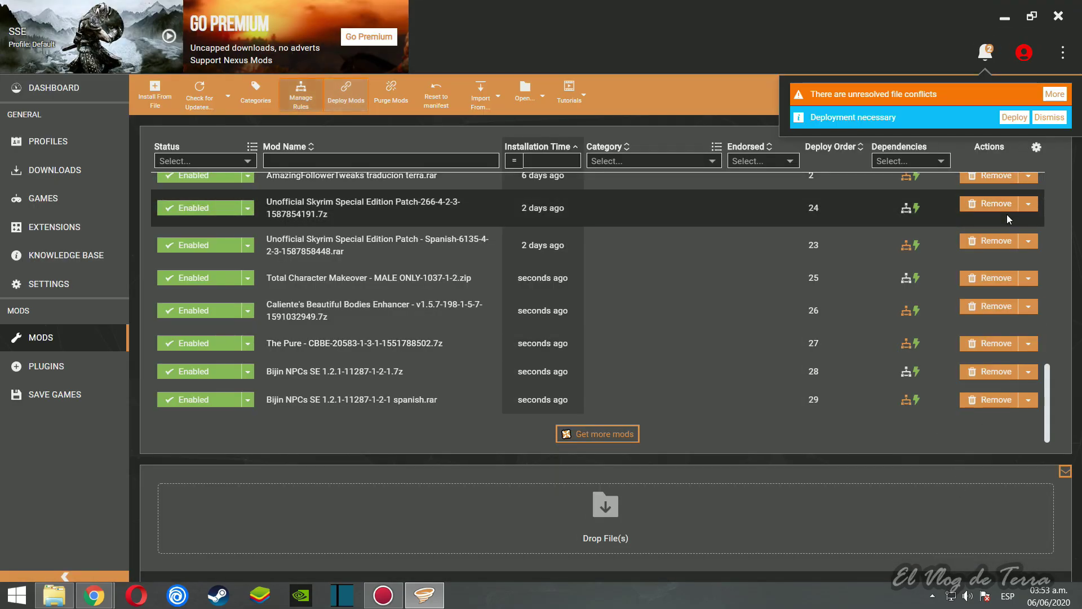
left_click(1013, 94)
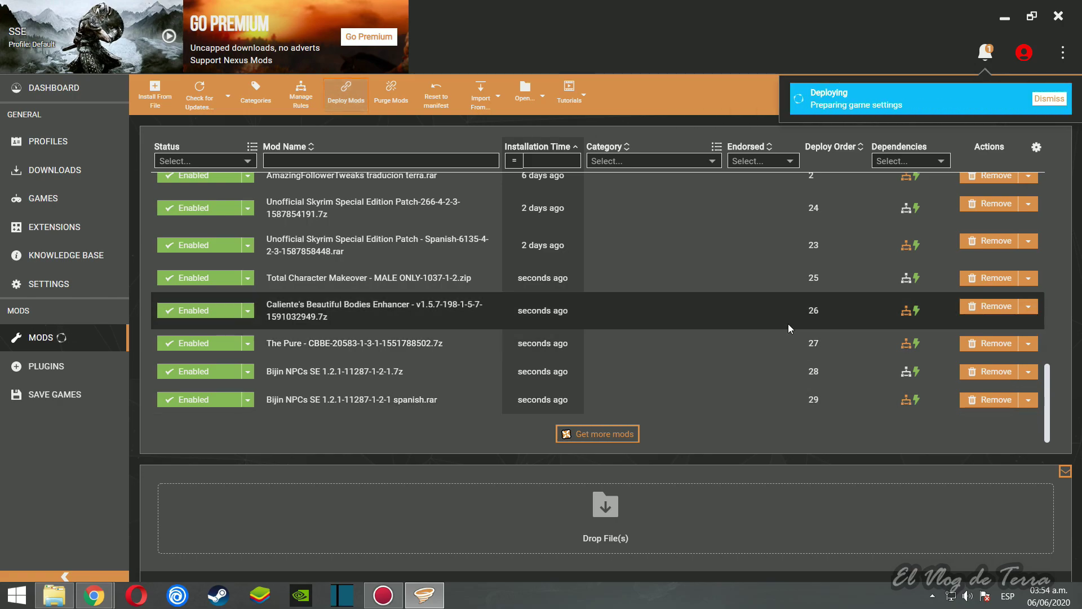
Step: Sort the plugin load order with Bijin NPCs.esp included and return to the mod list
left_click(121, 371)
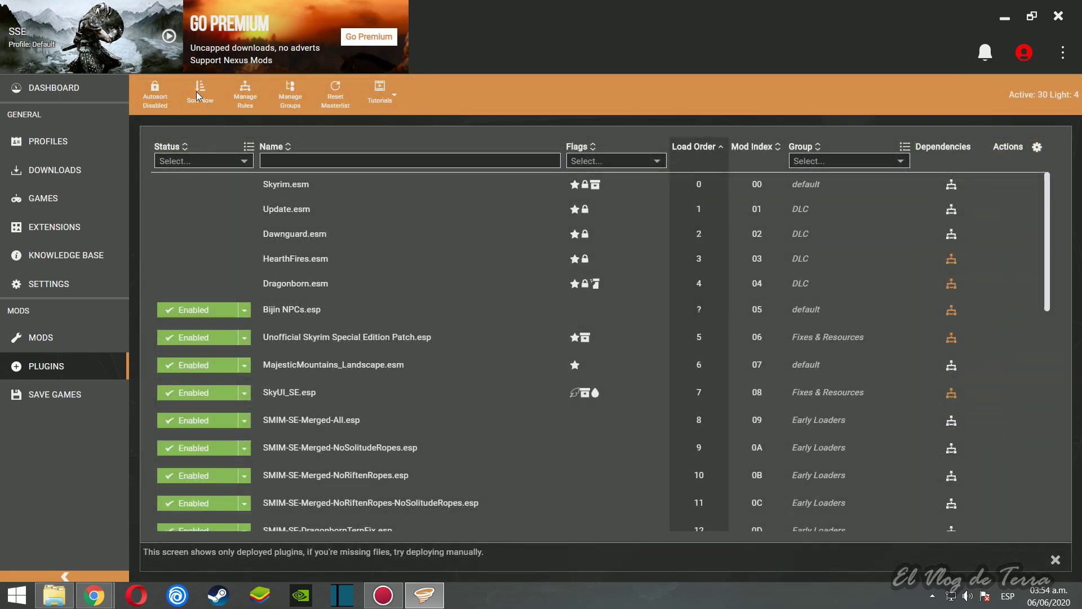
left_click(196, 91)
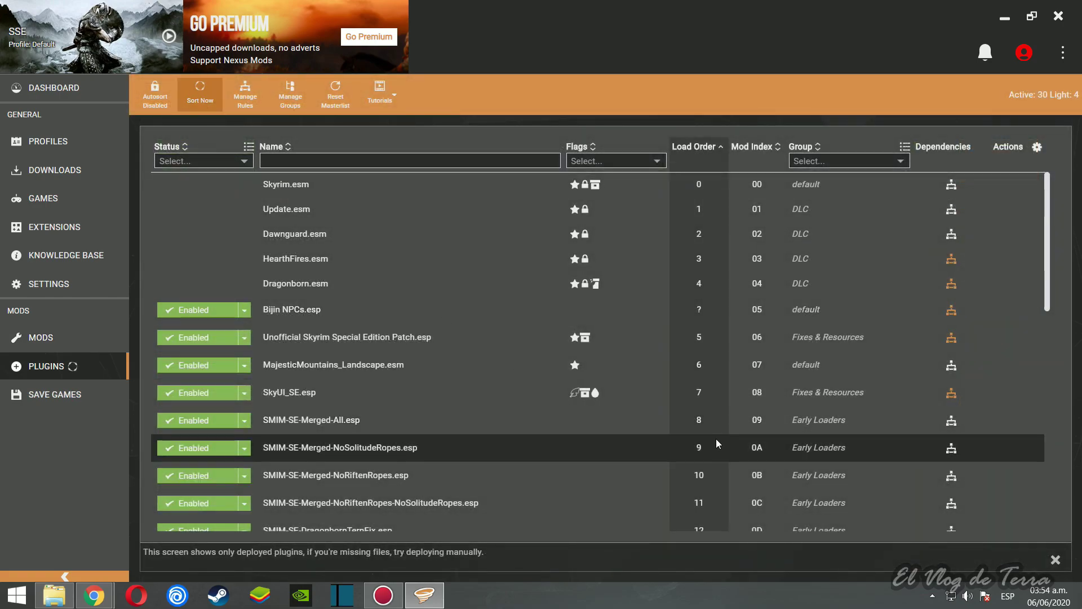
left_click(82, 339)
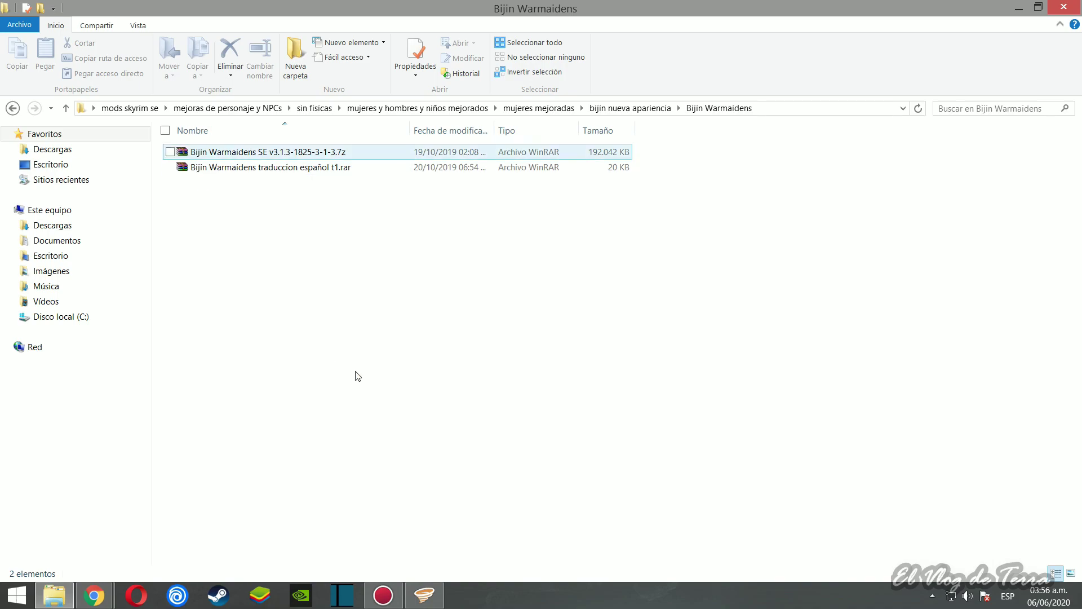
Step: Add Bijin Warmaidens SE v3.1.3-1825-3-1-3.7z from File Explorer to Vortex and start its installation with the ALL-IN-ONE option
left_click_drag(251, 152, 610, 523)
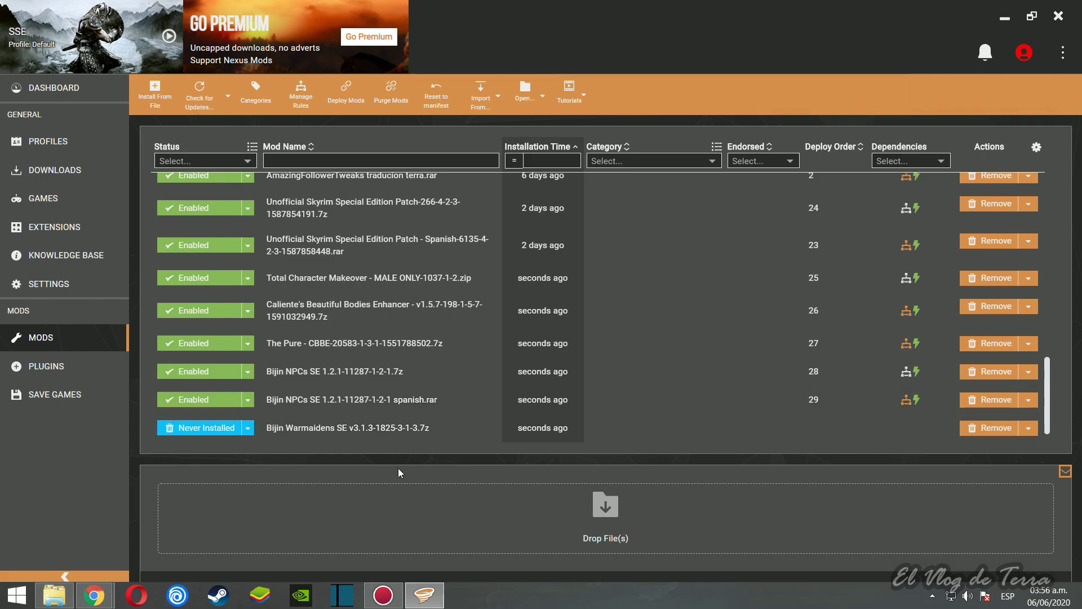
left_click(192, 428)
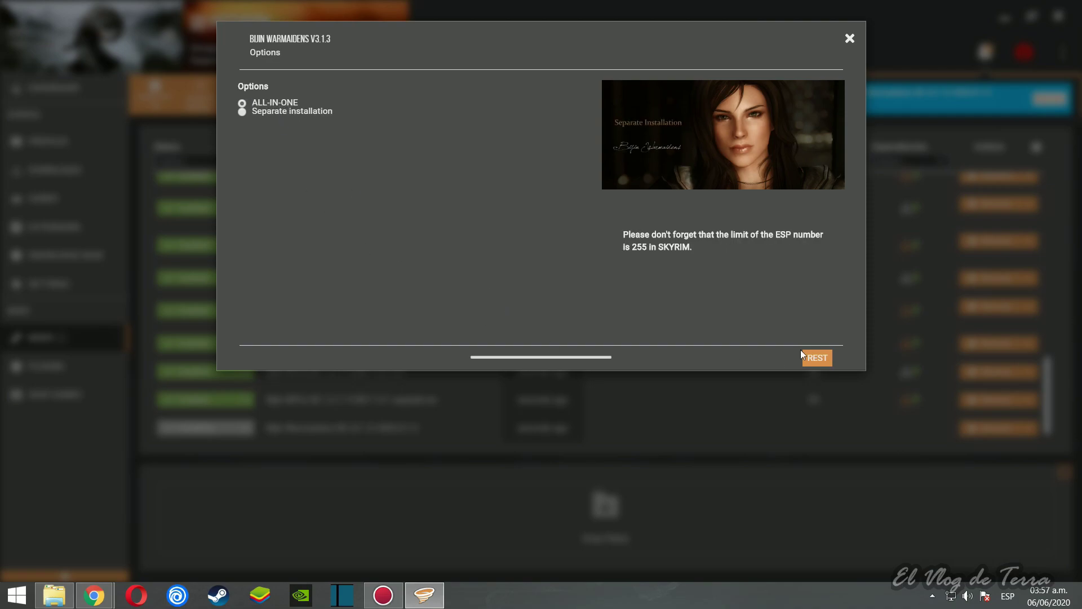
left_click(818, 358)
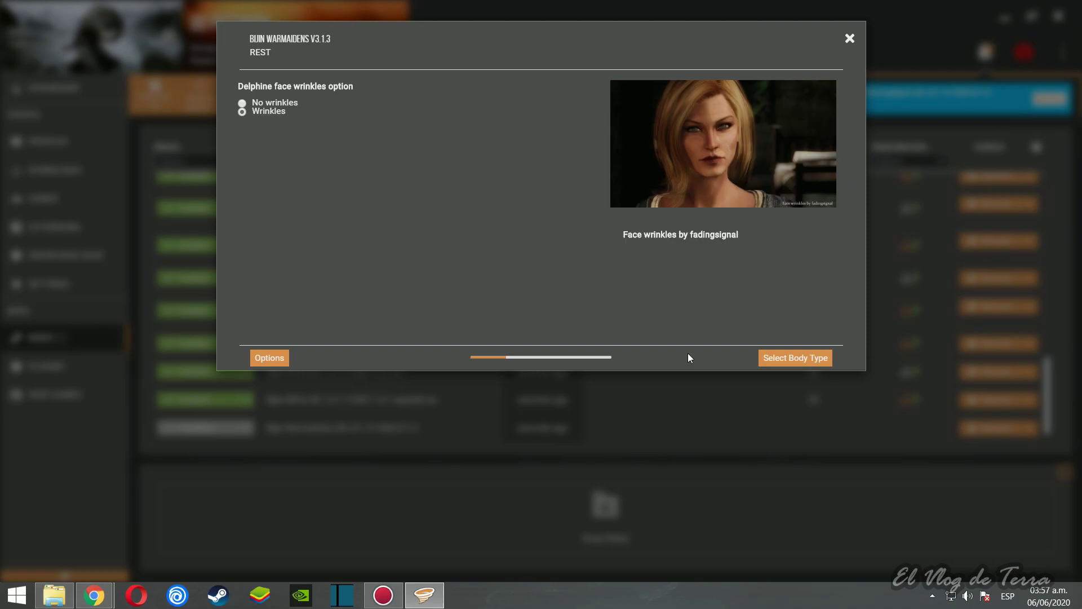
Step: Keep Wrinkles for Delphine's face, choose CBBE Body as the body type and finish the Bijin Warmaidens installation
left_click(782, 361)
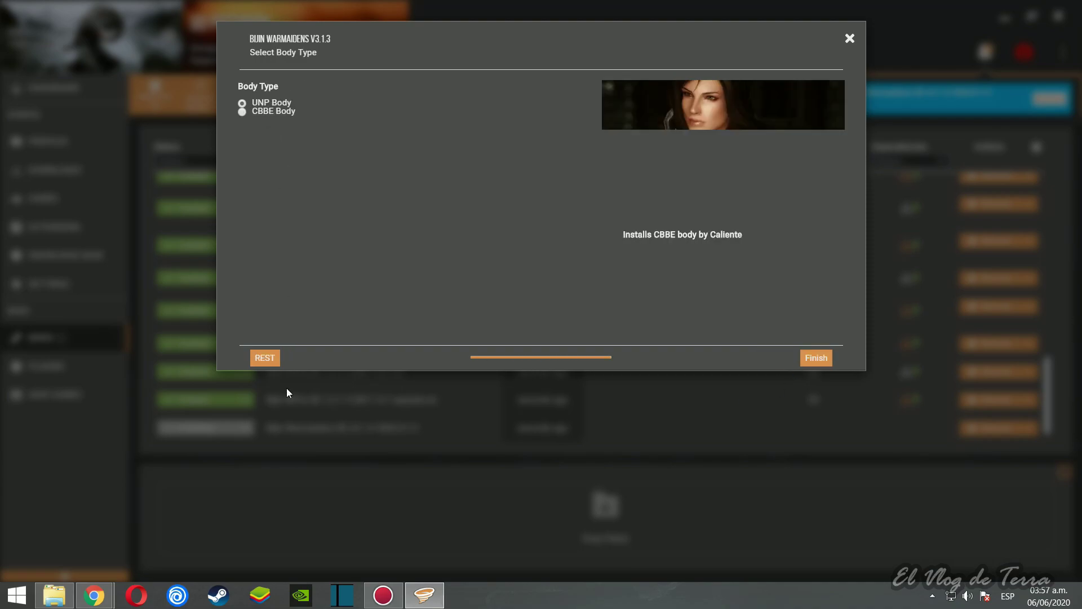
left_click(265, 358)
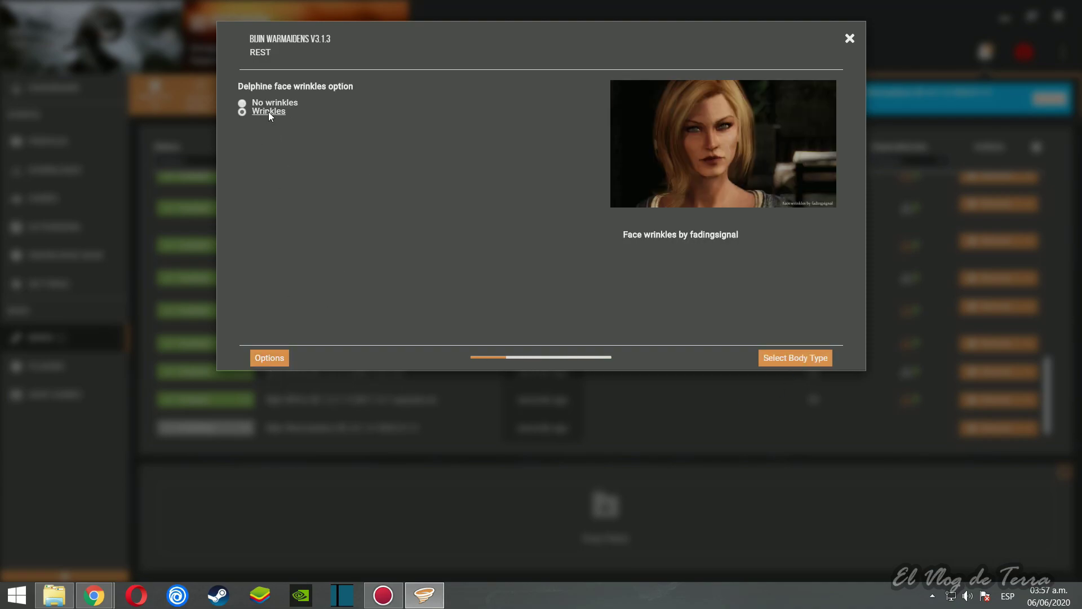
left_click(804, 357)
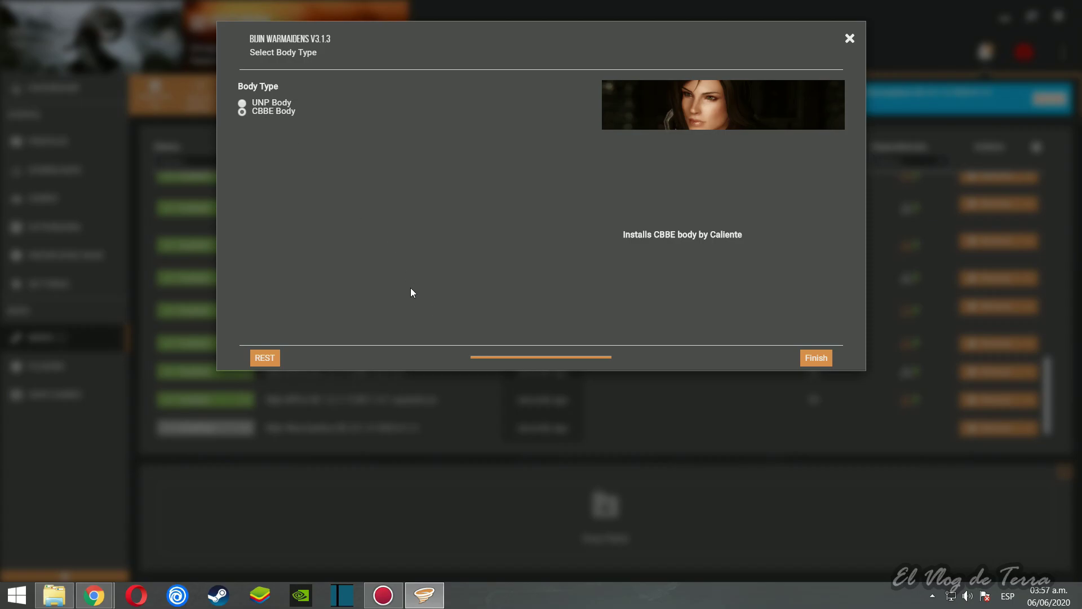
left_click(815, 357)
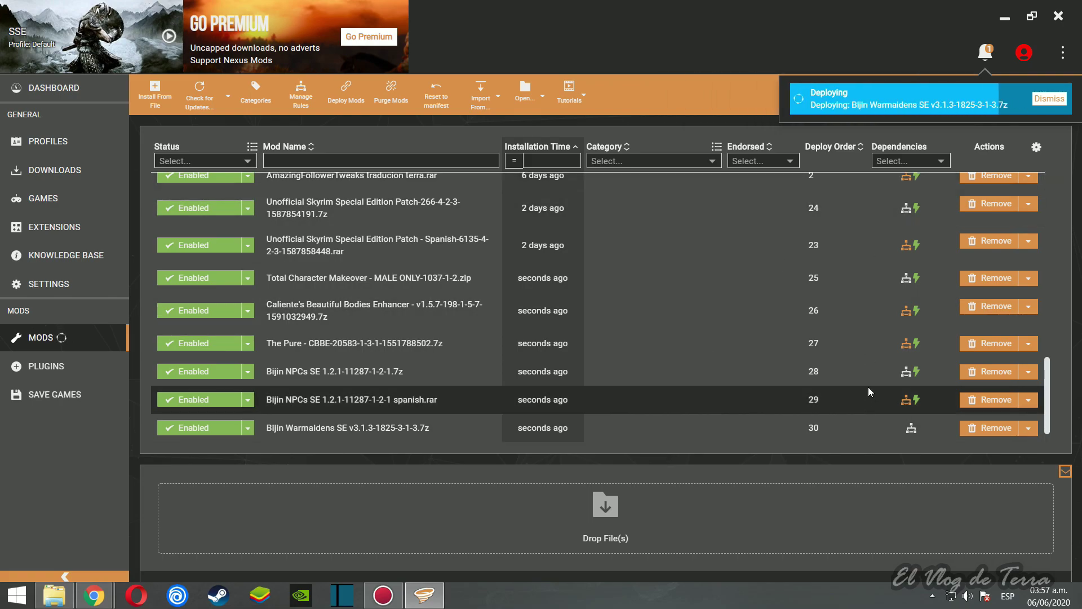
Step: Add Bijin Warmaidens traduccion español t1.rar from File Explorer to Vortex, then install and enable it
scroll(455, 339, "down", 1)
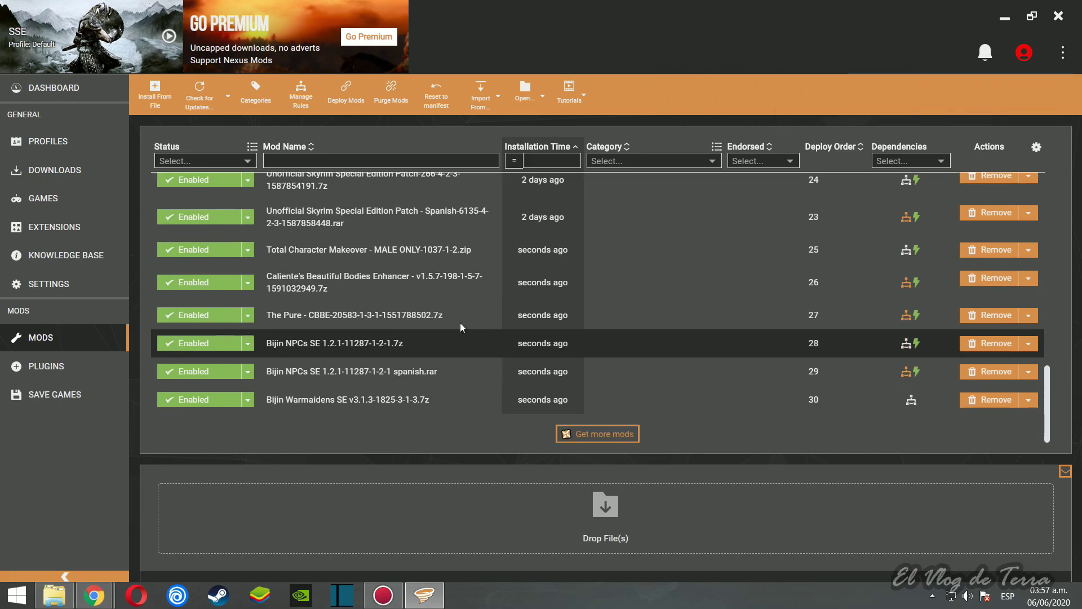
left_click(54, 595)
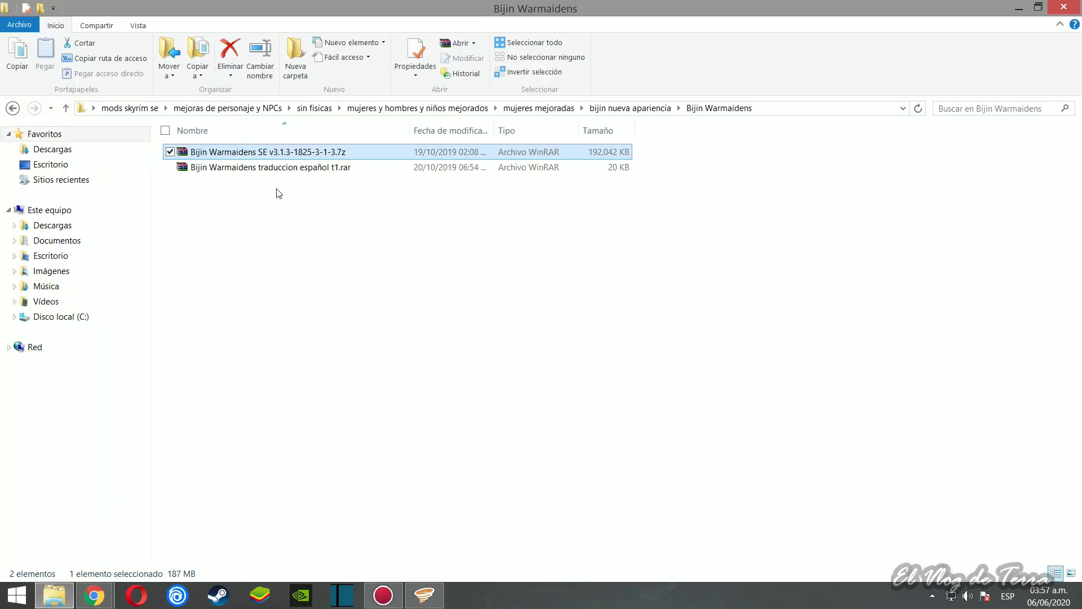
left_click(270, 168)
left_click_drag(283, 170, 552, 540)
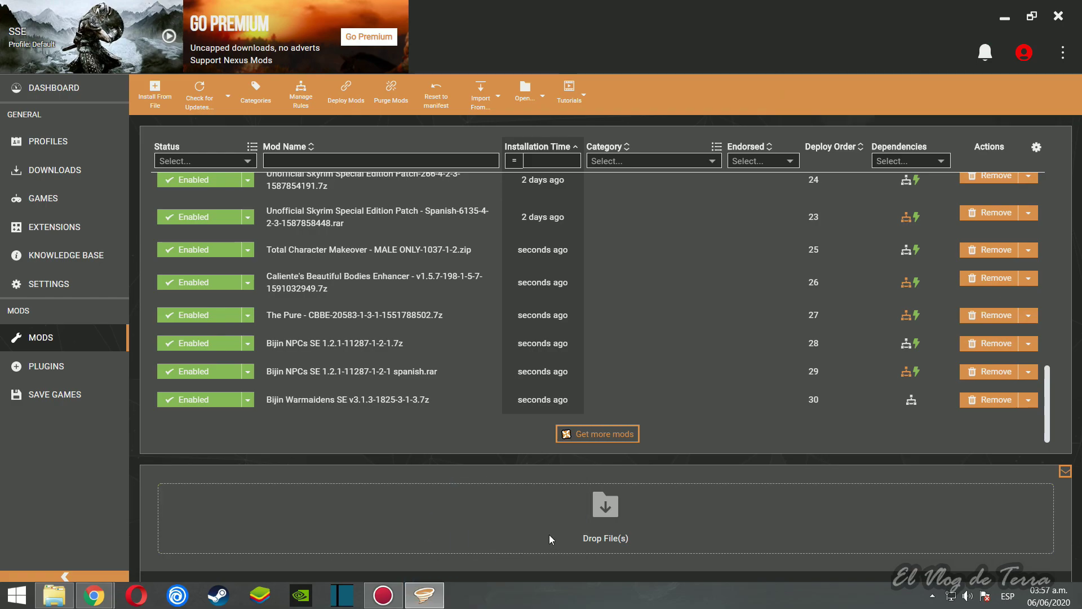
scroll(218, 421, "down", 1)
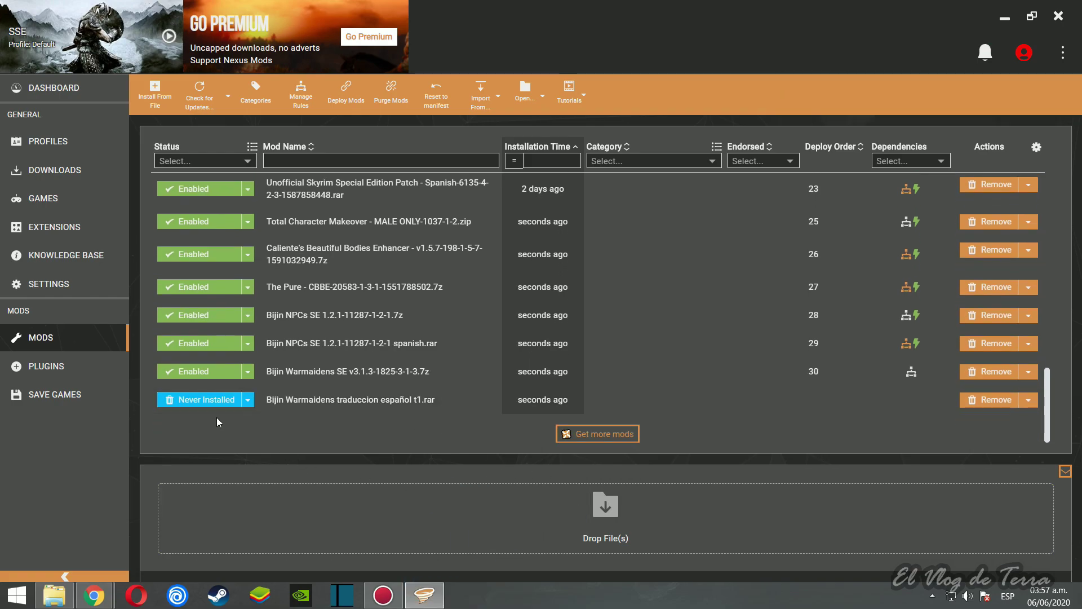
left_click(204, 401)
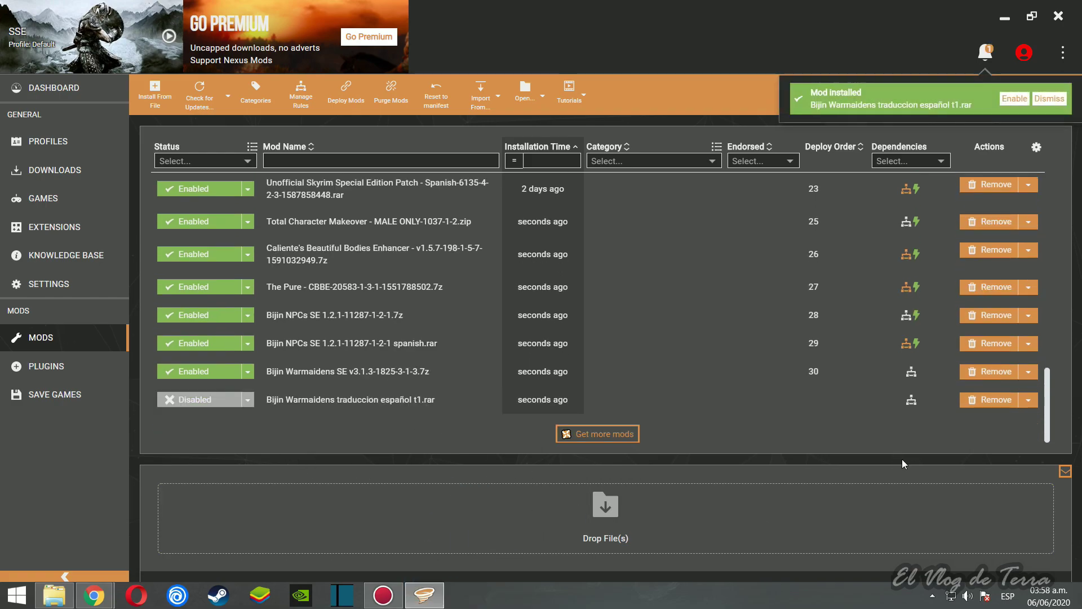
left_click(1017, 100)
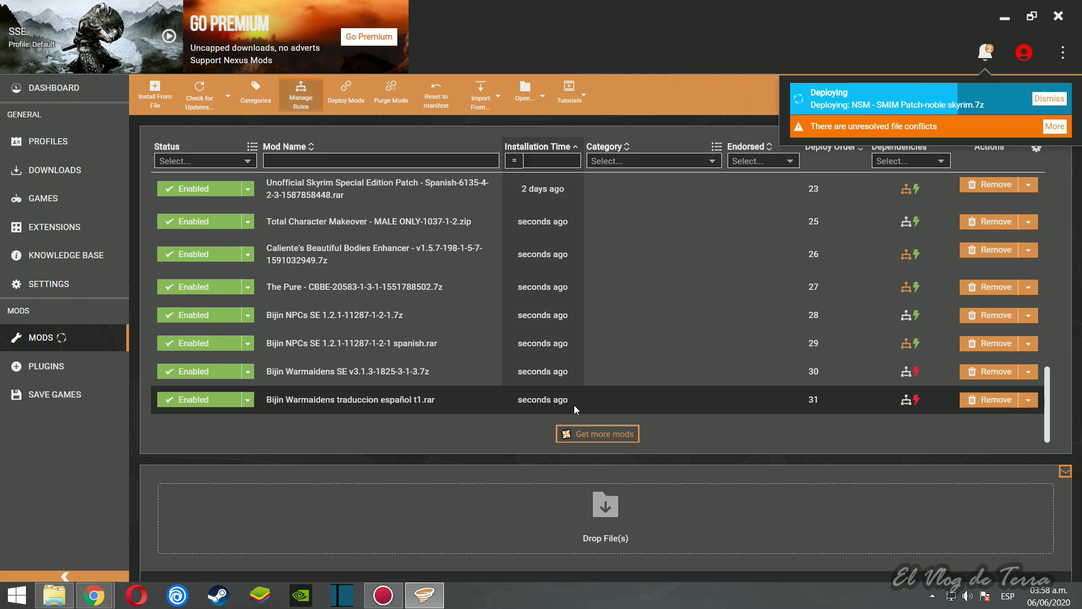
Step: Set the Bijin Warmaidens translation to load after Bijin Warmaidens SE v3.1.3, save the rule and deploy the mods
left_click(916, 399)
left_click(476, 94)
left_click(527, 129)
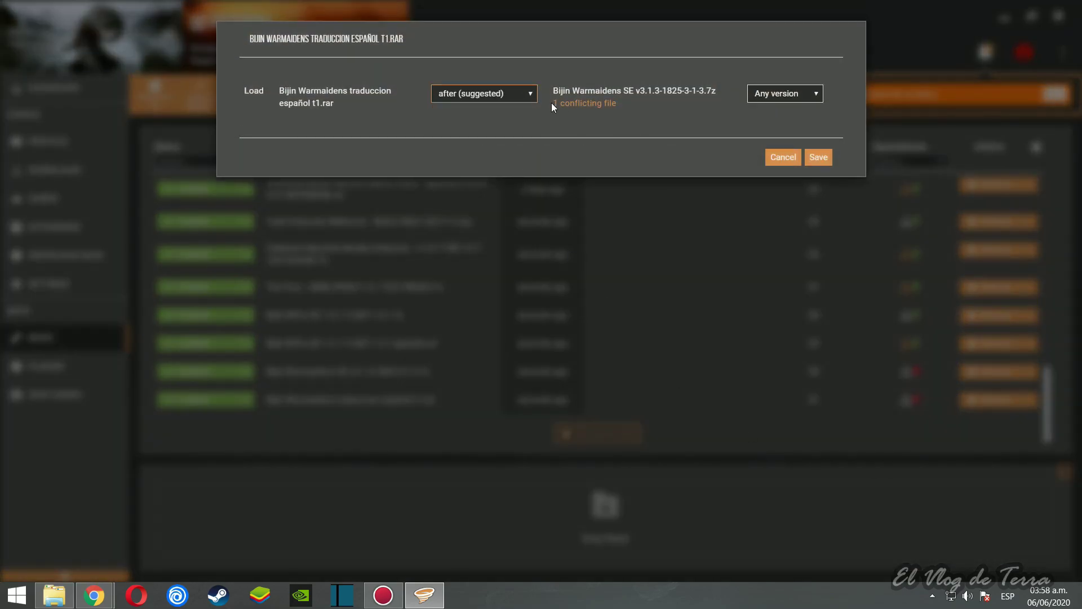
left_click(817, 157)
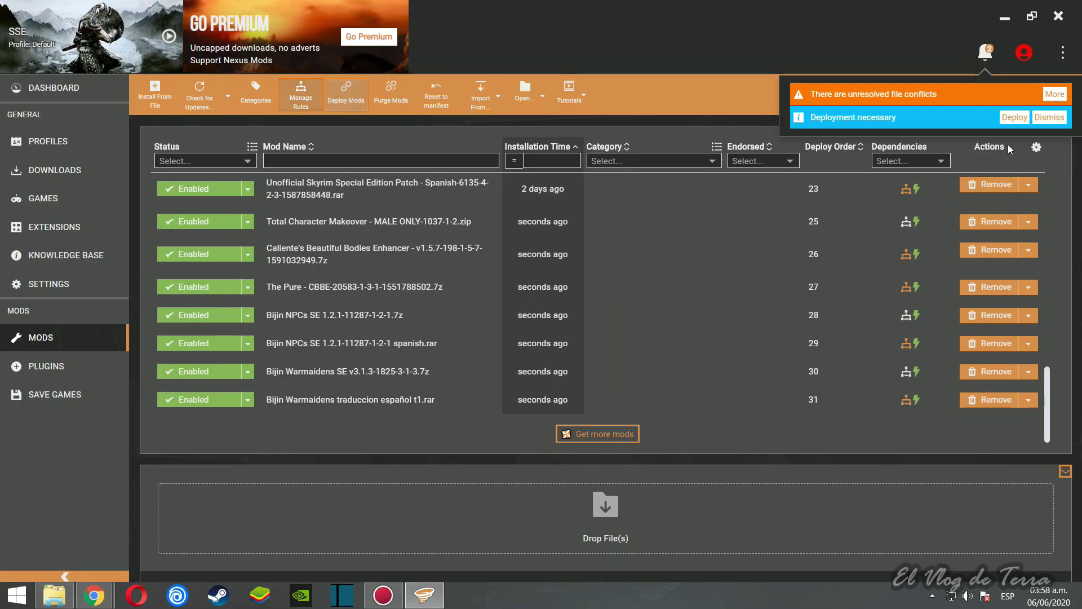
left_click(1013, 117)
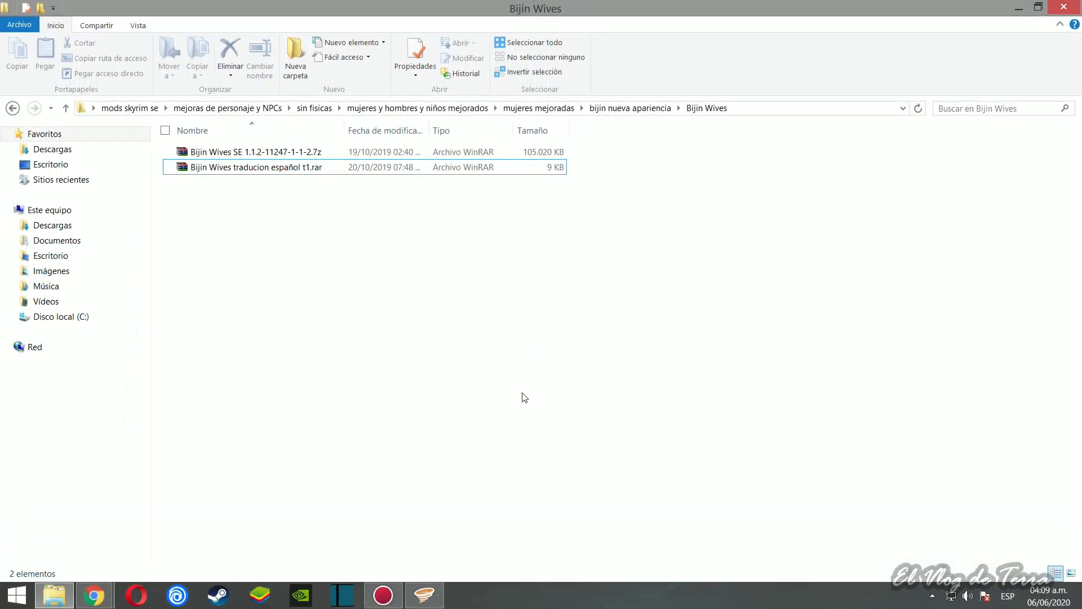
Step: Add Bijin Wives SE 1.1.2-11247-1-1-2.7z to Vortex, install it with All IN ONE and CBBE Body, and enable it
left_click_drag(239, 153, 602, 521)
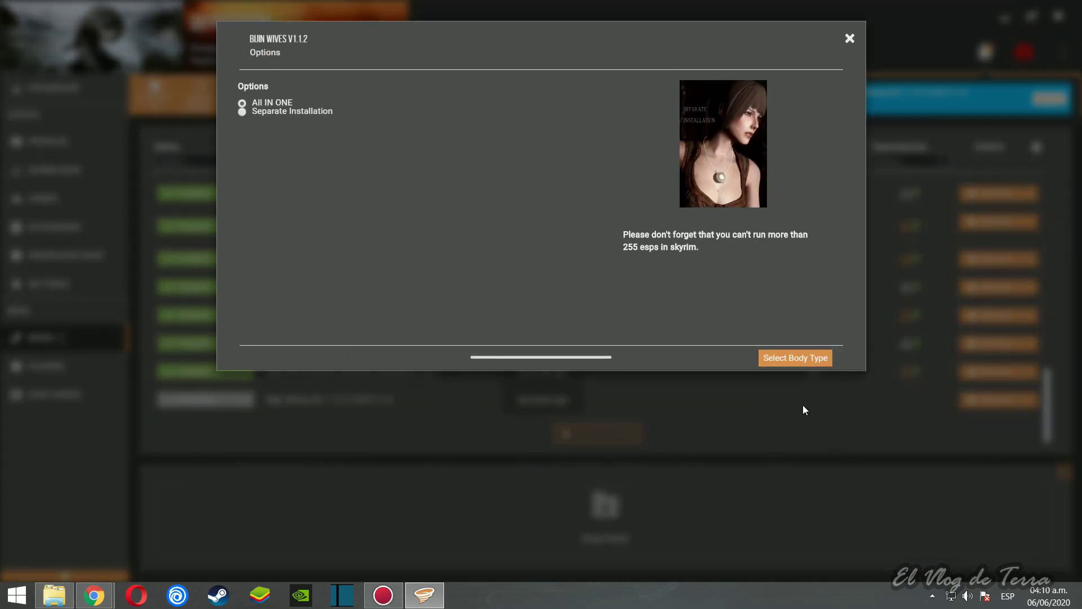
left_click(798, 357)
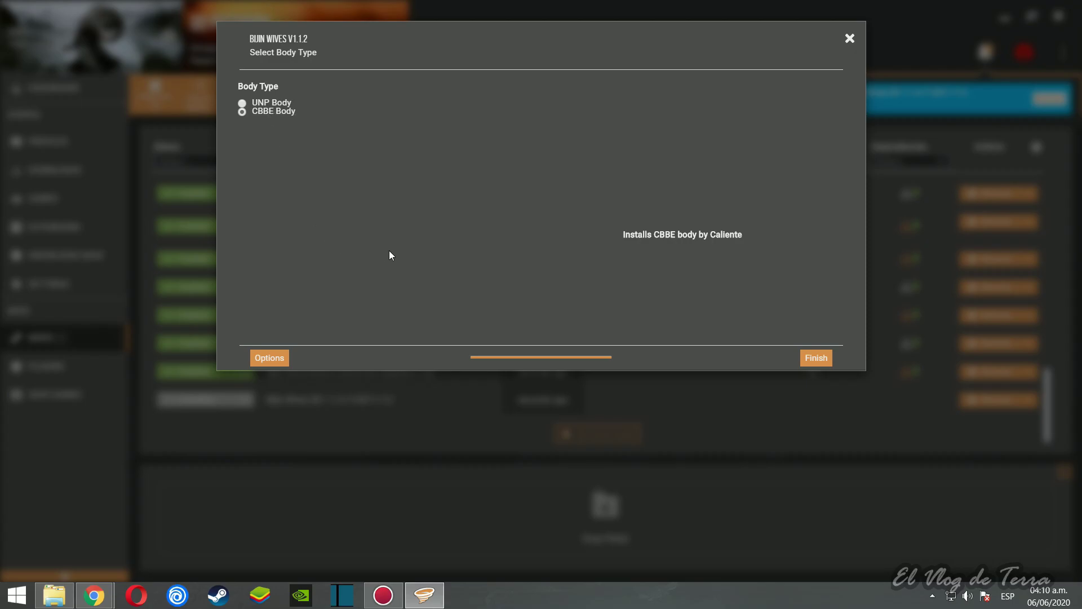
left_click(815, 359)
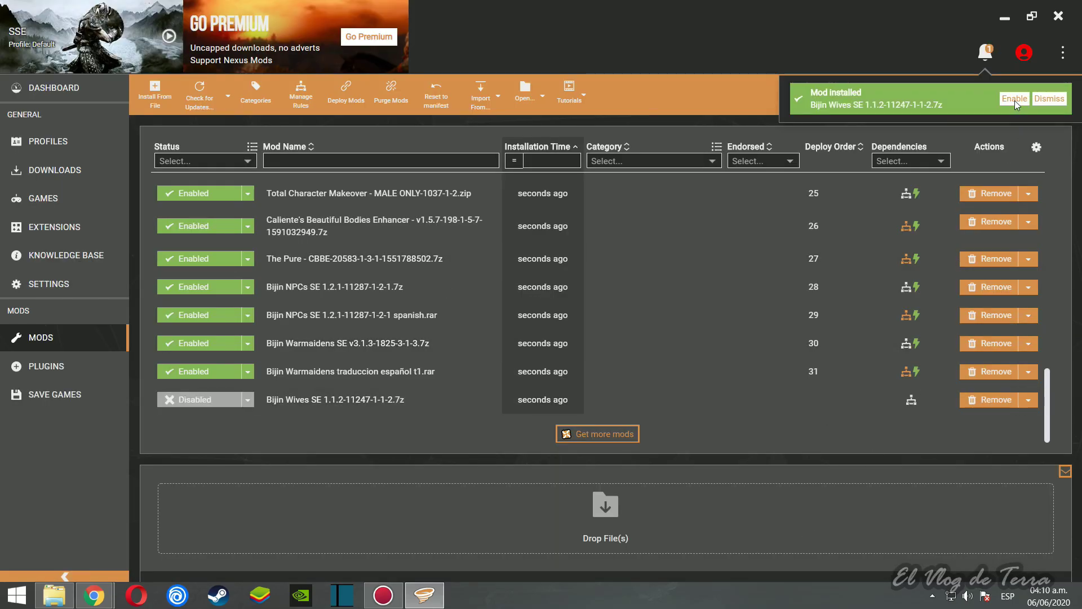
left_click(1014, 99)
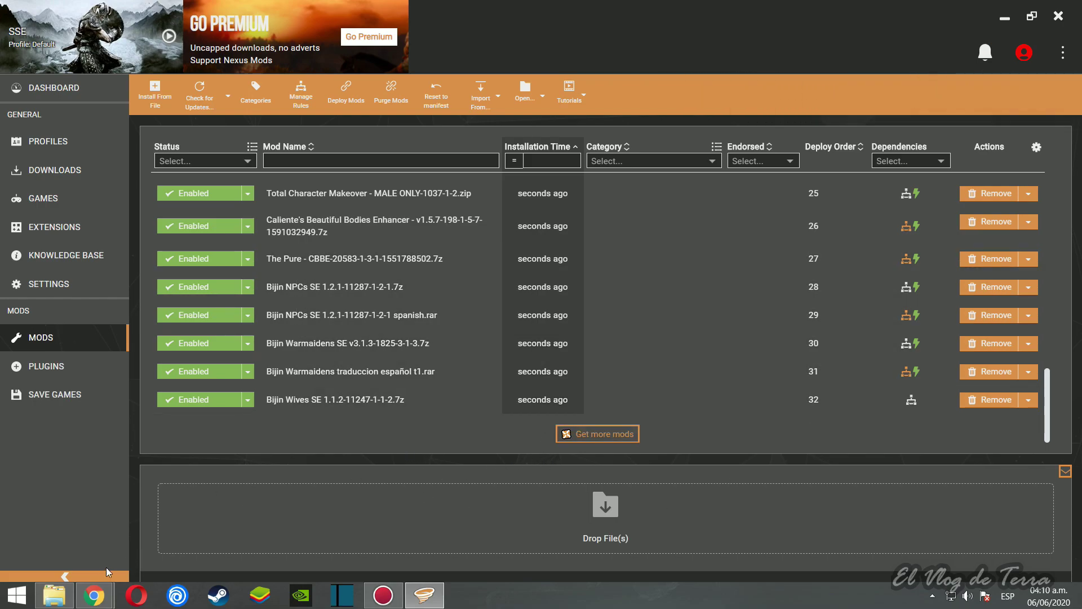
Step: Add Bijin Wives traducion español t1.rar from File Explorer to Vortex, then install and enable it
left_click(55, 594)
left_click(242, 168)
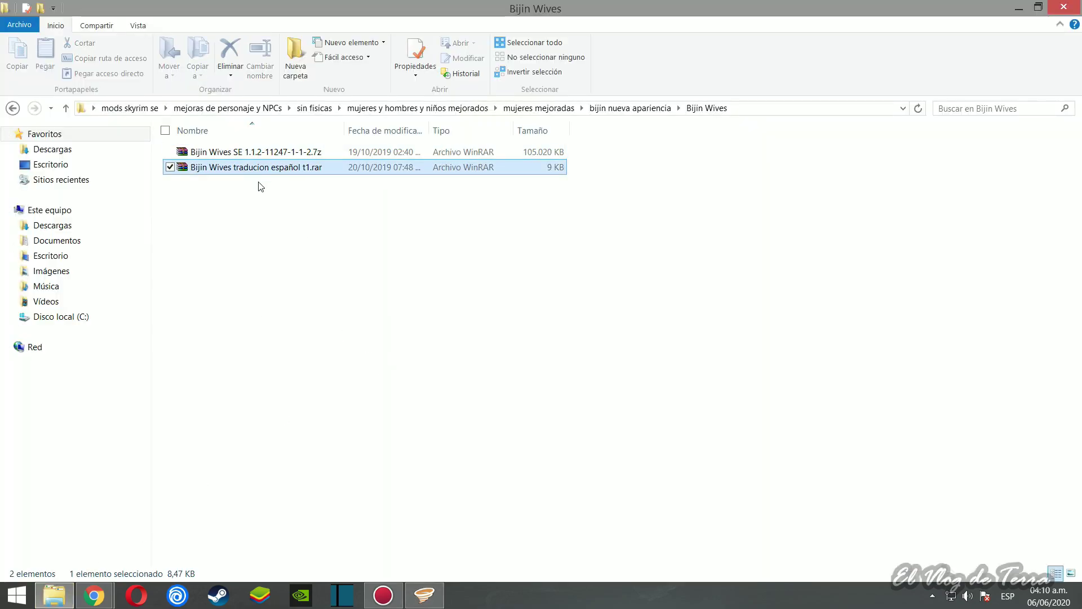
left_click_drag(277, 169, 605, 507)
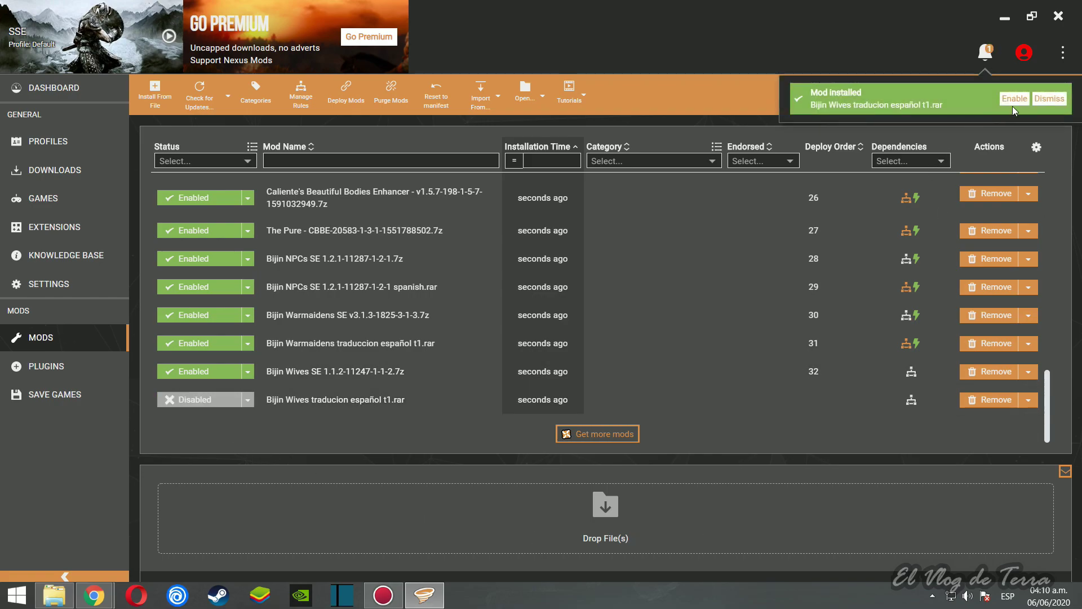
left_click(1014, 100)
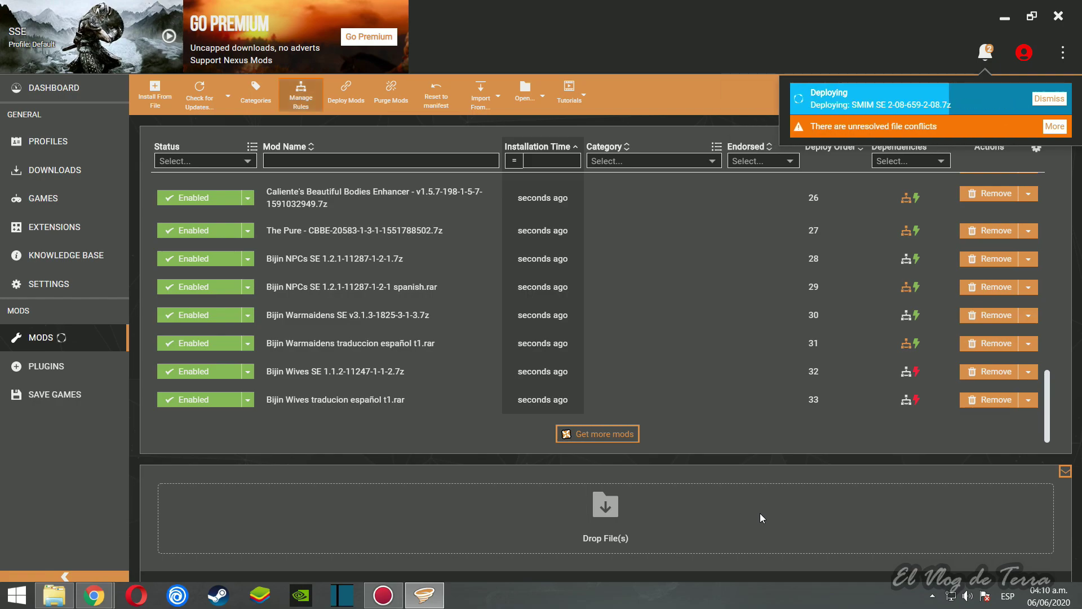
Step: Set the Bijin Wives translation to load after Bijin Wives SE 1.1.2, save the rule and deploy the mods
left_click(916, 400)
left_click(451, 93)
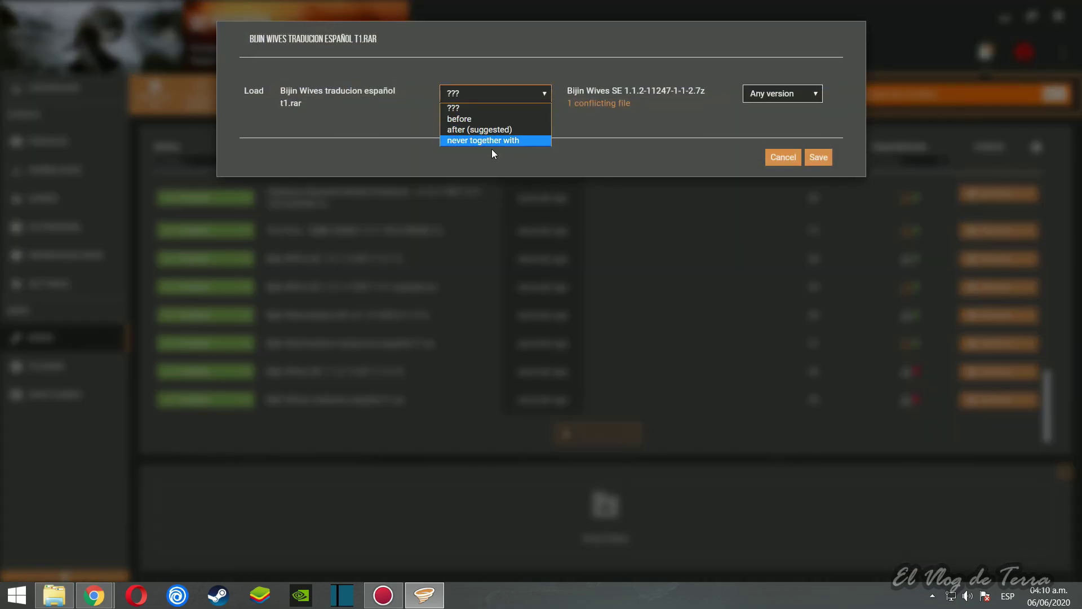
left_click(489, 130)
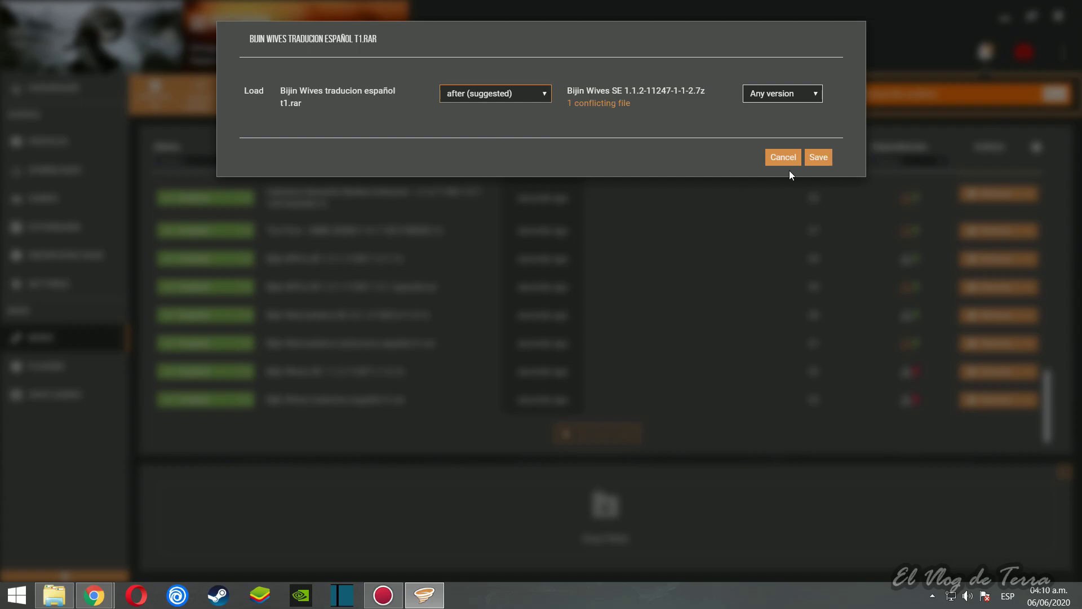
left_click(819, 157)
left_click(1014, 118)
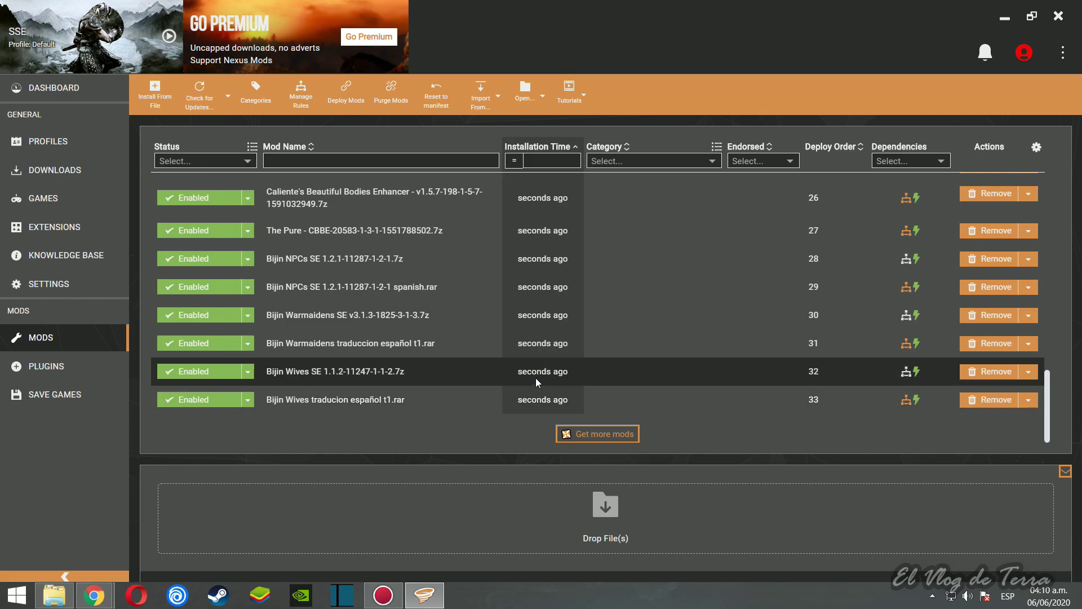
Step: Sort the plugin load order with Bijin Wives.esp included and go back to the mod list
left_click(94, 368)
left_click(201, 96)
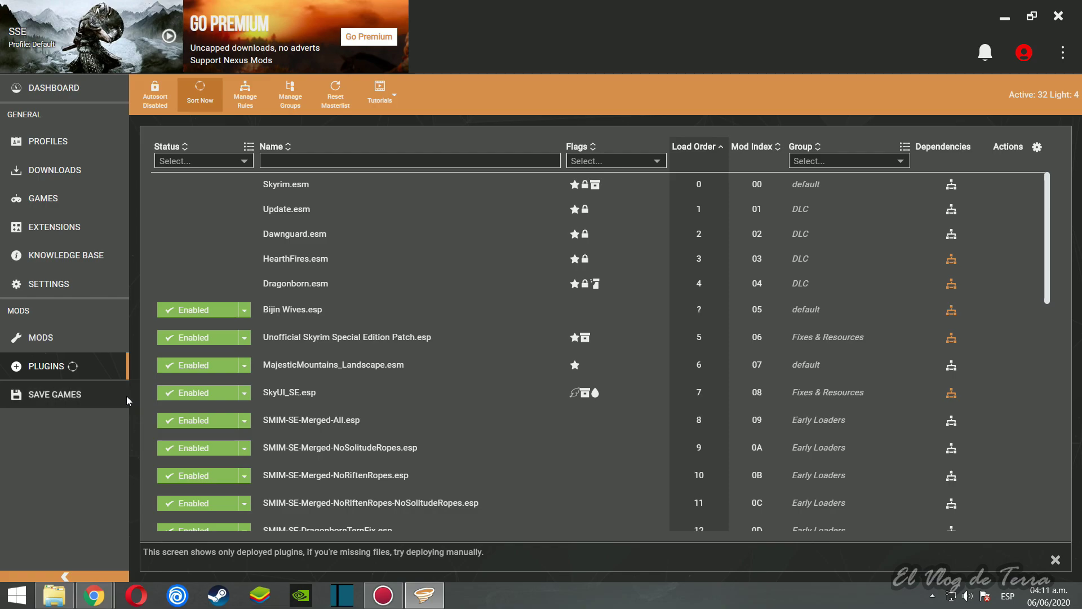
left_click(74, 342)
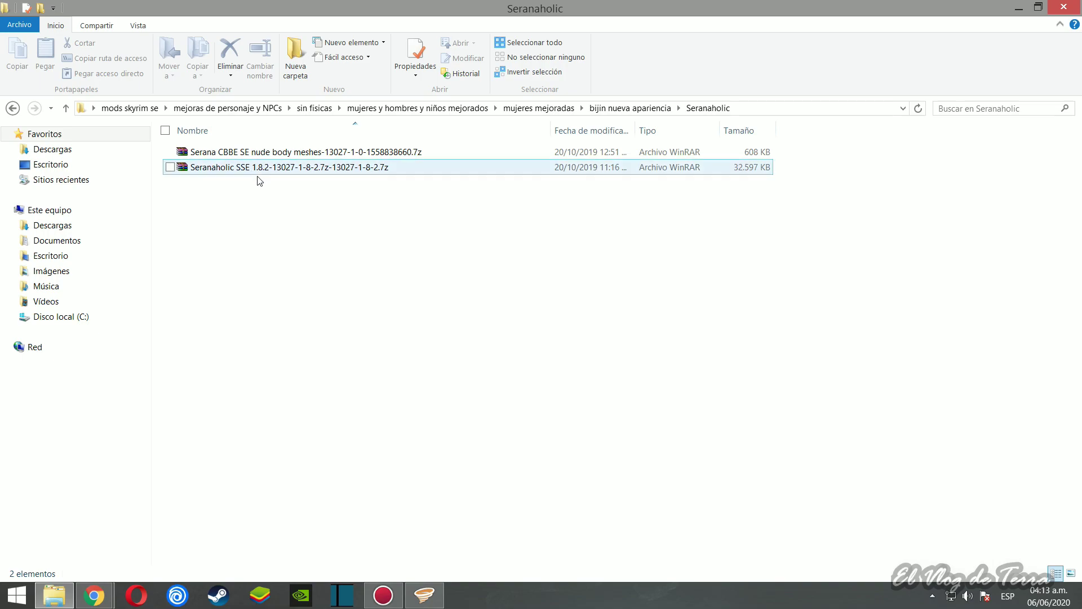
Step: Add Seranaholic SSE 1.8.2 from File Explorer to Vortex, install it with CBBE Body, Blue Eye + Default weight 20 and Human-style makeup, and enable it
left_click_drag(253, 169, 559, 515)
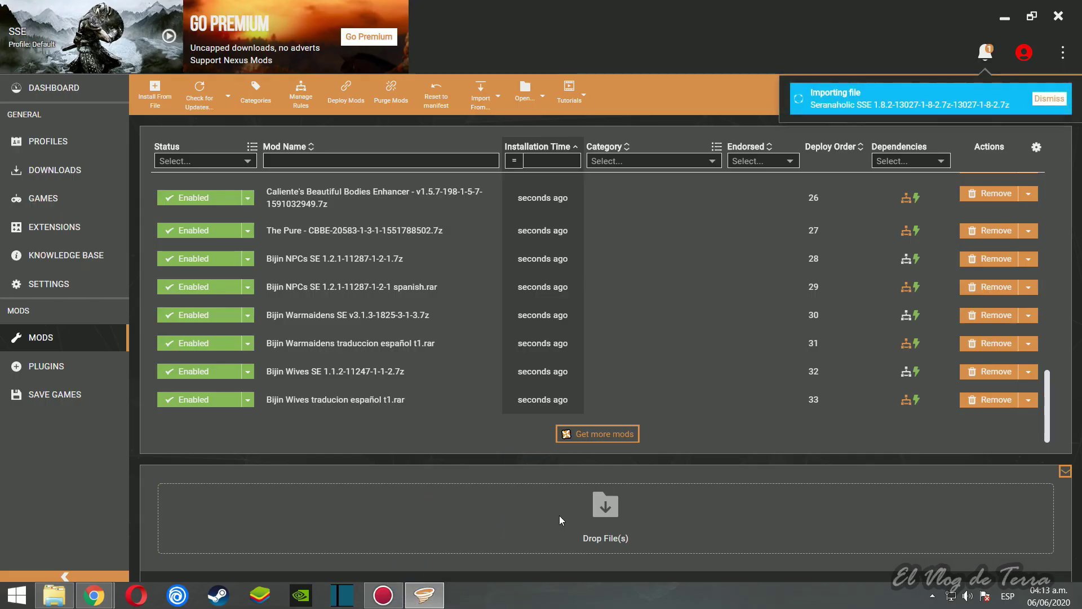
left_click(203, 401)
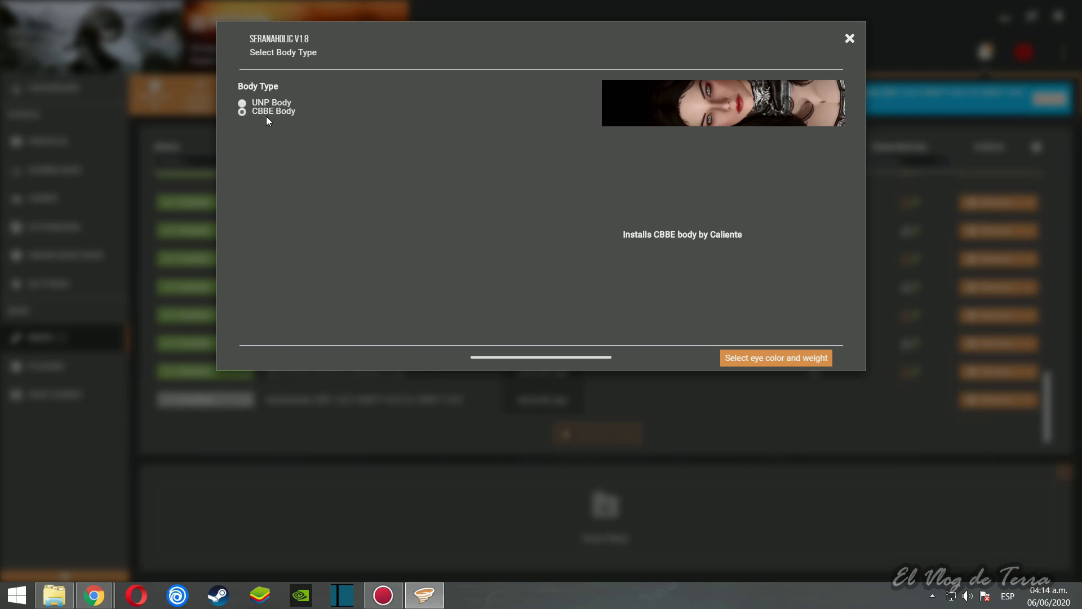
left_click(746, 358)
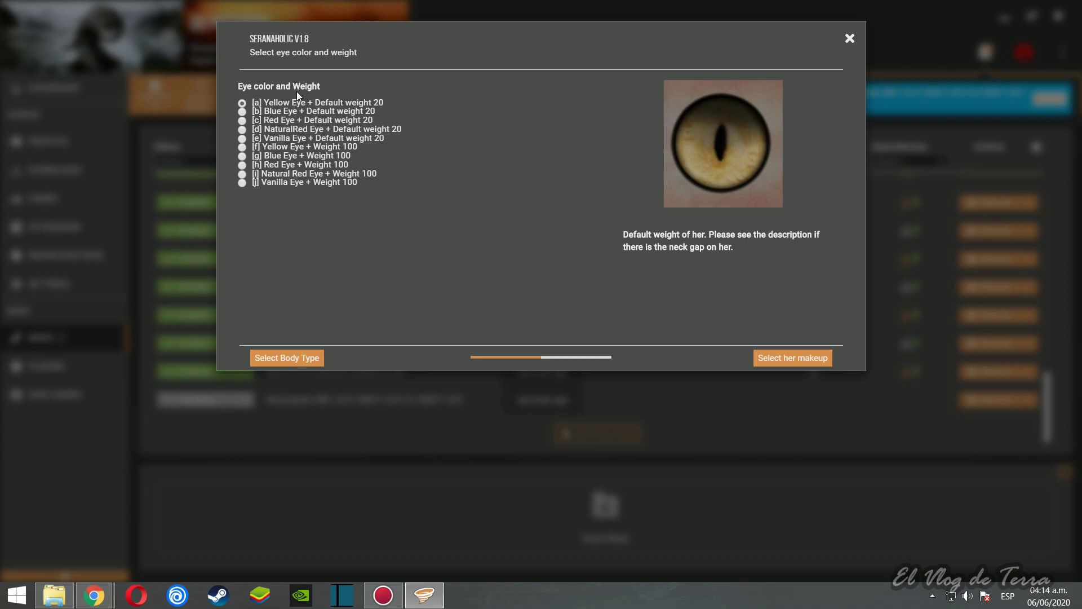
left_click(343, 110)
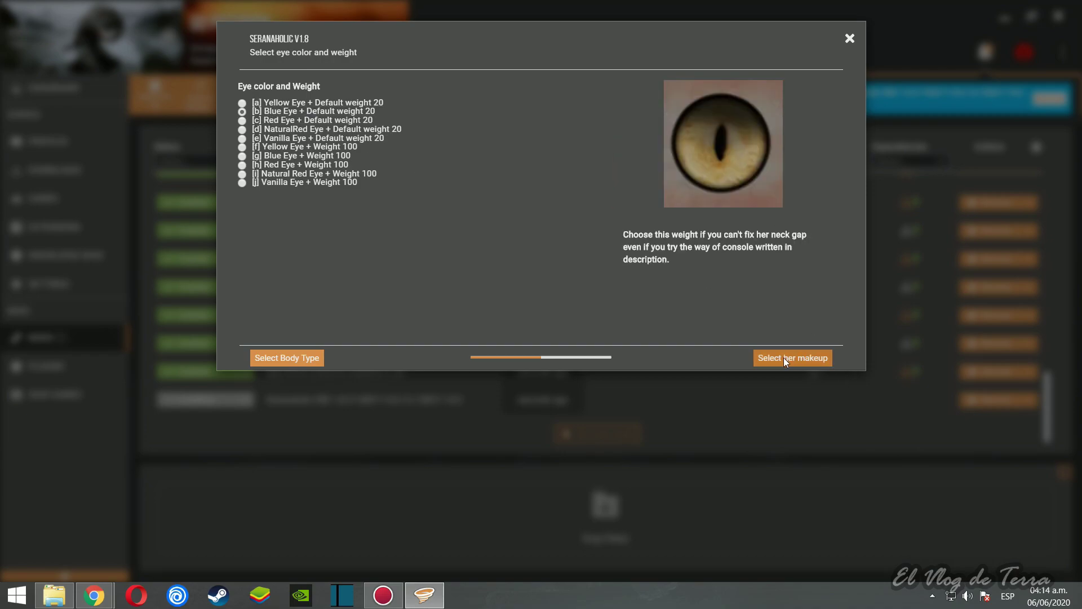
left_click(808, 359)
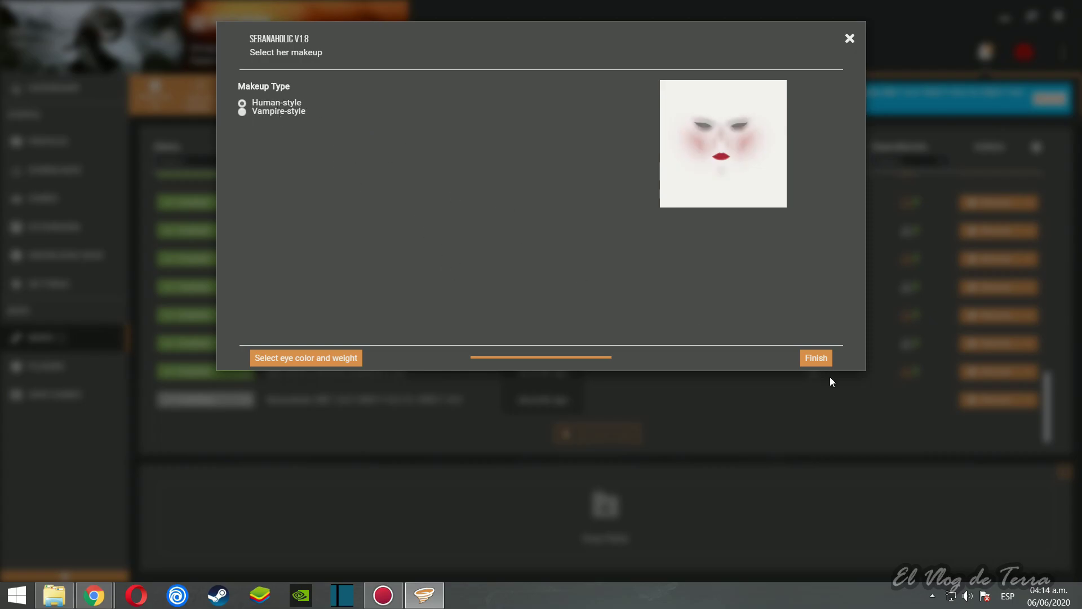
left_click(816, 361)
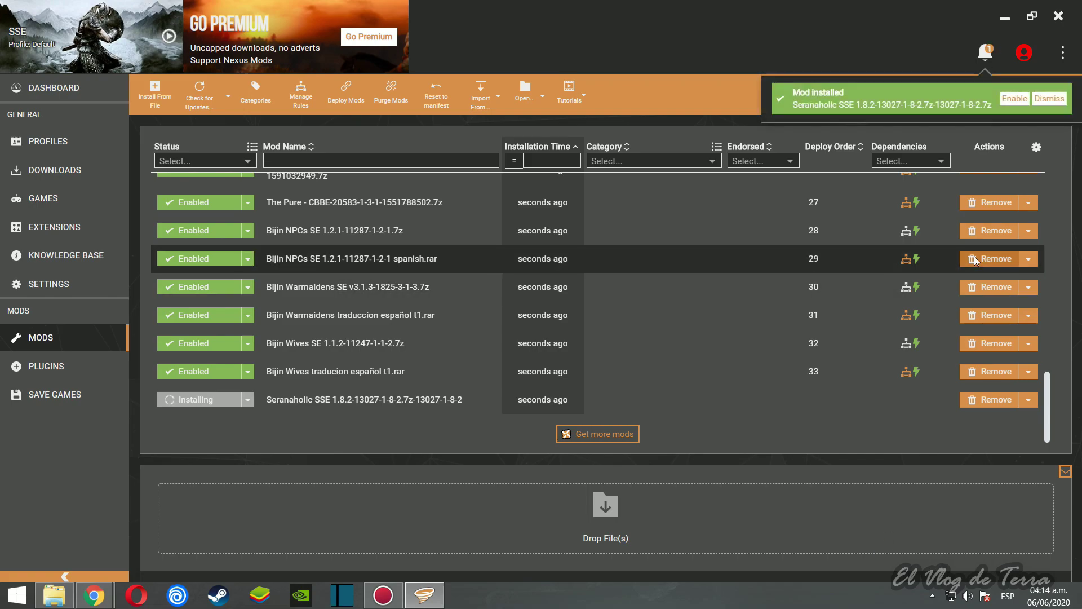
left_click(1014, 100)
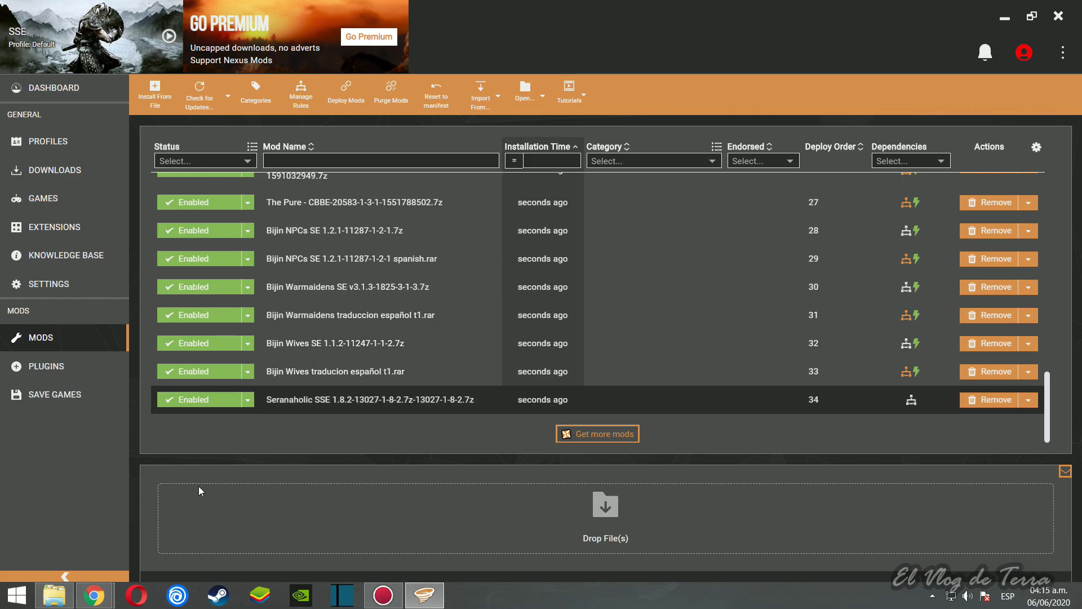
Step: Add the Serana CBBE SE nude body meshes archive from File Explorer to Vortex, then install and enable it
left_click(57, 595)
left_click(274, 156)
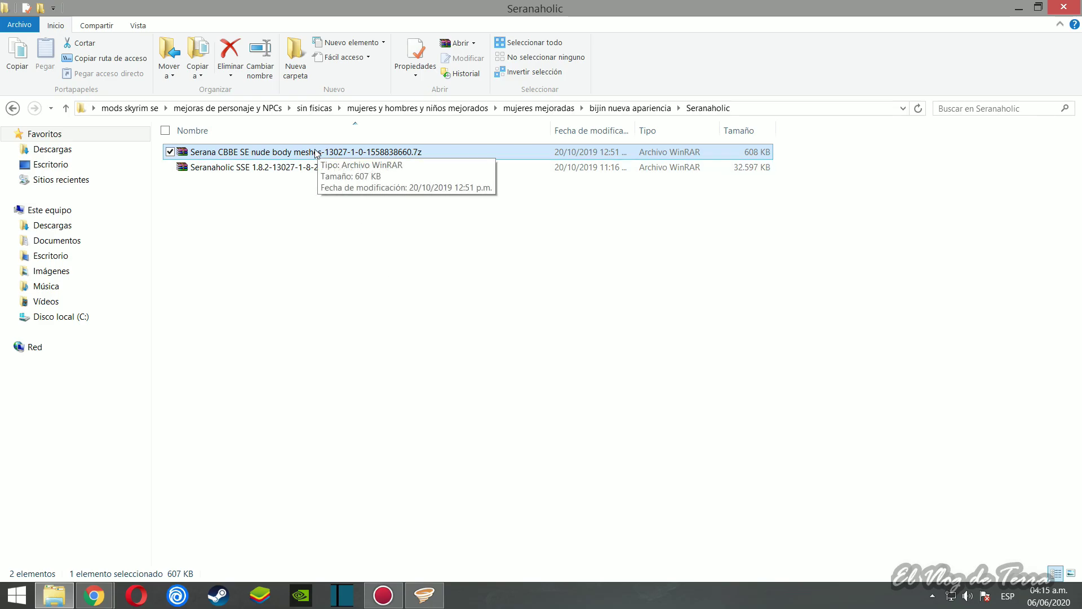
left_click_drag(299, 152, 566, 515)
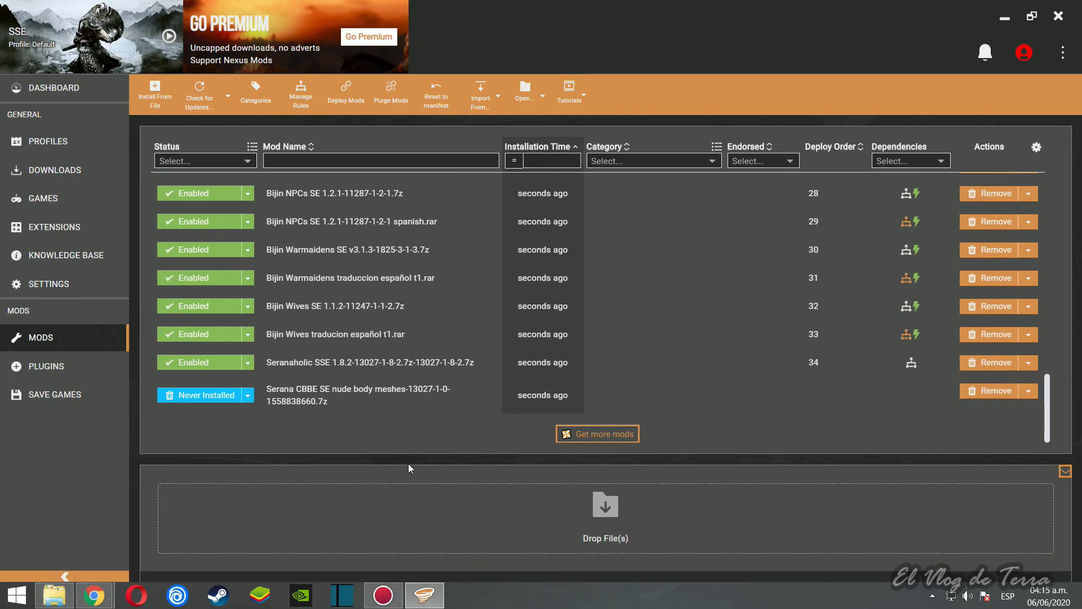
left_click(216, 397)
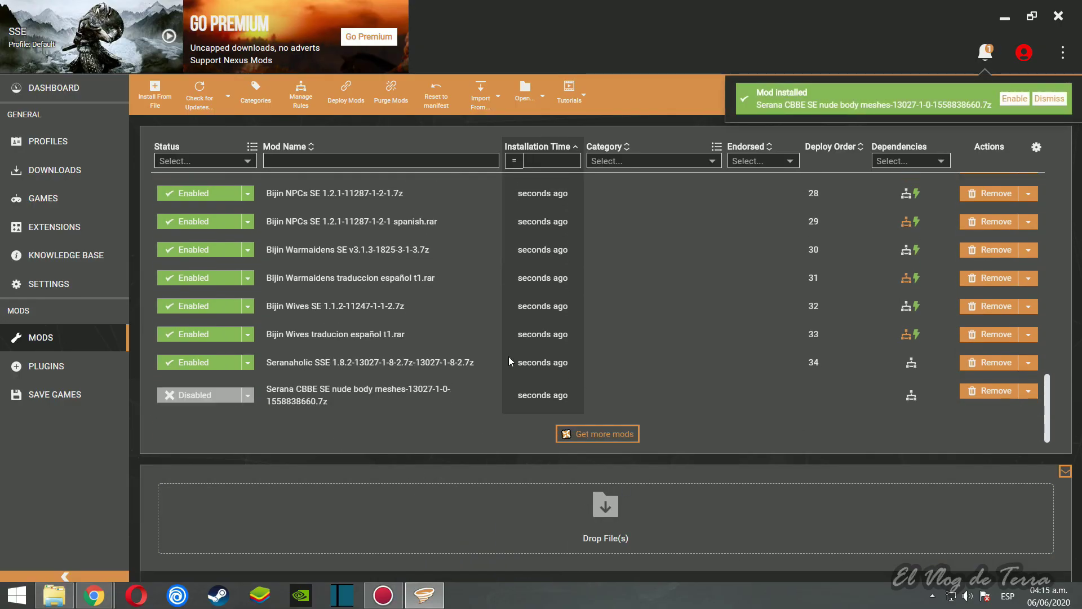
left_click(1013, 99)
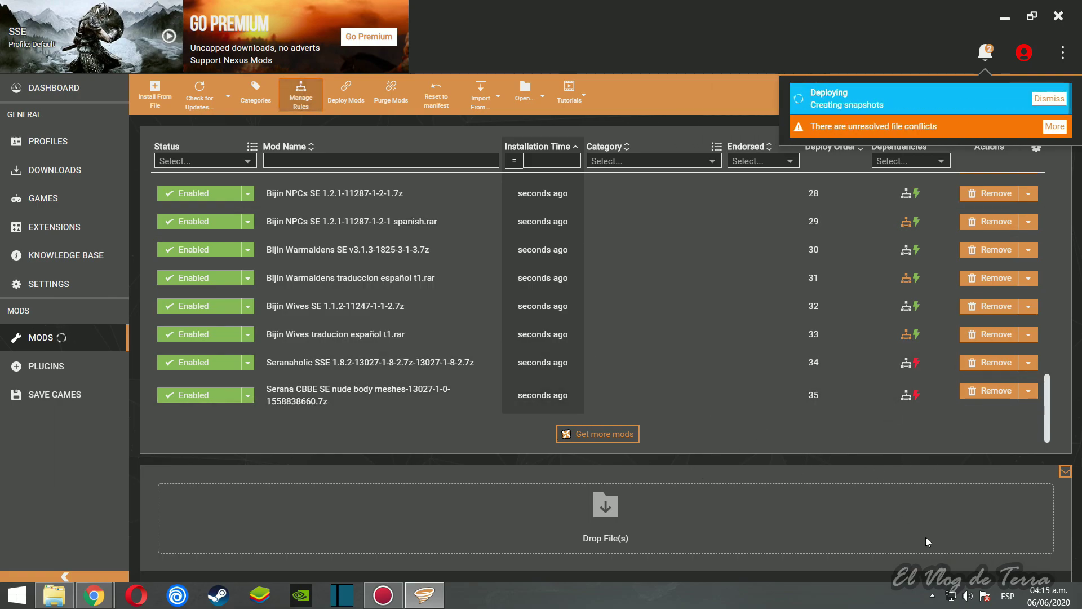
Step: Set the Serana CBBE SE nude body meshes to load after Seranaholic SSE 1.8.2, save the rule and deploy the mods
left_click(915, 395)
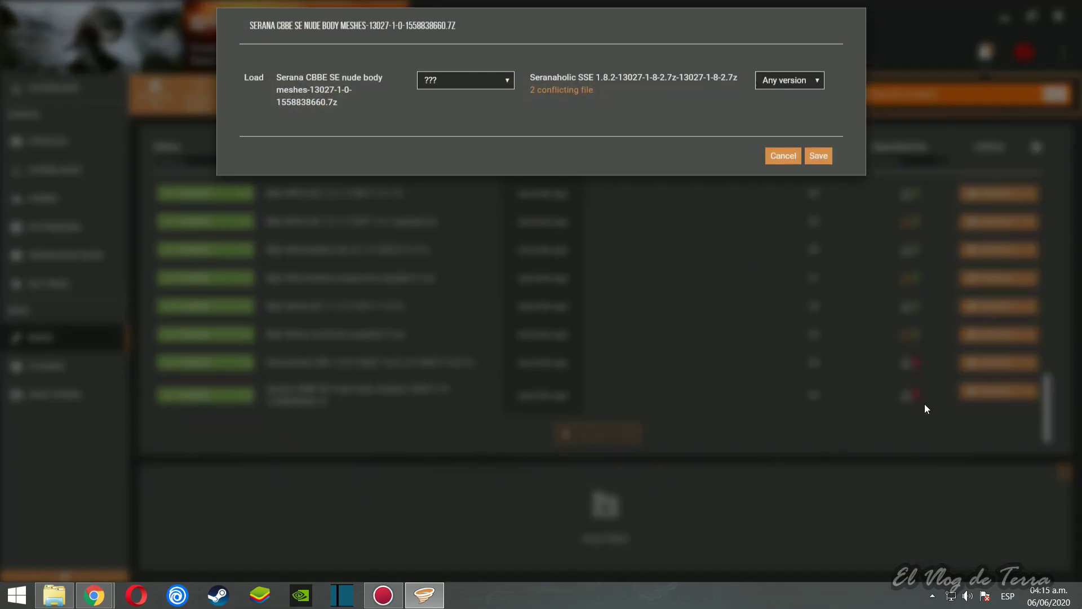
left_click(501, 96)
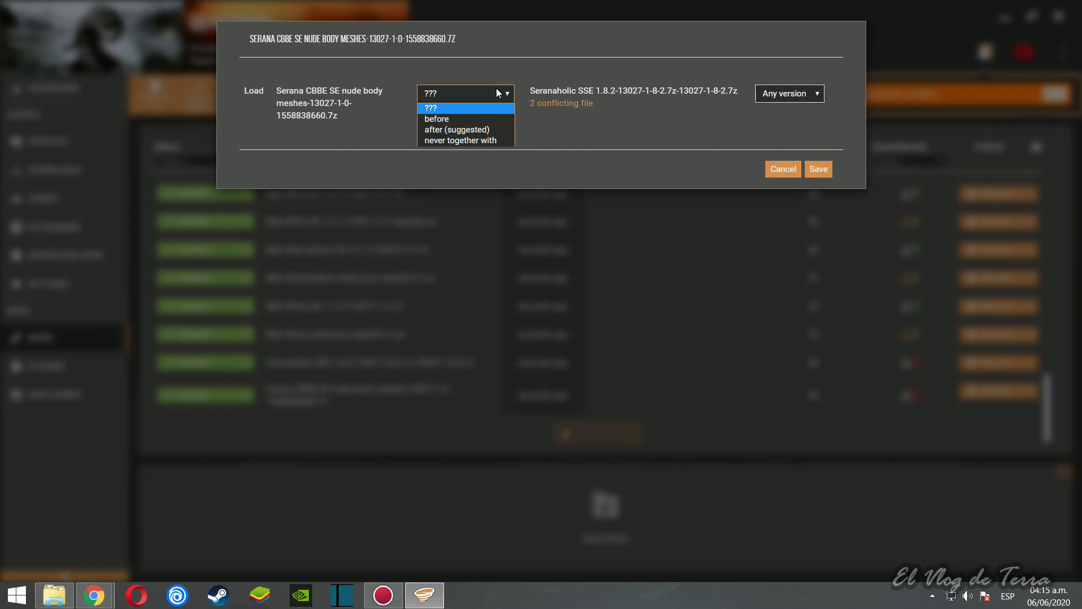
left_click(451, 127)
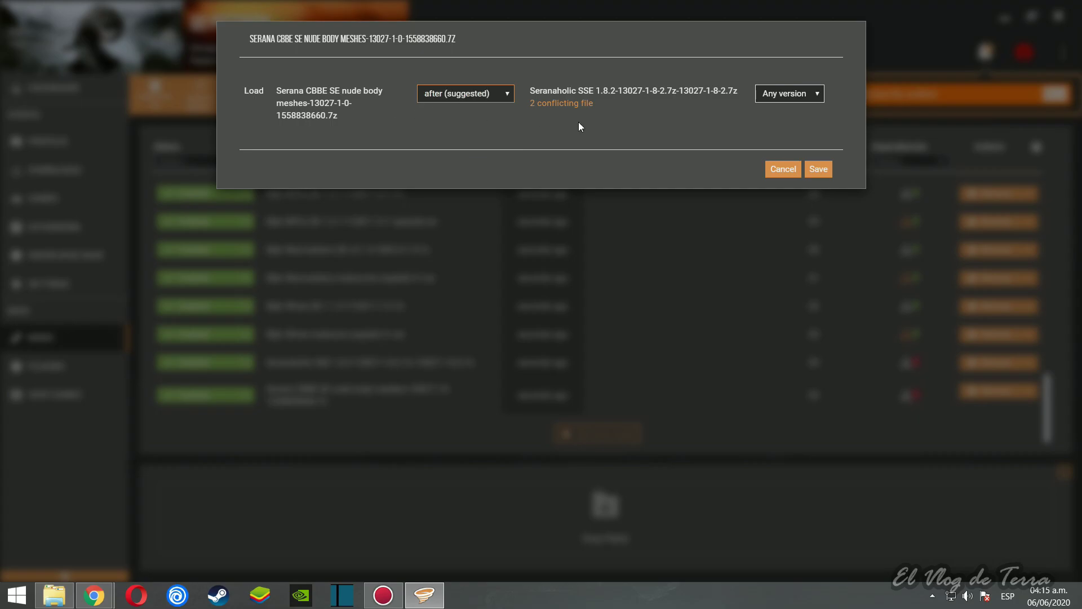
left_click(819, 170)
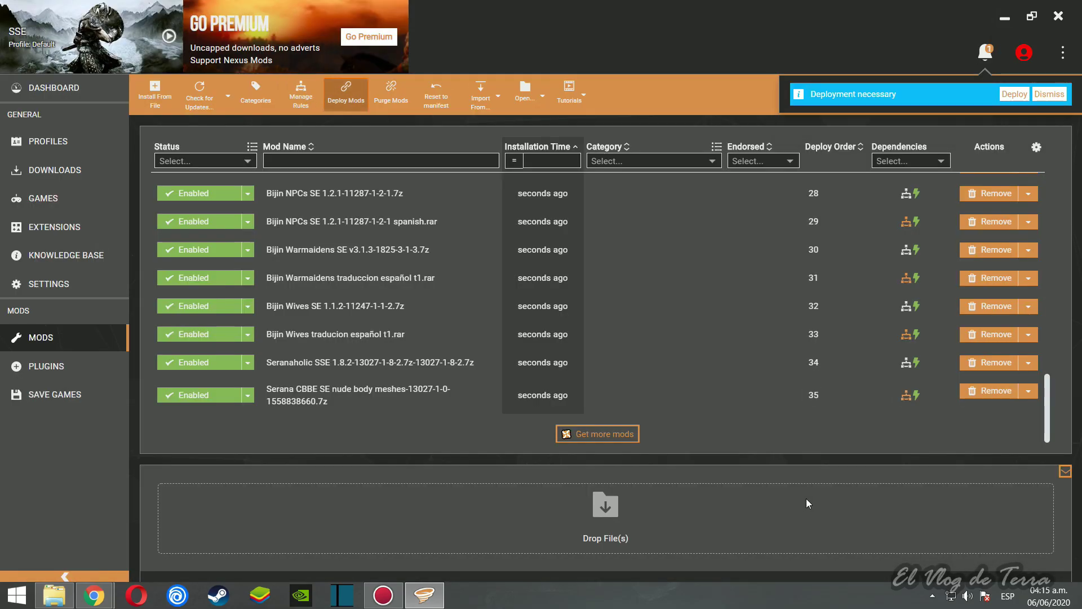
left_click(1008, 96)
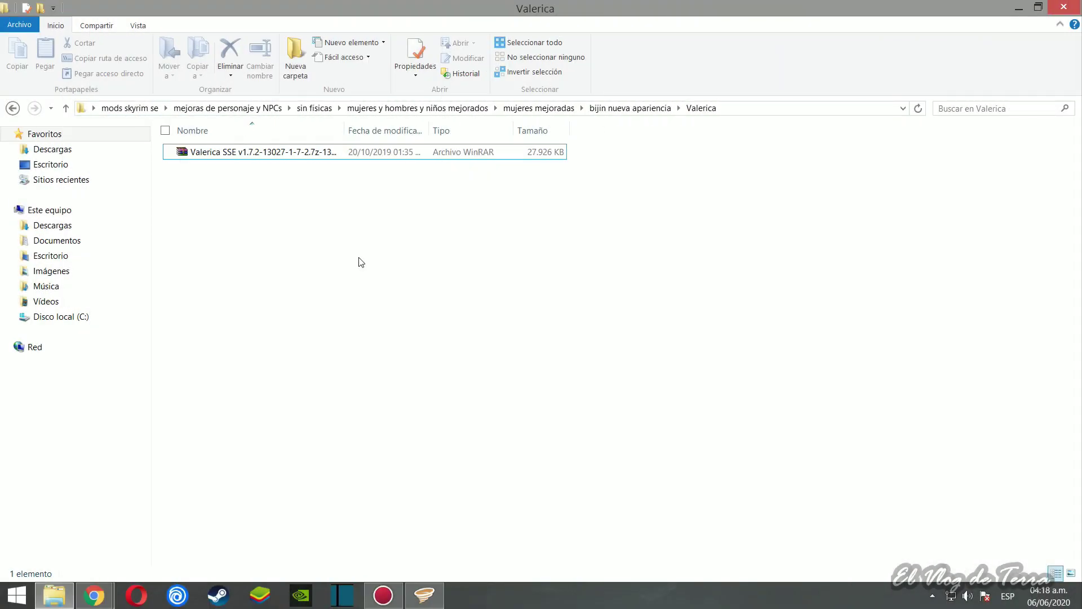
Step: Add Valerica SSE v1.7.2 from File Explorer to Vortex and install it with CBBE Body, Blue Eye, Wine Red hair and Wrinkles
left_click(252, 150)
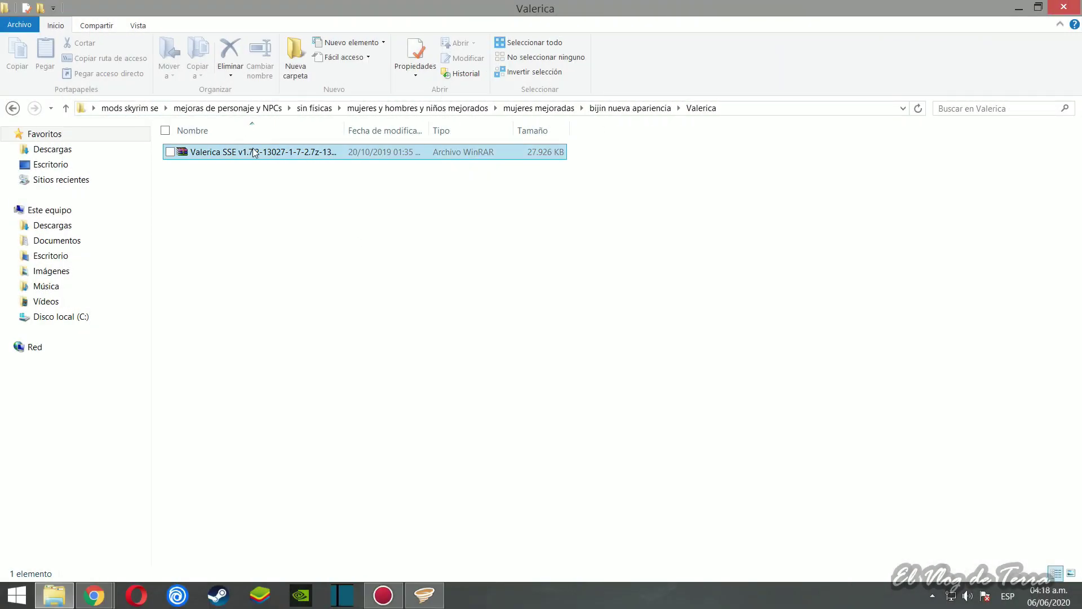
left_click_drag(253, 150, 567, 503)
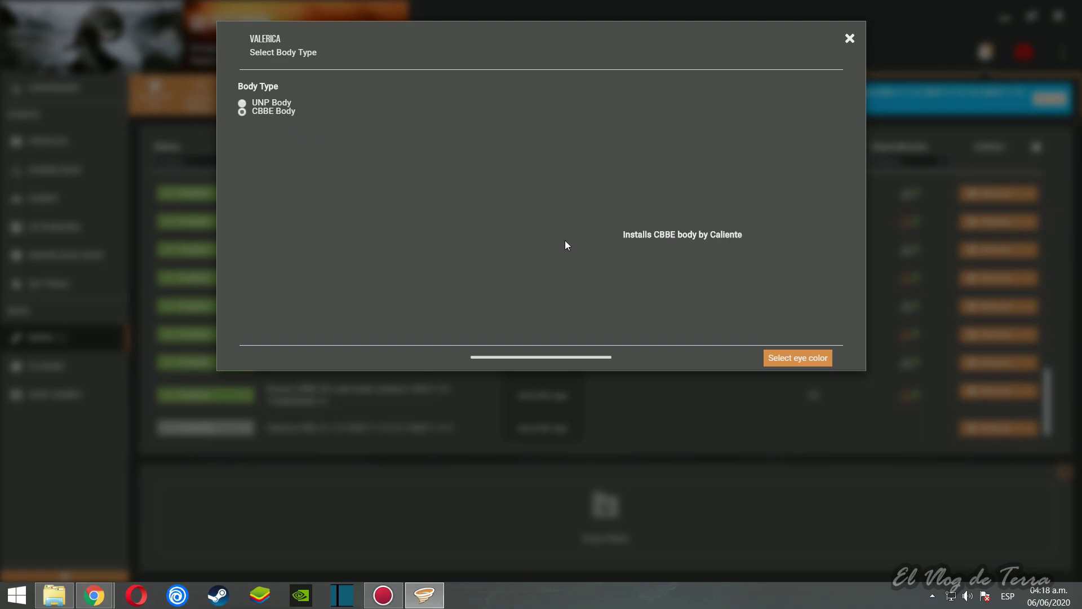
left_click(798, 364)
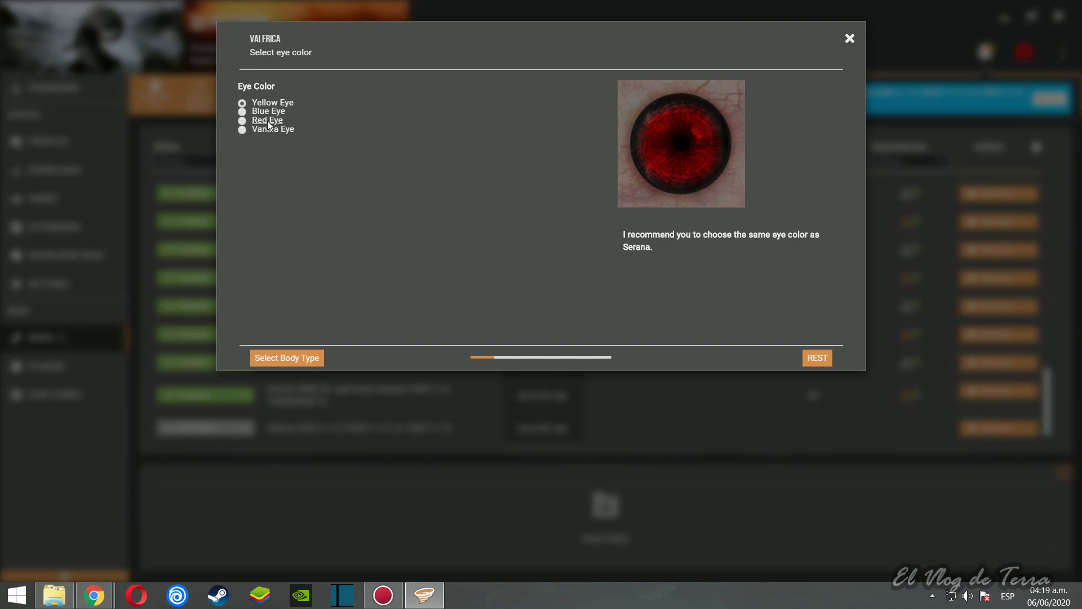
left_click(264, 112)
left_click(815, 358)
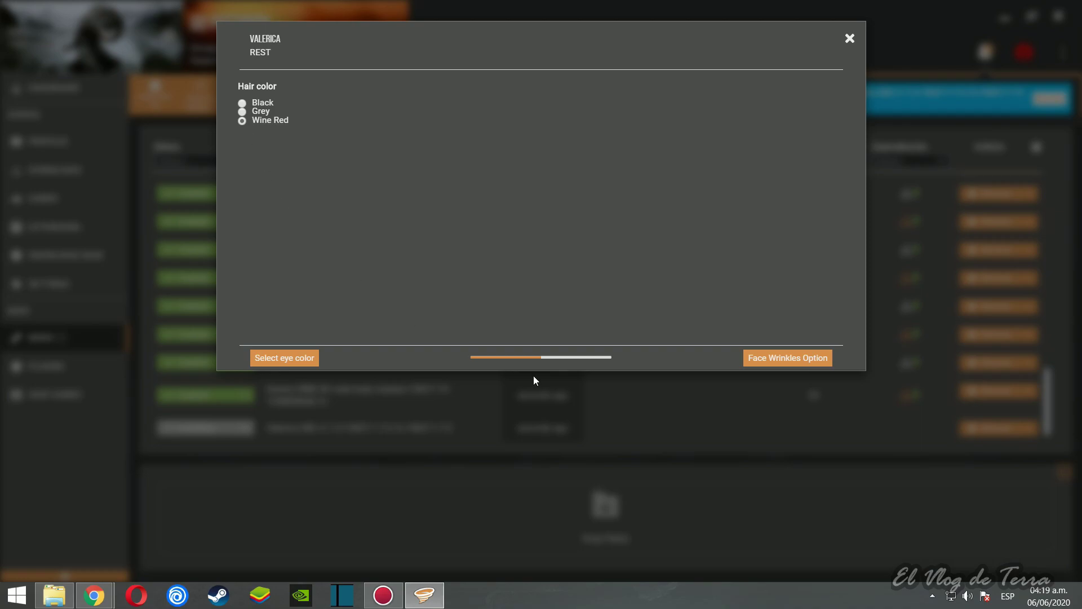
left_click(771, 359)
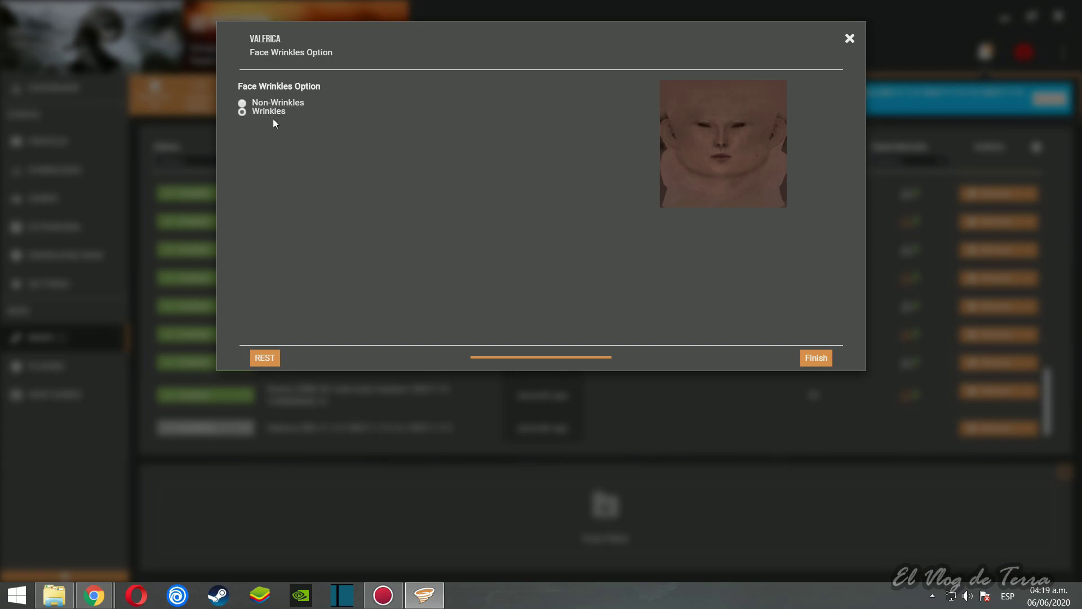
left_click(815, 358)
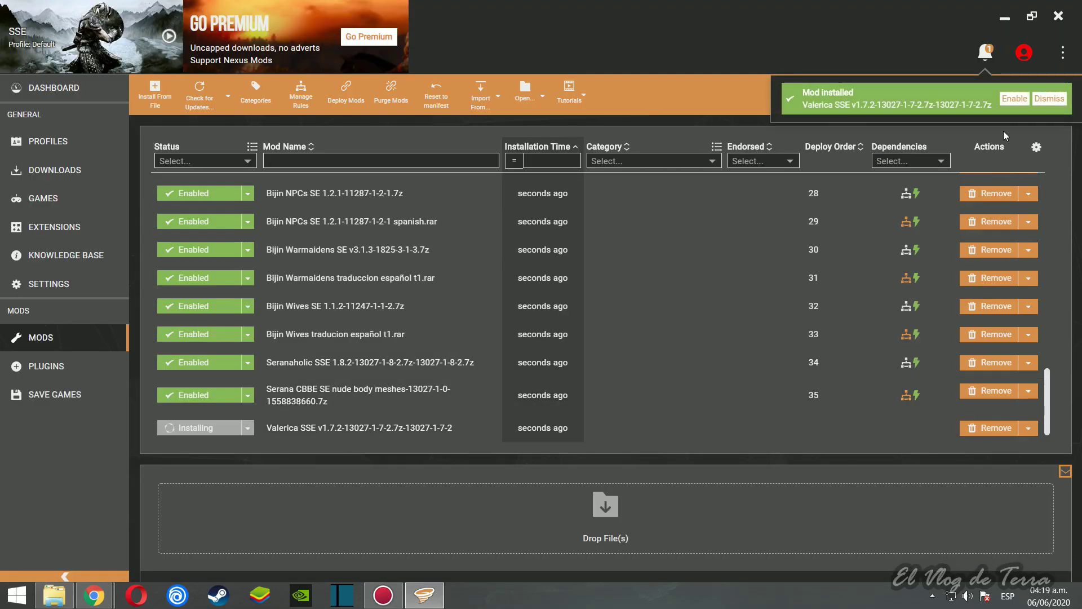
Step: Enable Valerica SSE v1.7.2 and sort the plugin load order with Serana.esp and Valerica.esp included
left_click(1015, 99)
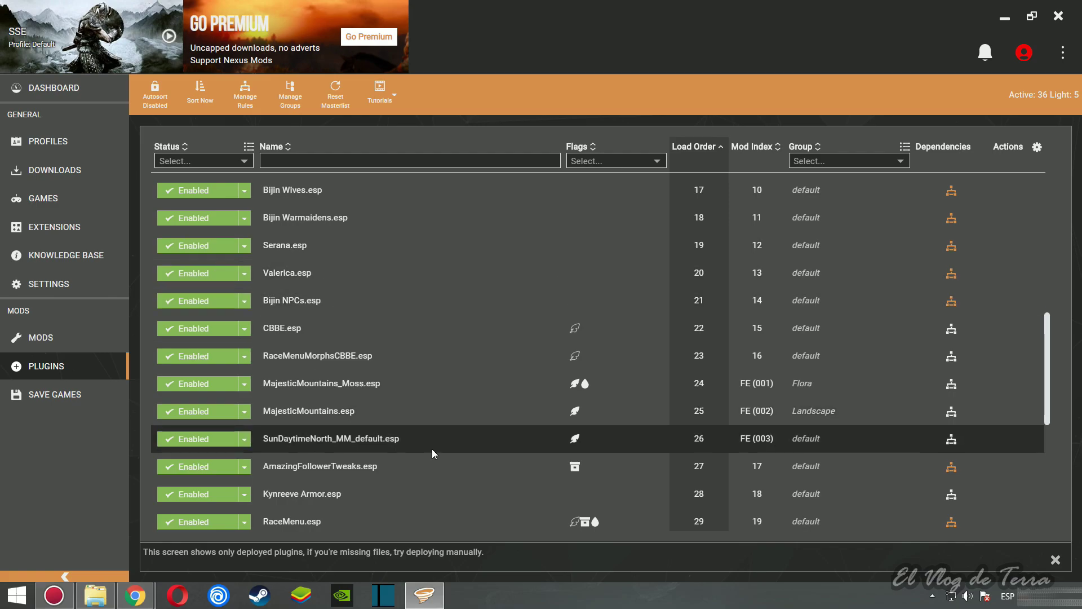
left_click(204, 101)
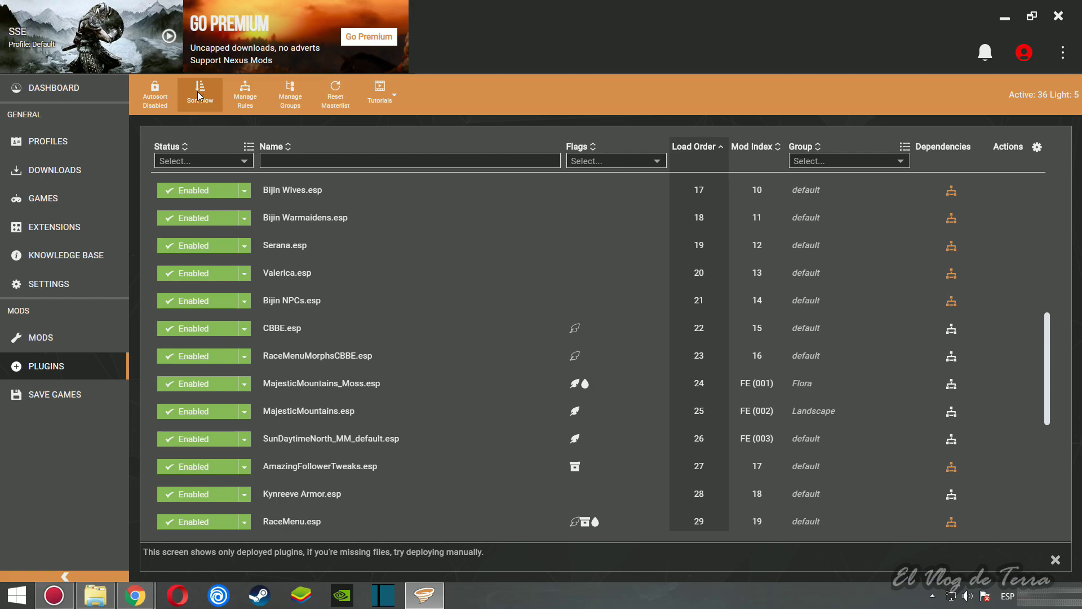